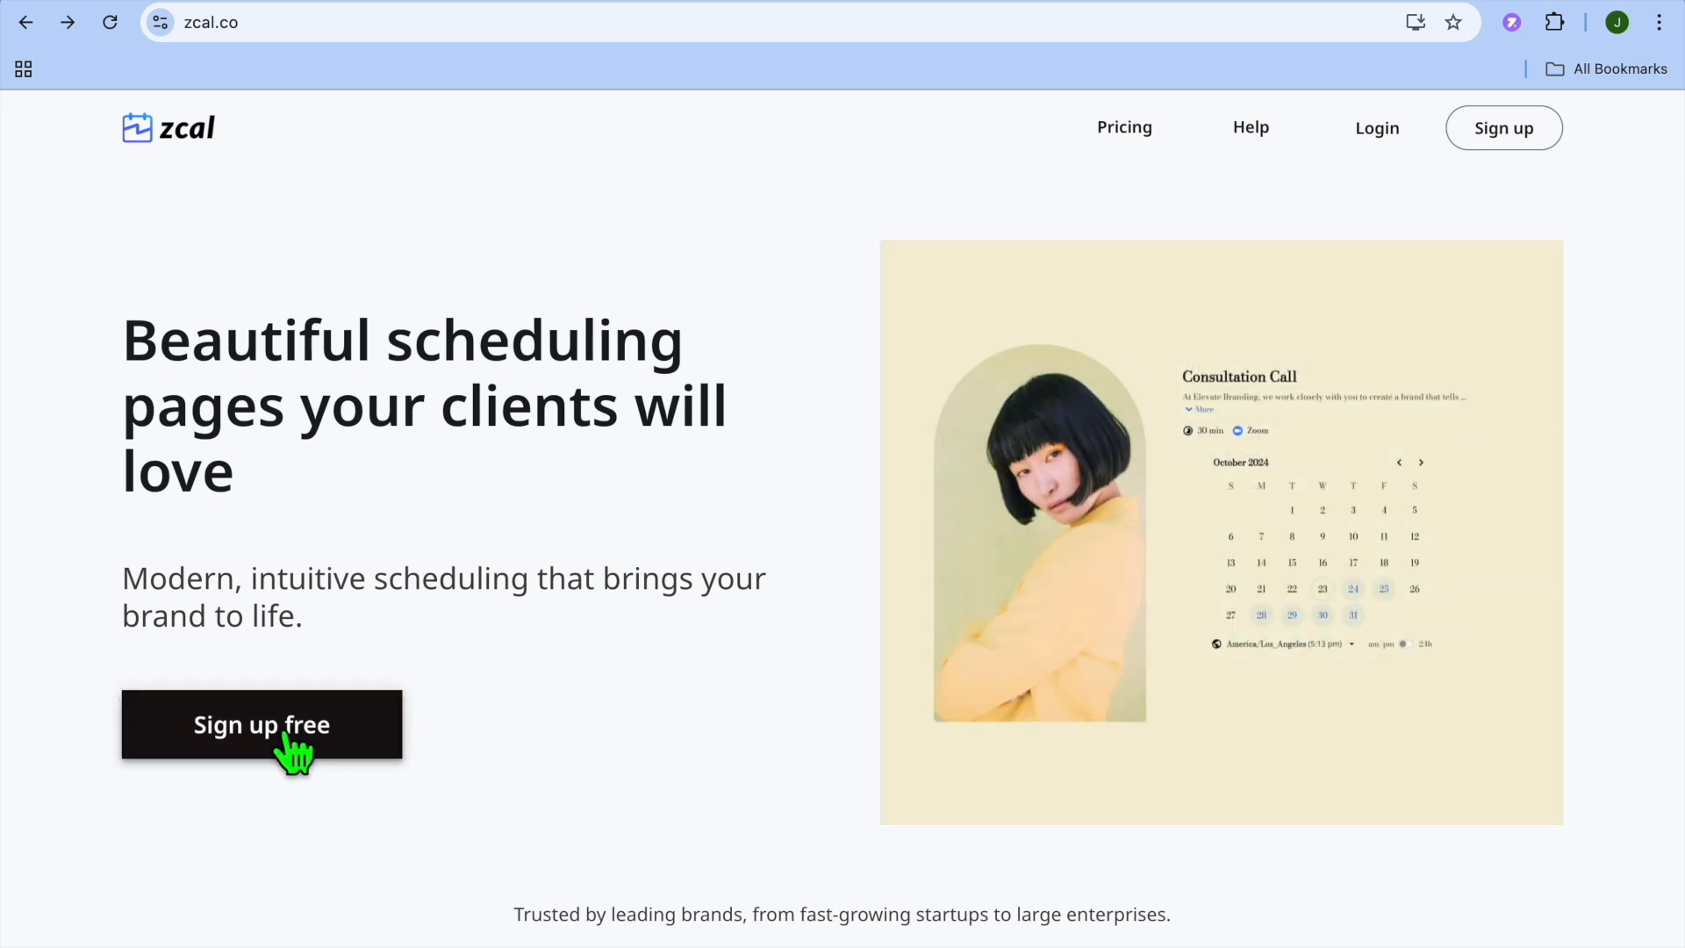
# Sign up for a free account with Google and submit the account username written without a space.
pyautogui.click(292, 753)
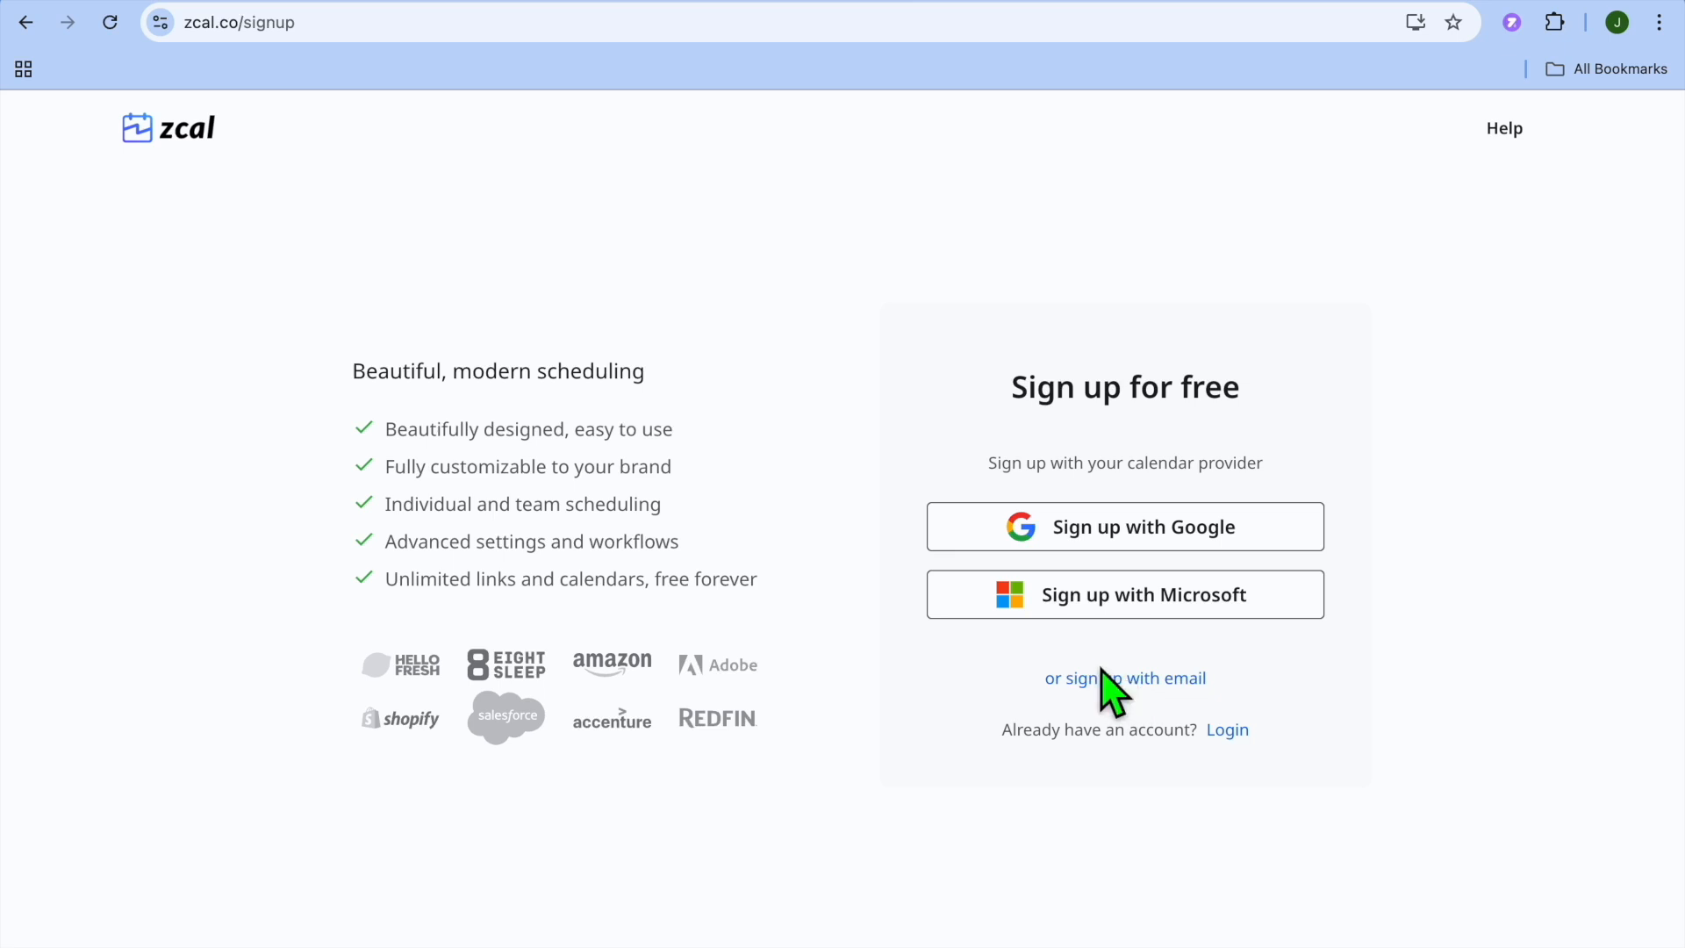
pyautogui.click(1074, 539)
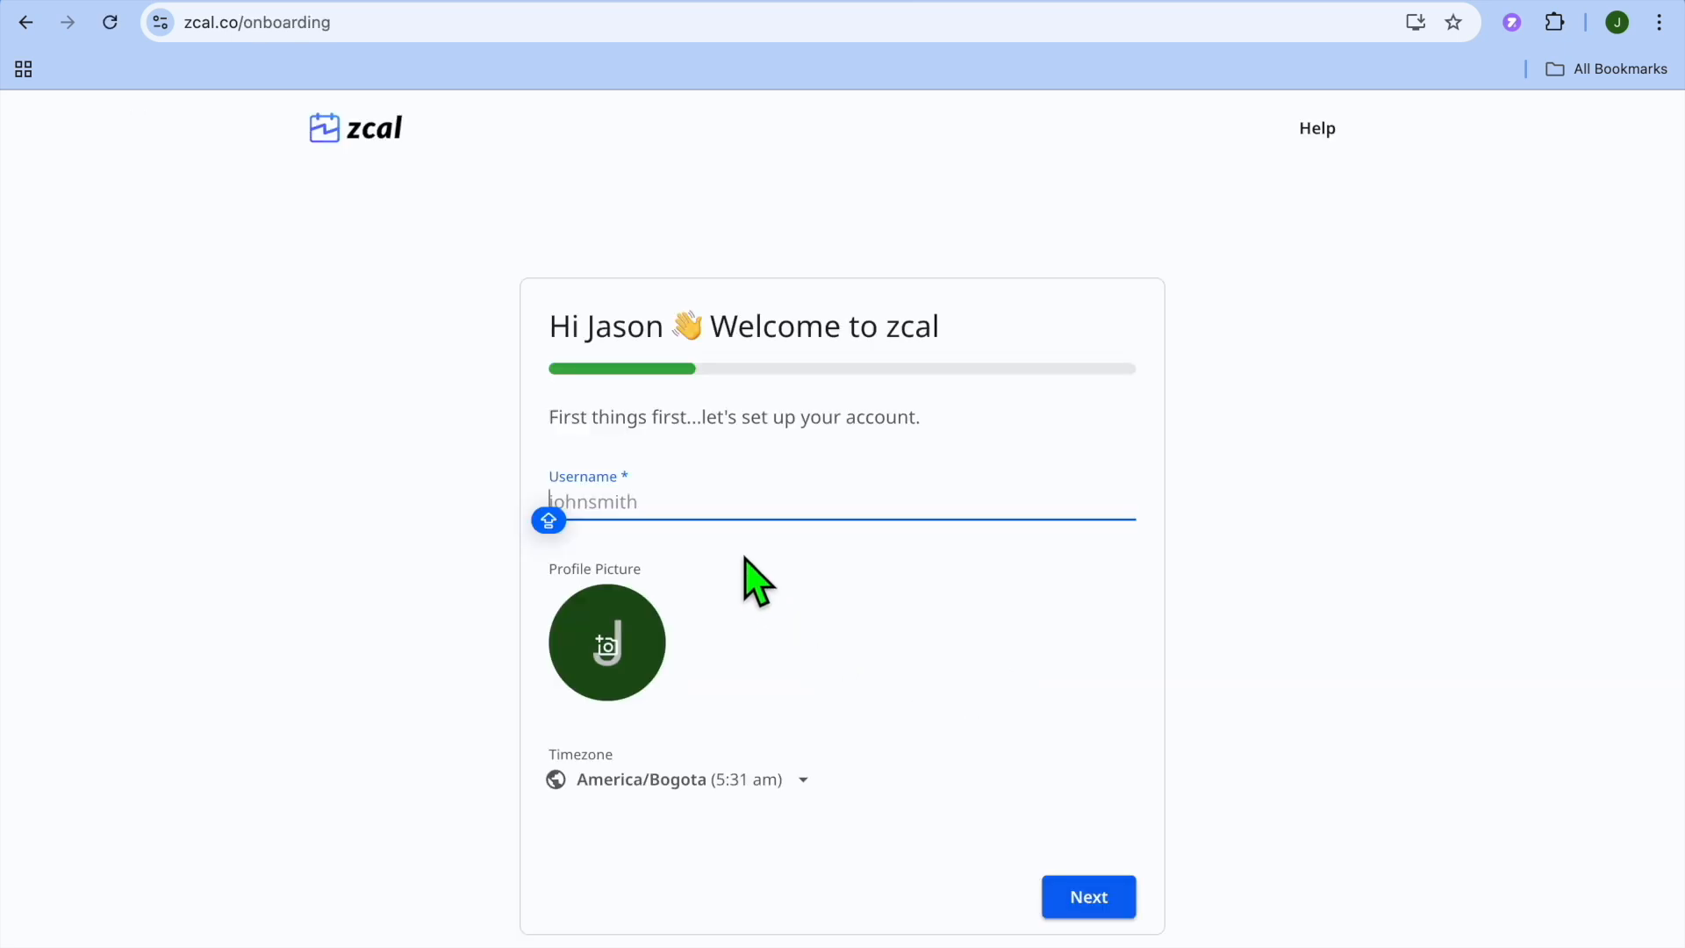
pyautogui.click(726, 510)
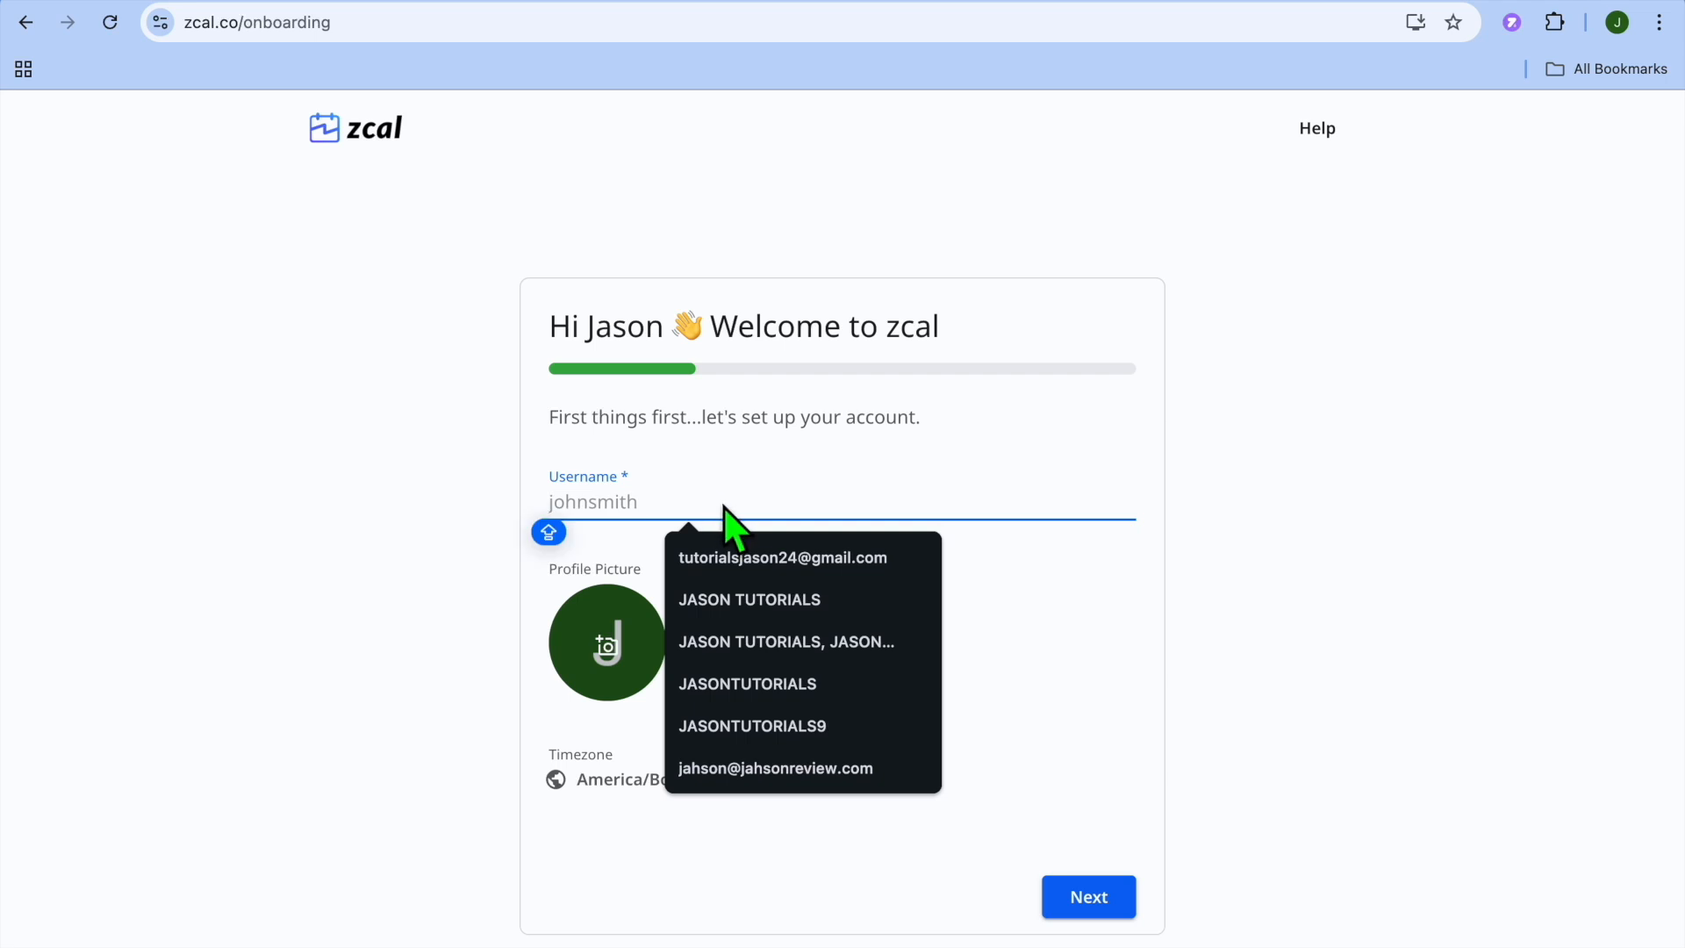
pyautogui.click(755, 597)
pyautogui.click(615, 502)
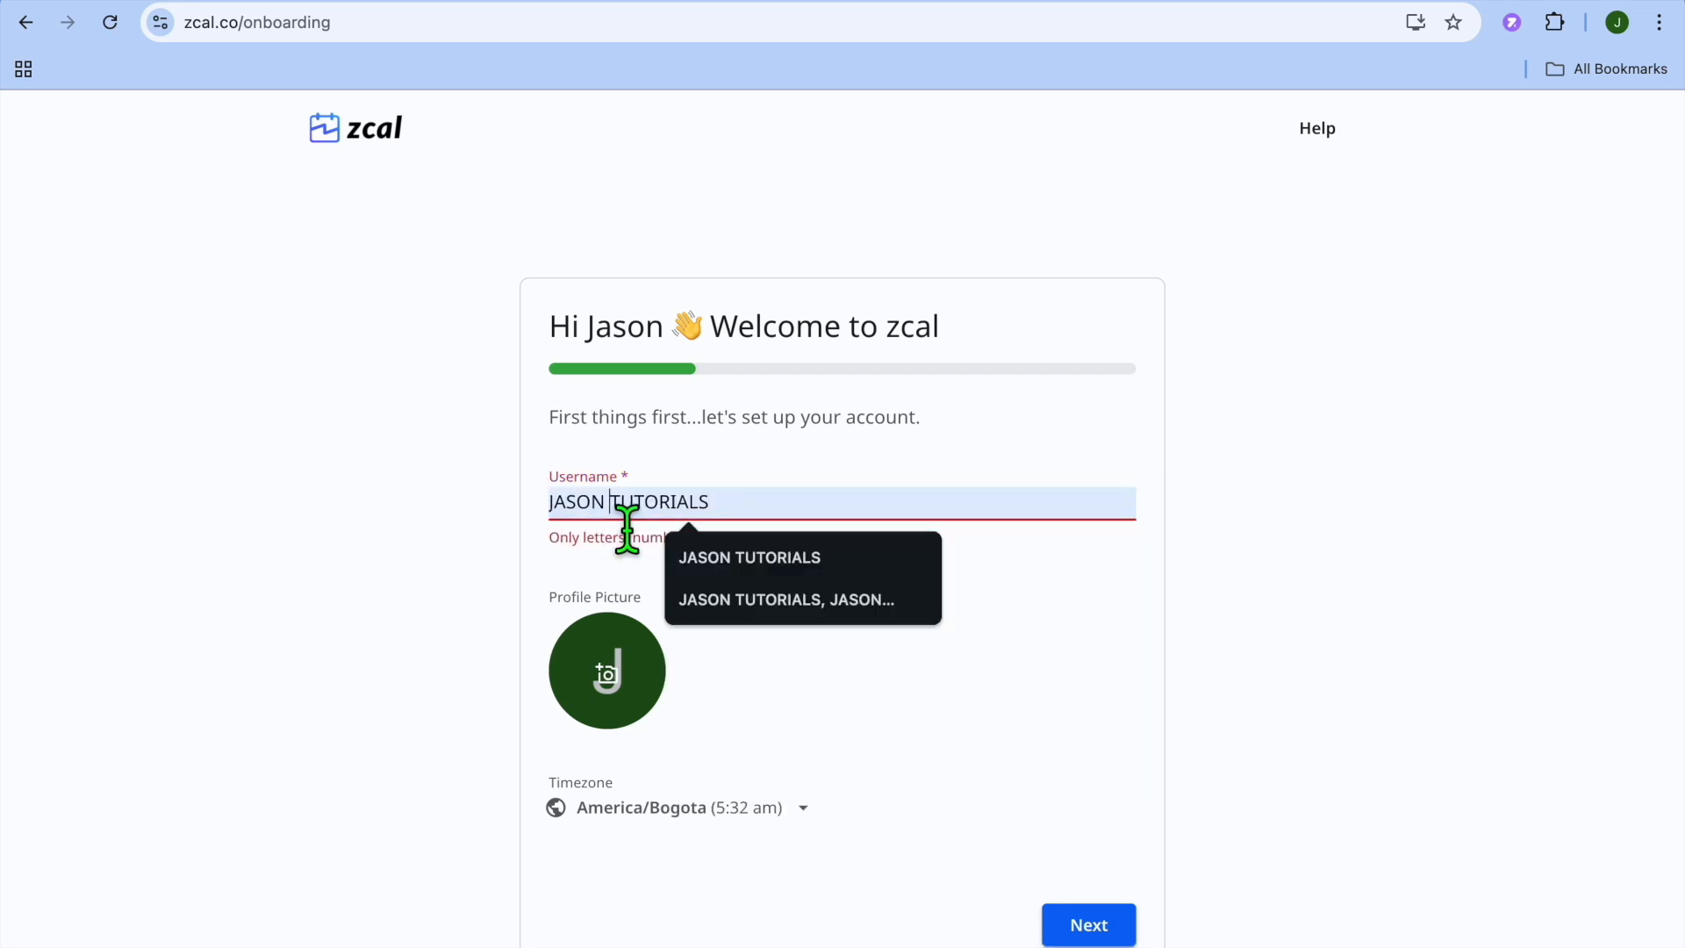
pyautogui.press('BackSpace')
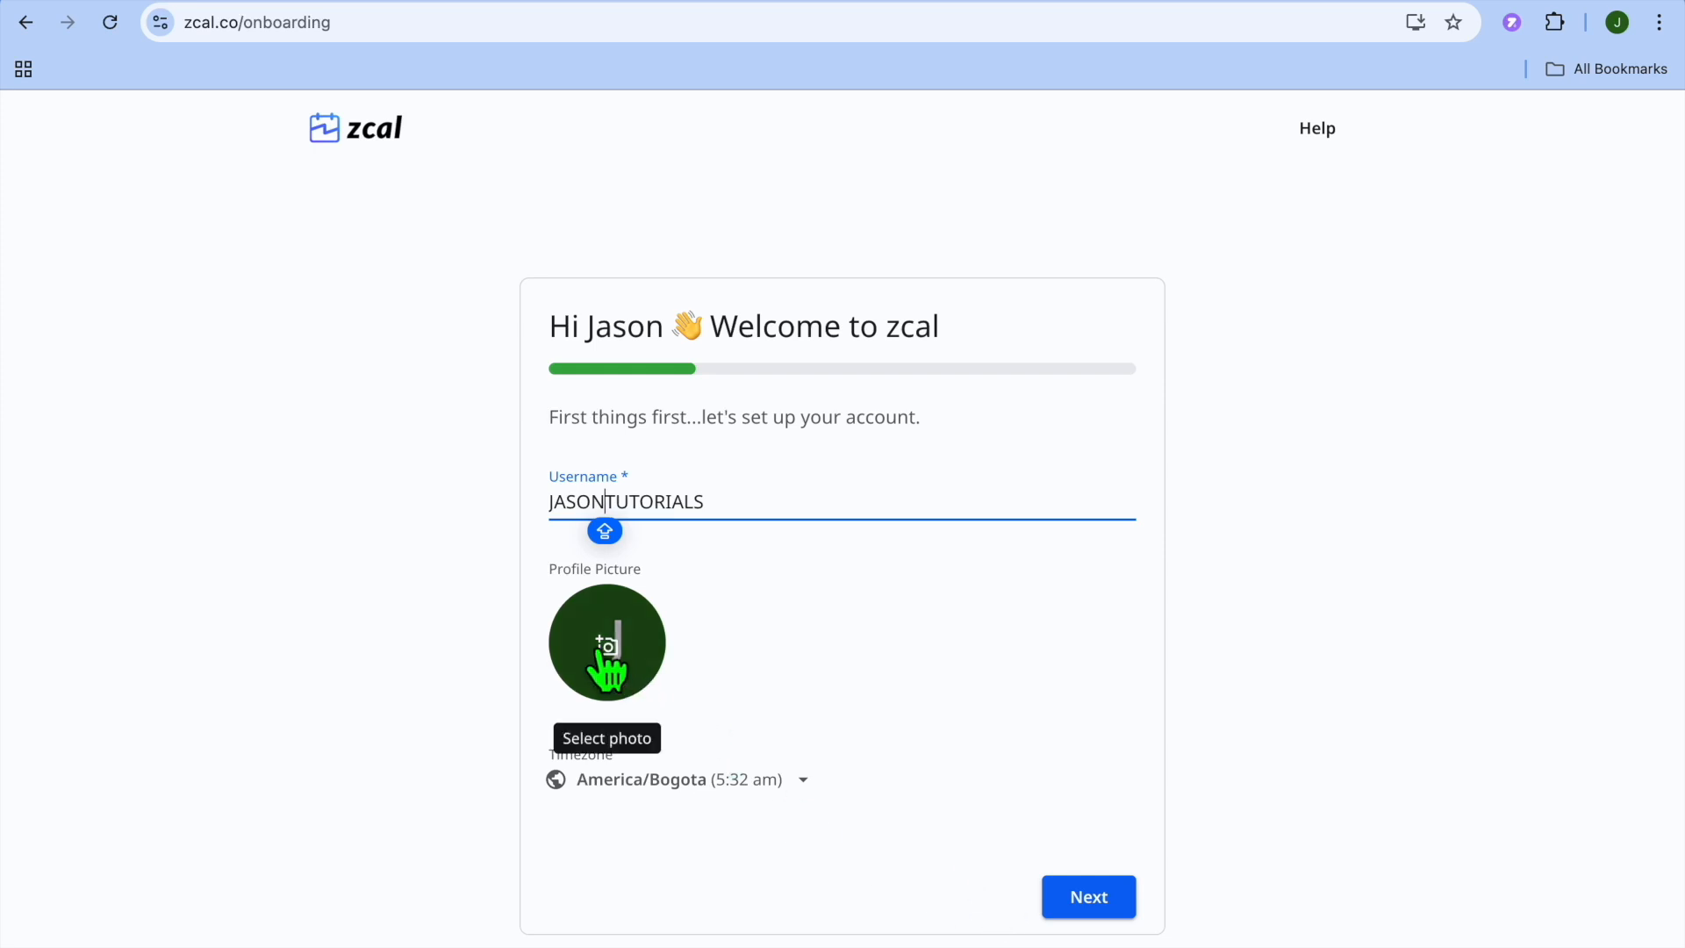
pyautogui.click(1119, 913)
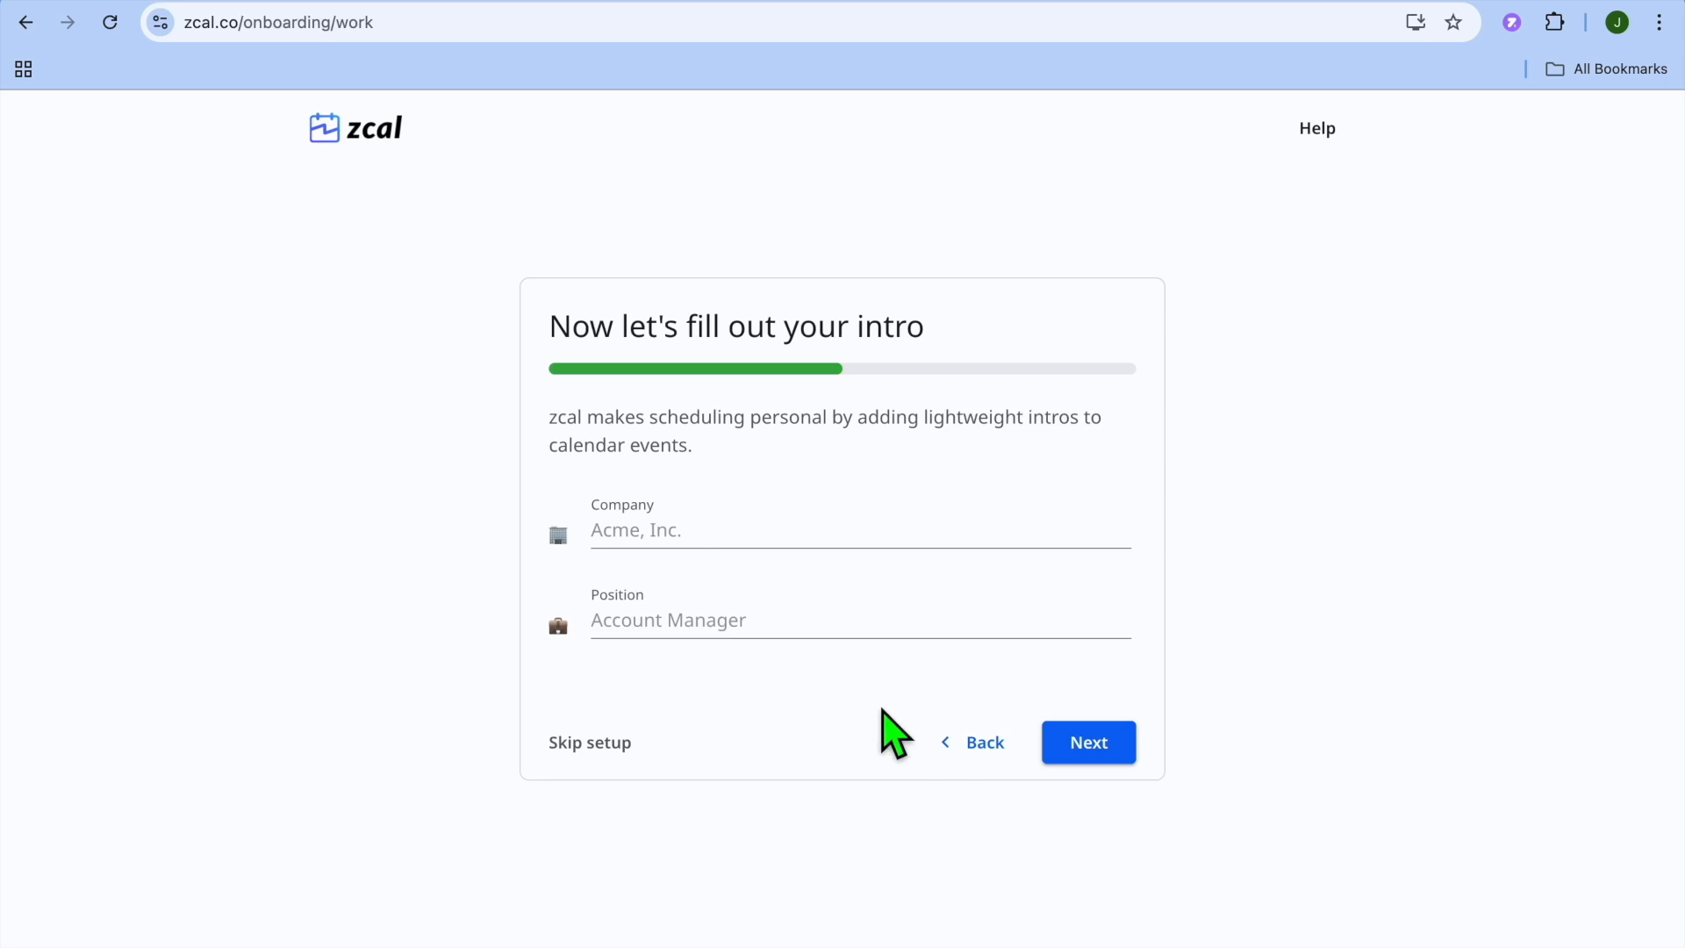
# Fill out the intro with the company name and the position CEO, and continue to the availability setup.
pyautogui.click(771, 552)
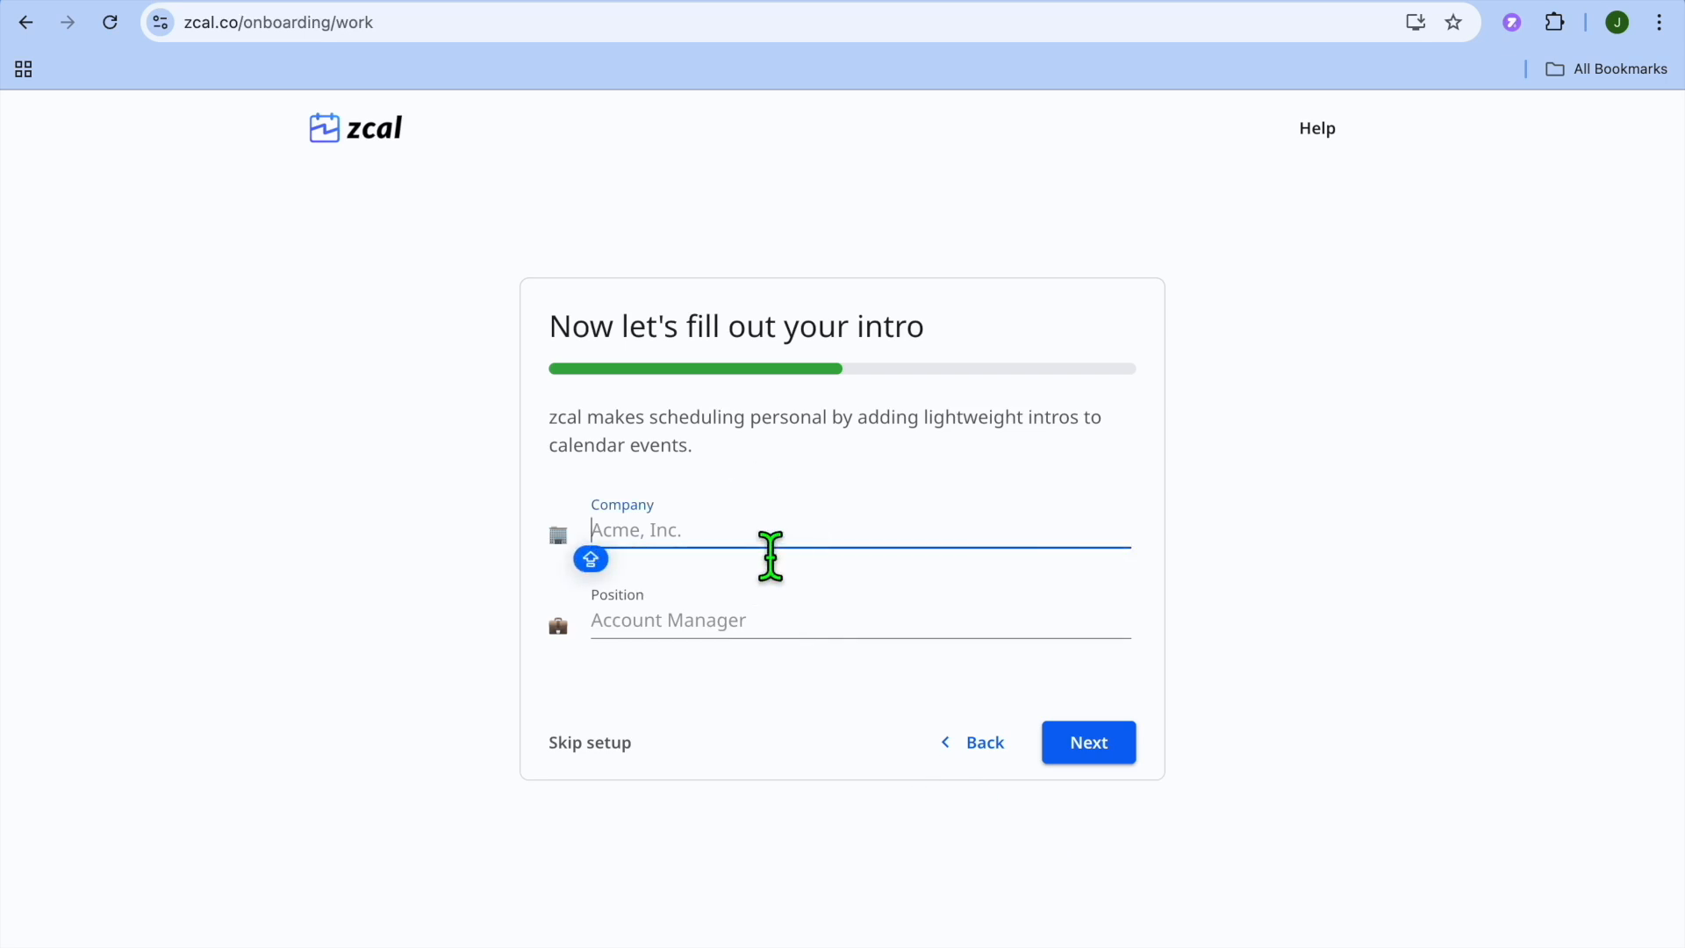
pyautogui.write('JASON T')
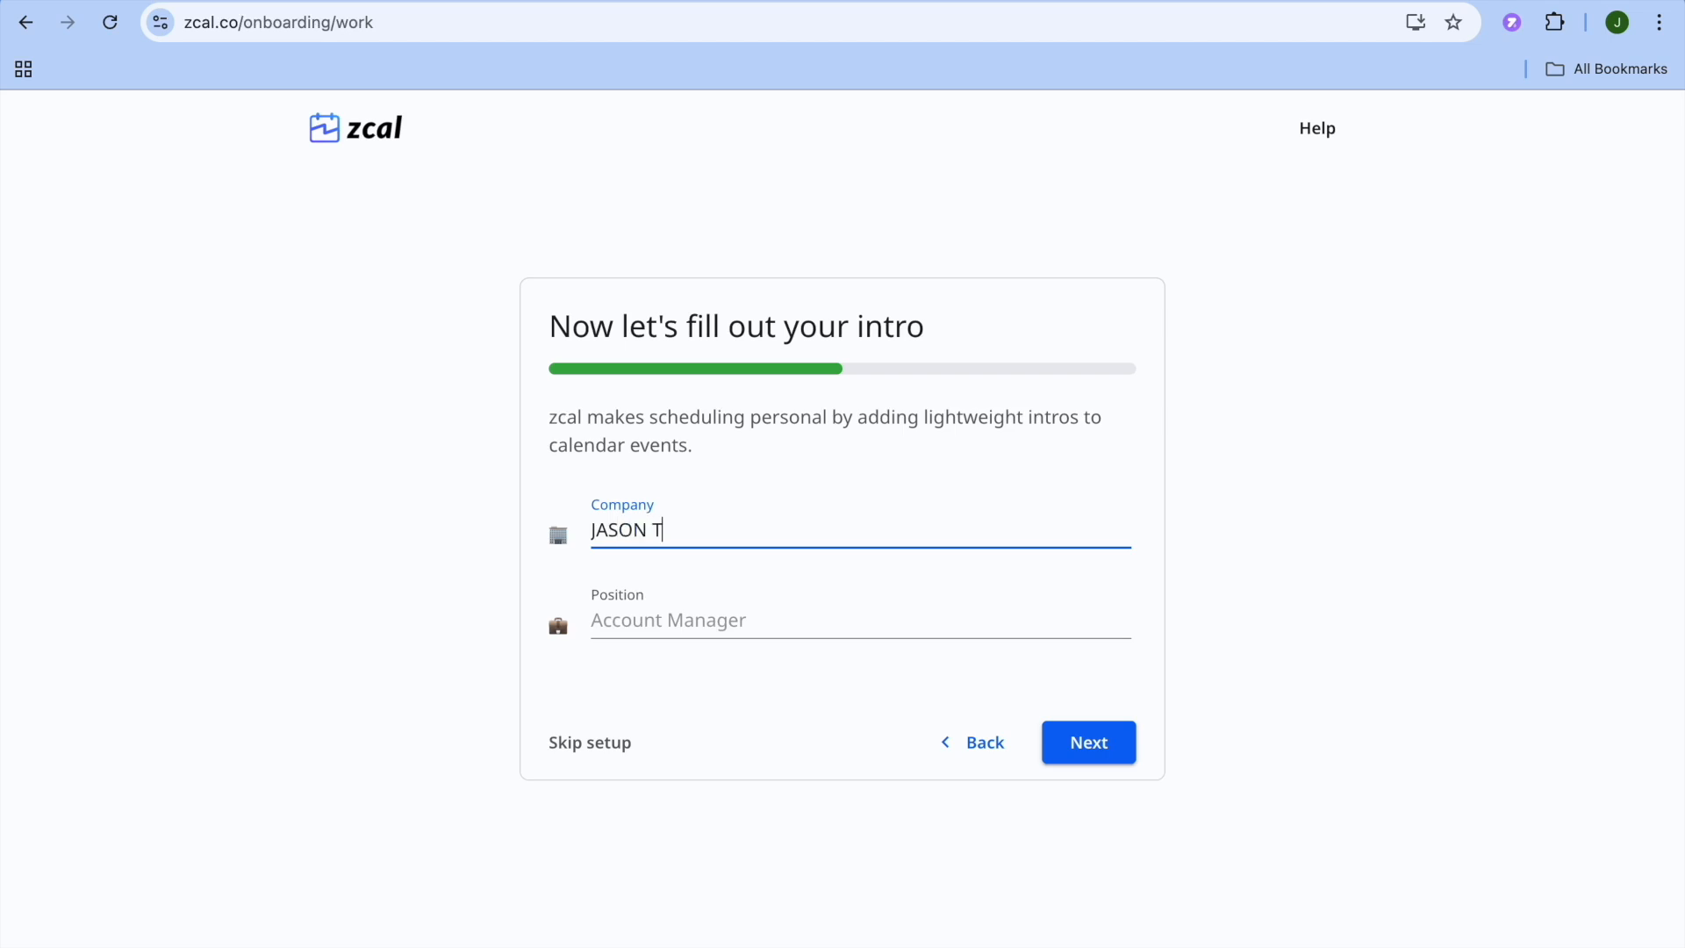
pyautogui.click(742, 625)
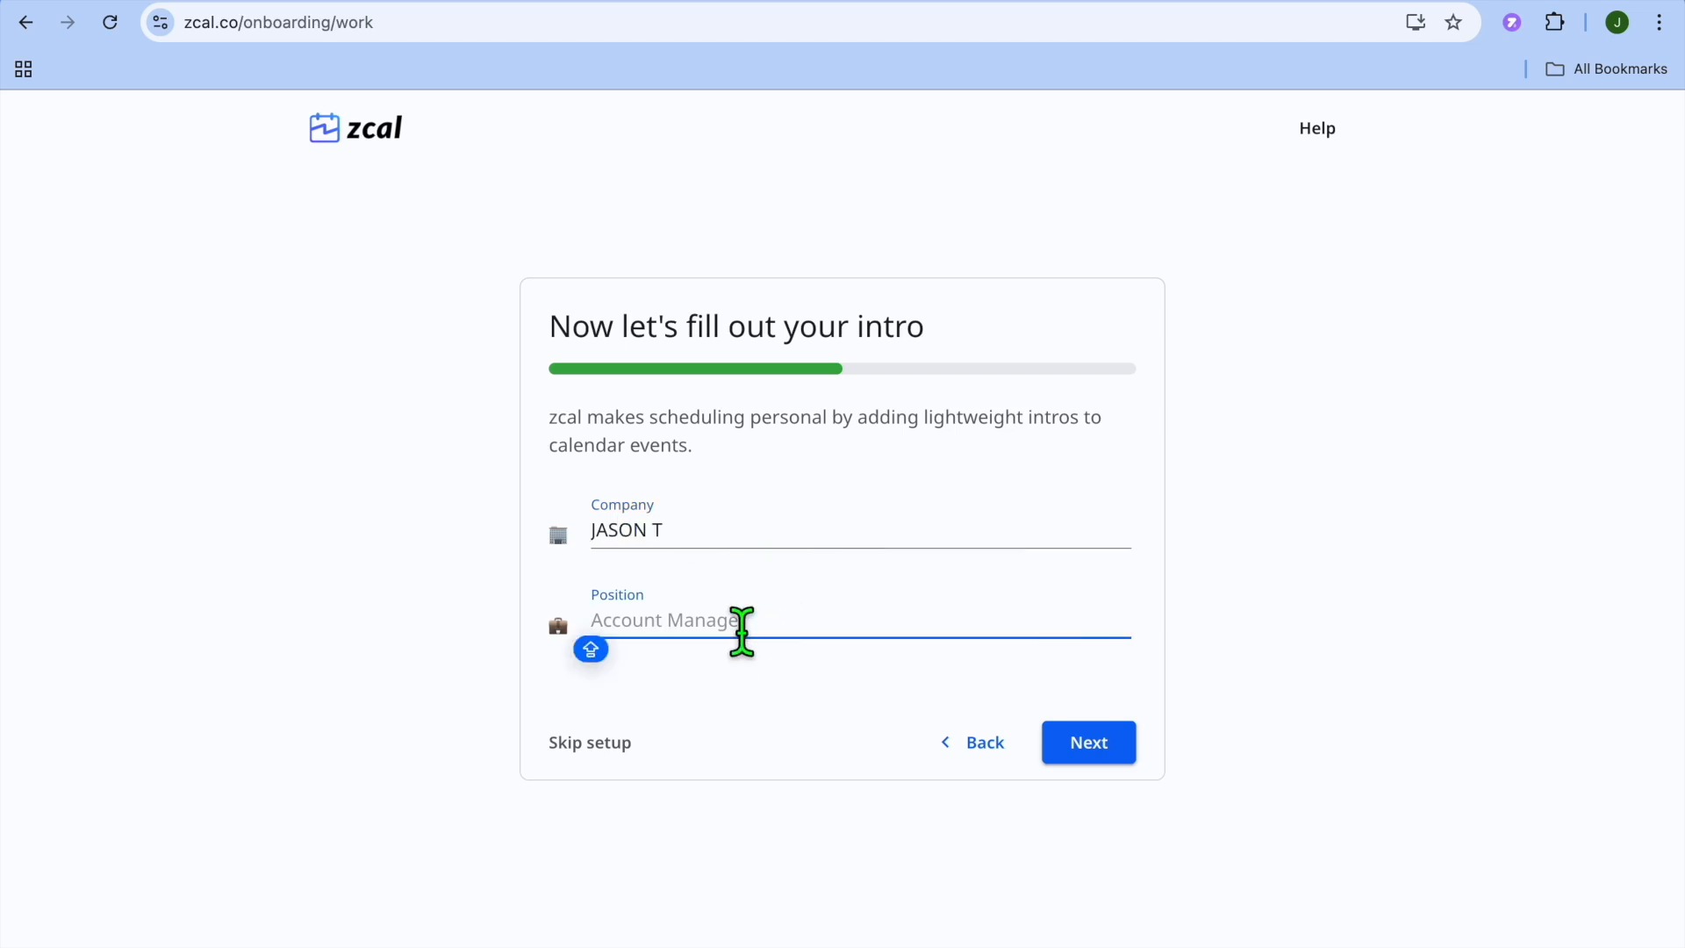
pyautogui.write('CEO')
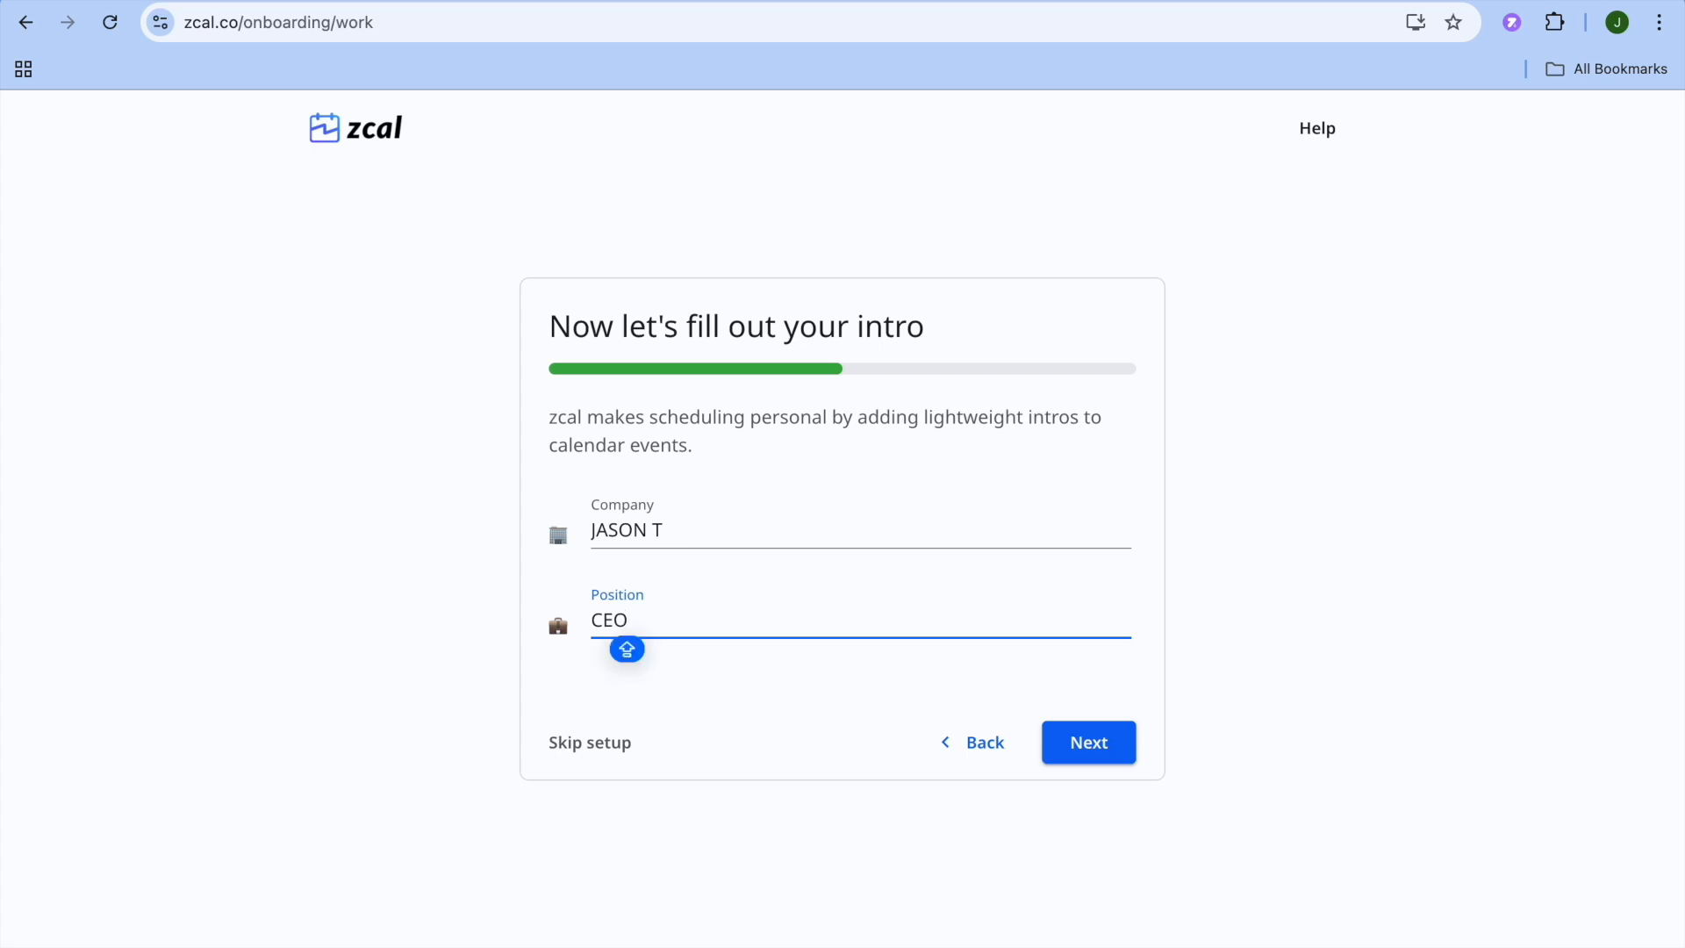
pyautogui.click(1093, 749)
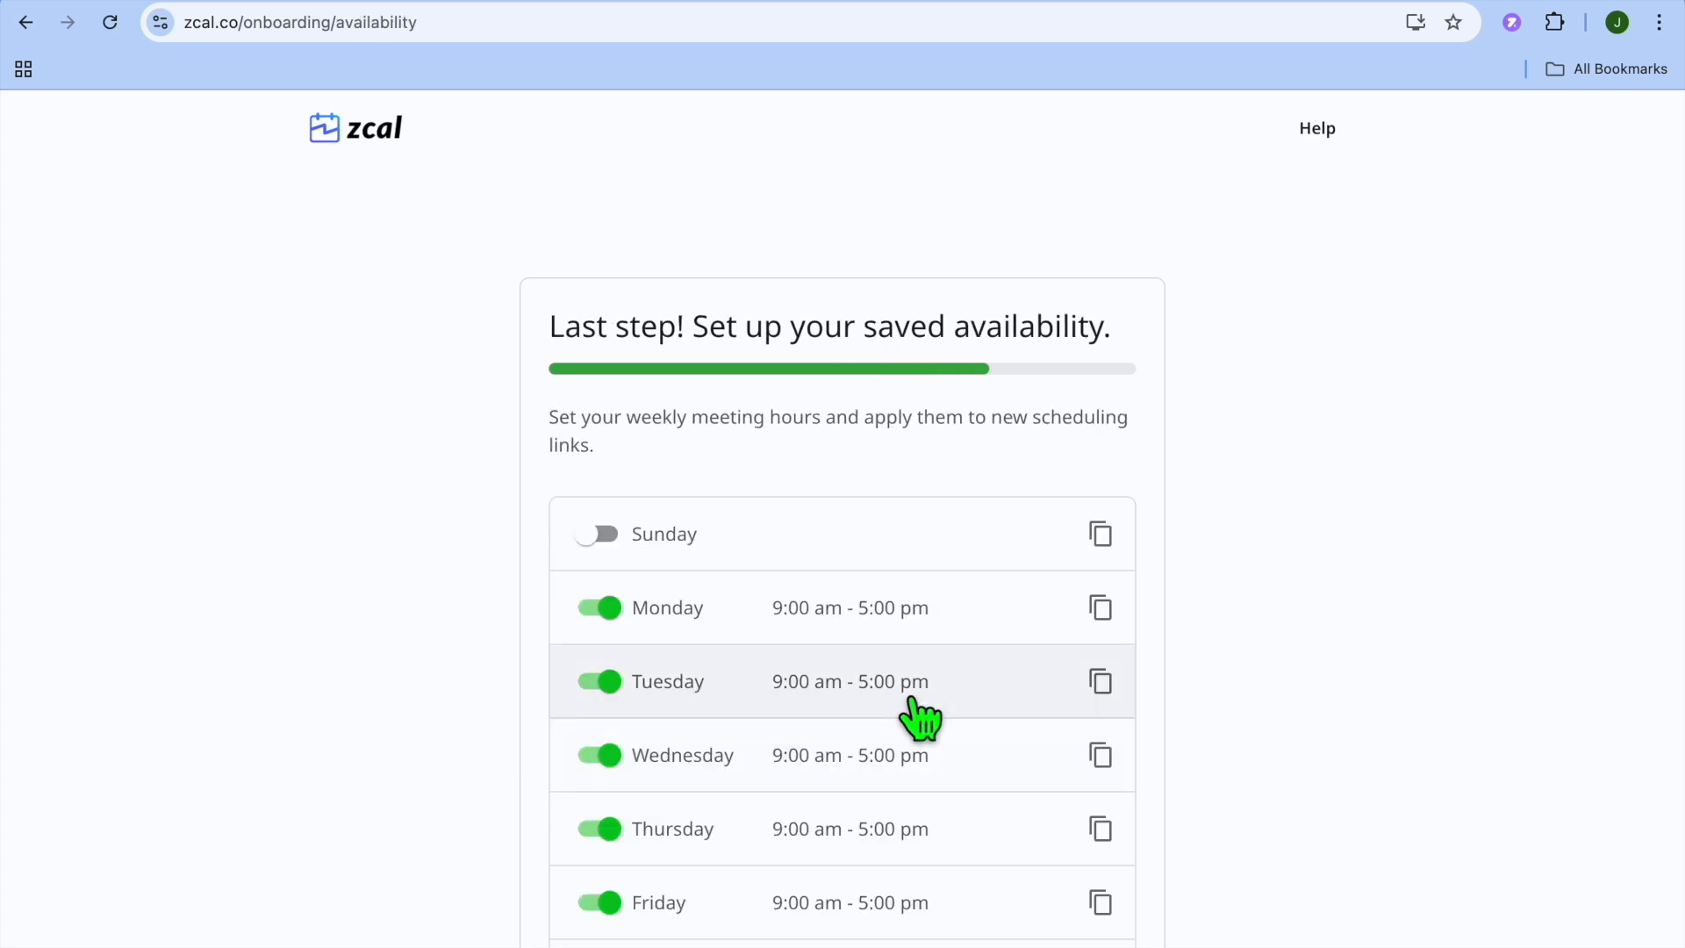
# Set Monday's recurring availability to start at 9:30 am and end at 3:00 pm, and apply it.
pyautogui.scroll(-2, 913, 701)
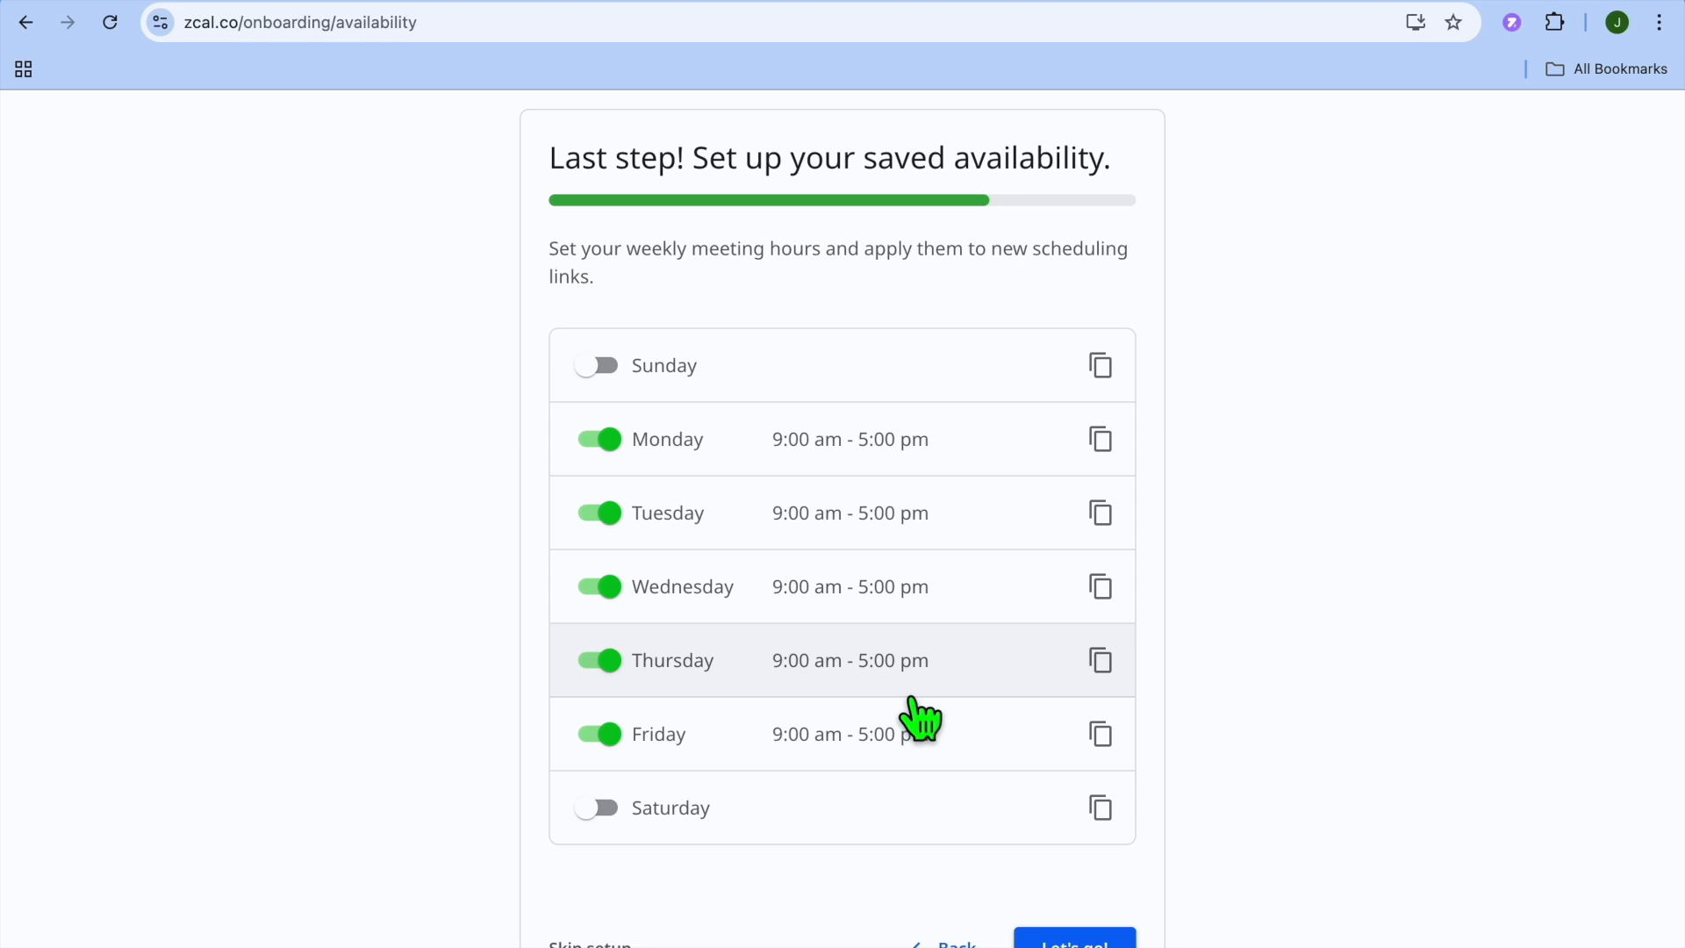
pyautogui.click(895, 465)
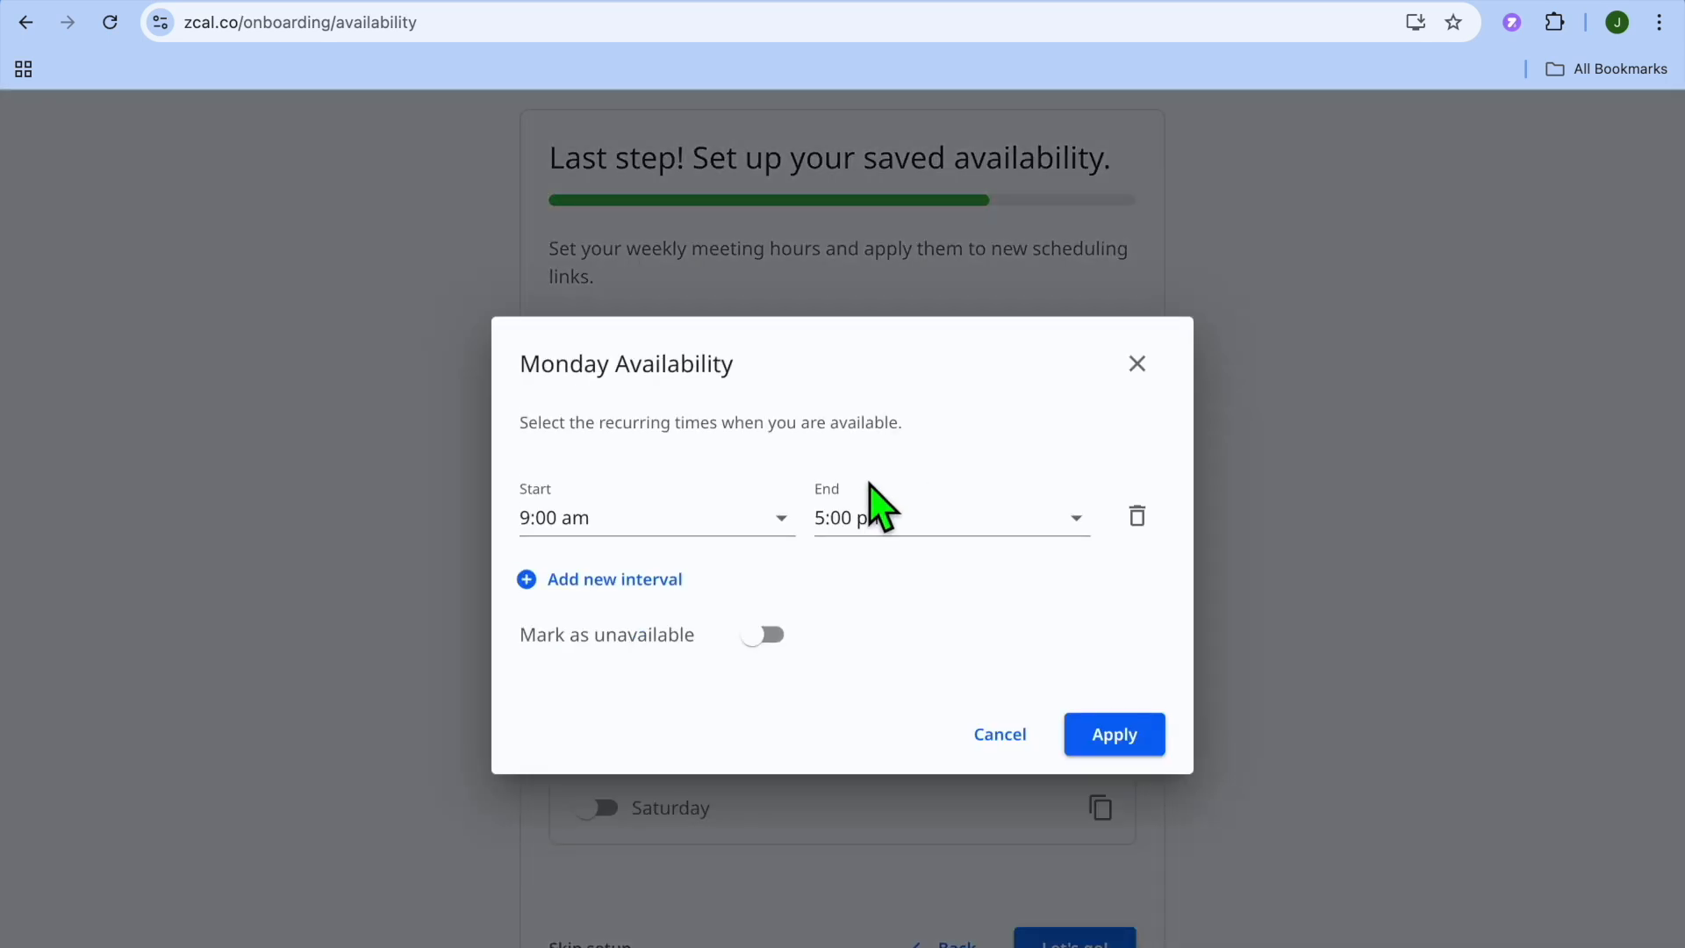
pyautogui.click(787, 526)
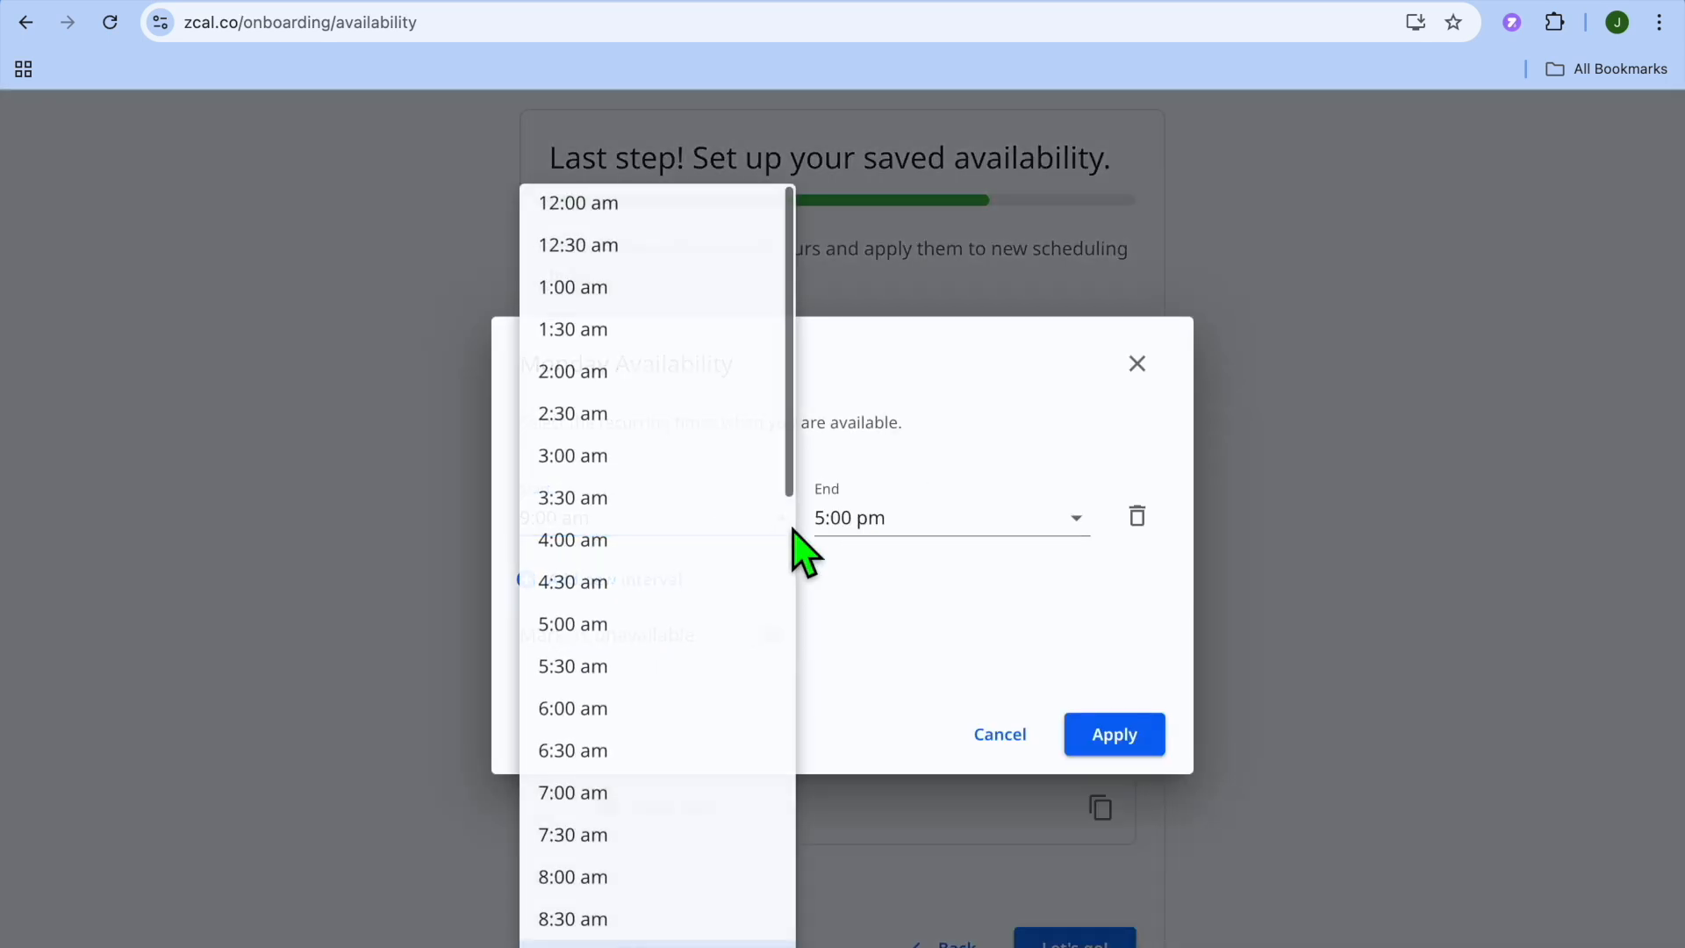
pyautogui.scroll(-6, 638, 625)
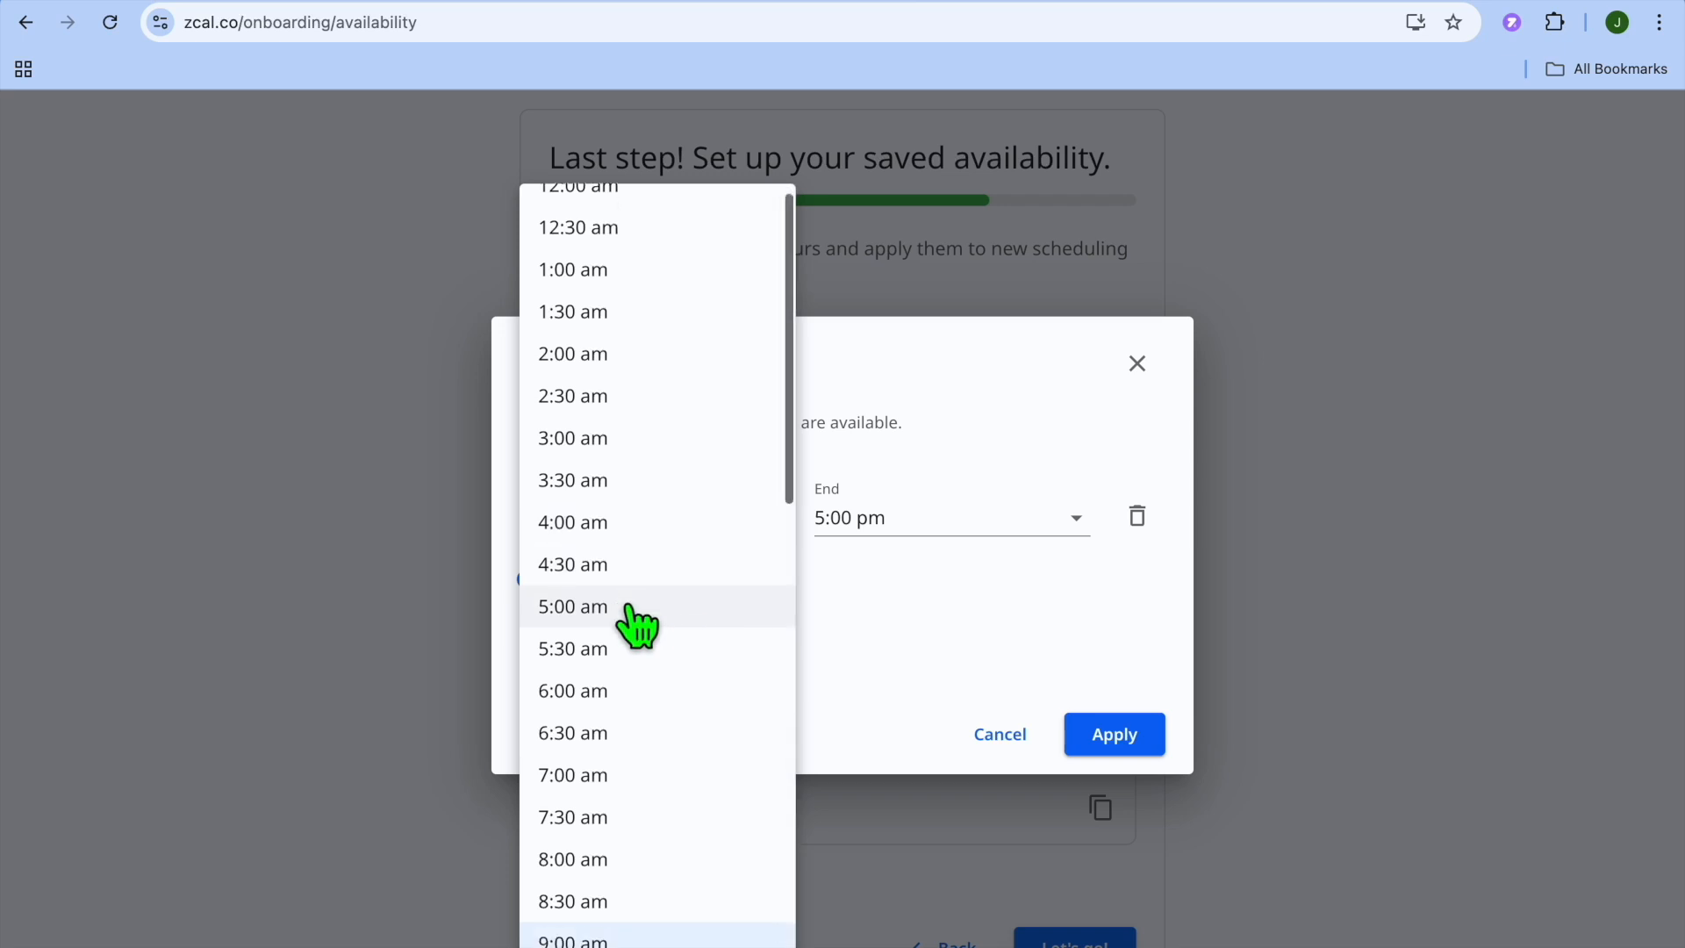
pyautogui.click(616, 455)
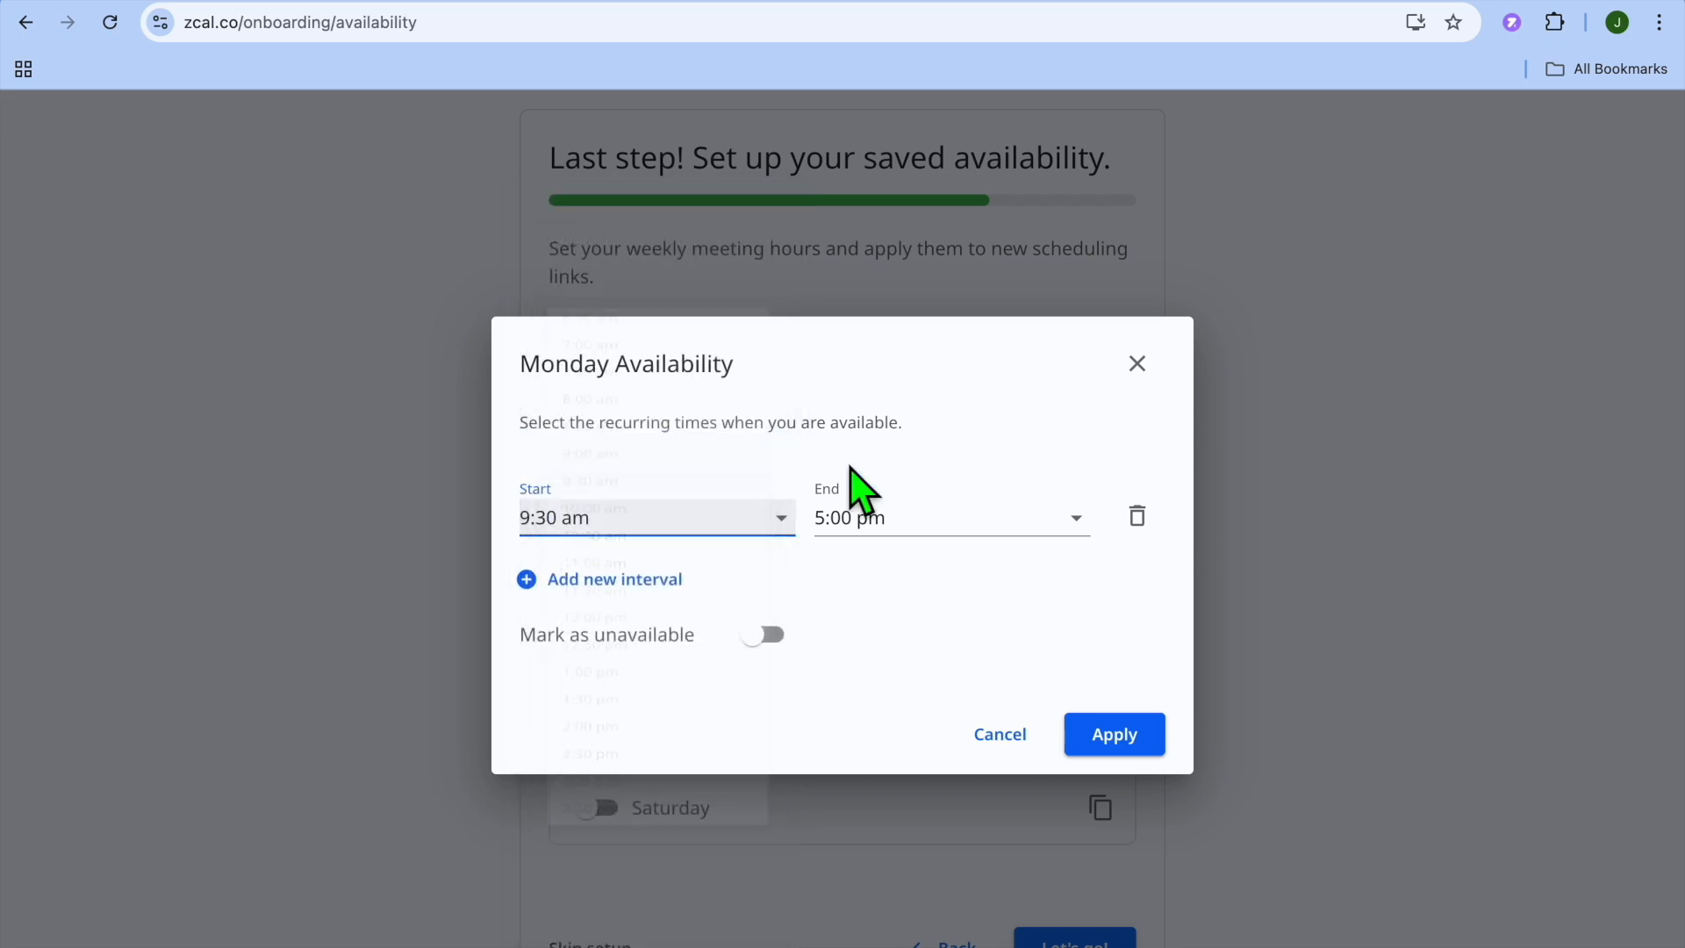
pyautogui.click(1009, 526)
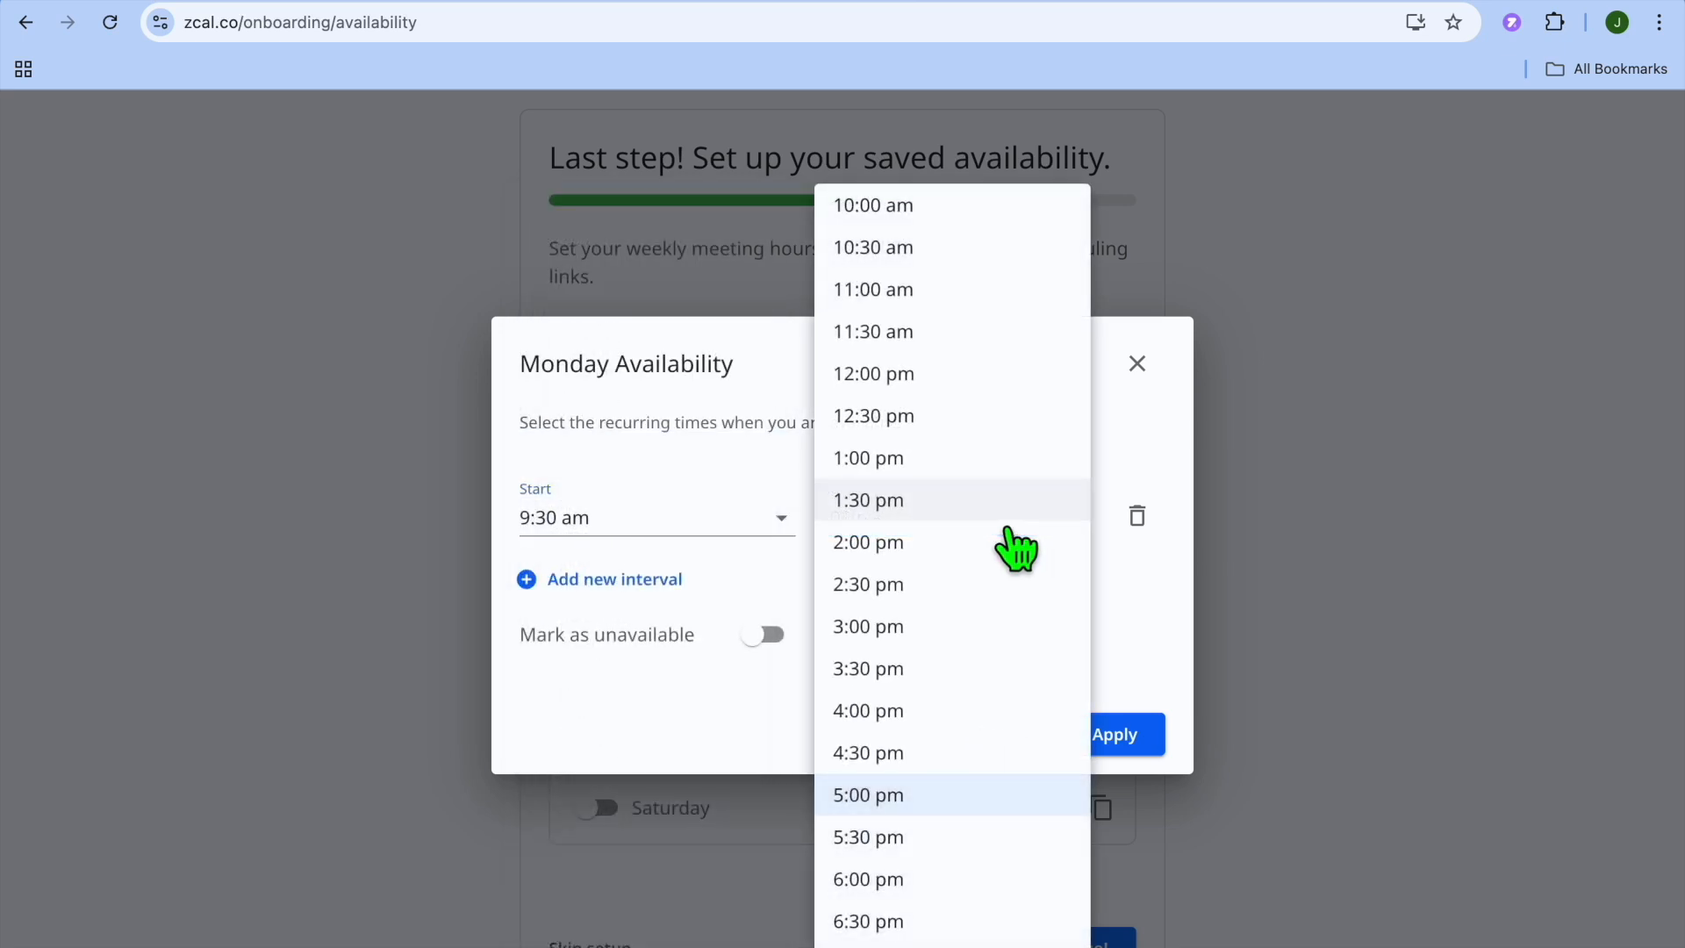
pyautogui.click(954, 655)
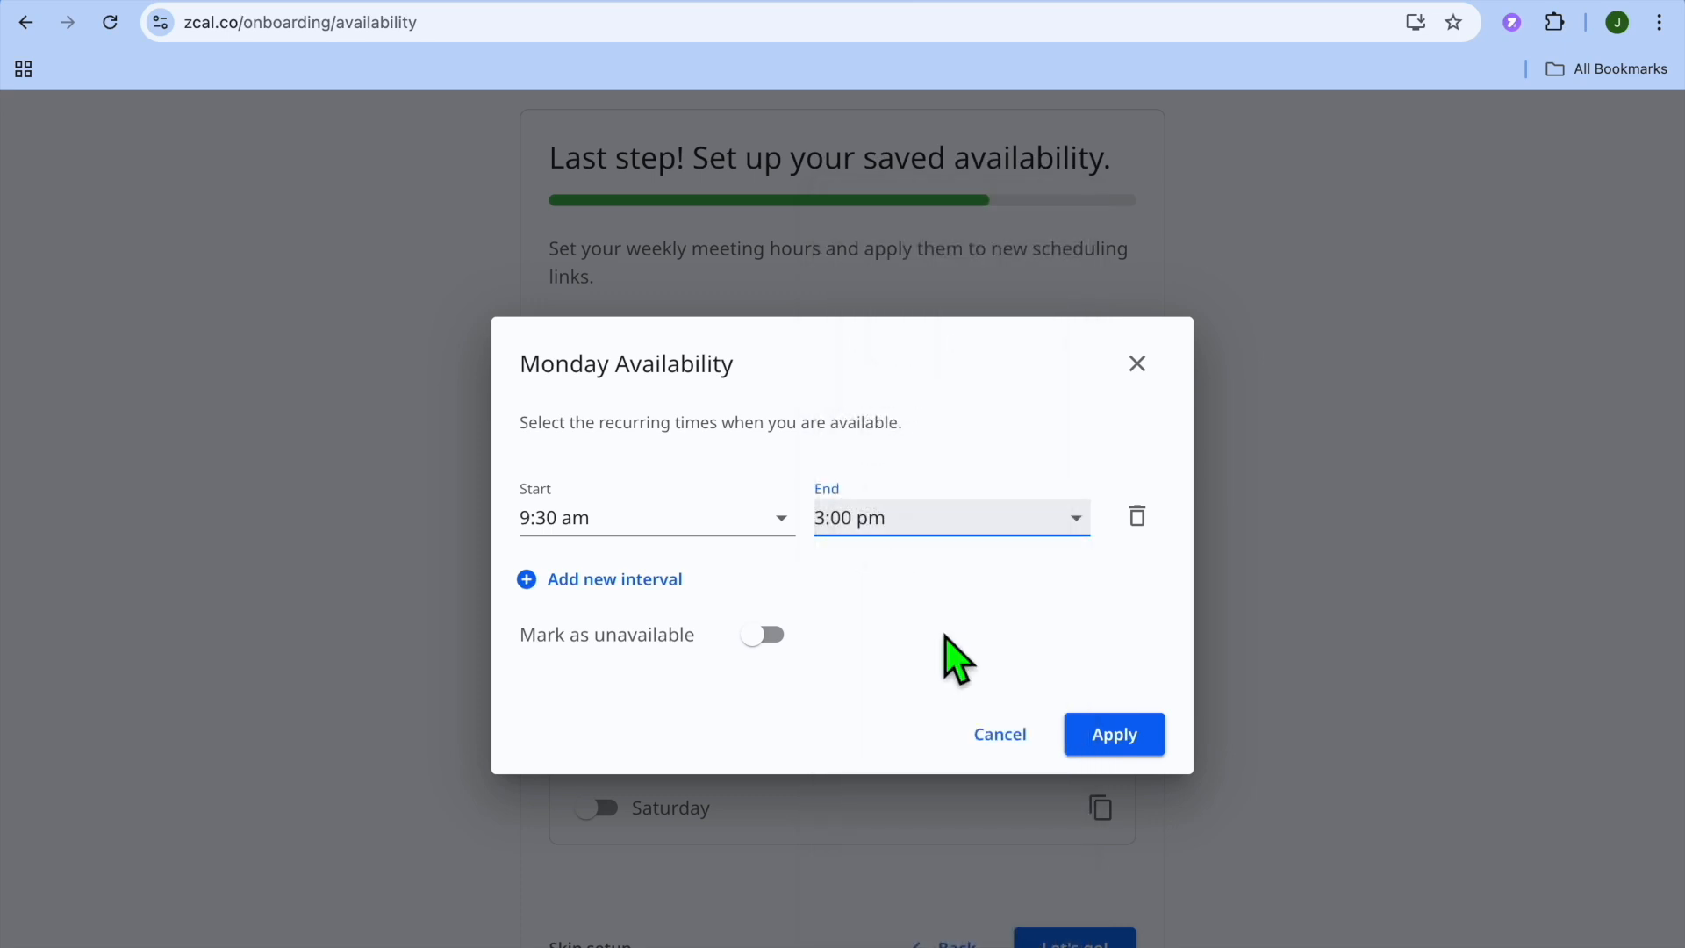
pyautogui.click(1150, 746)
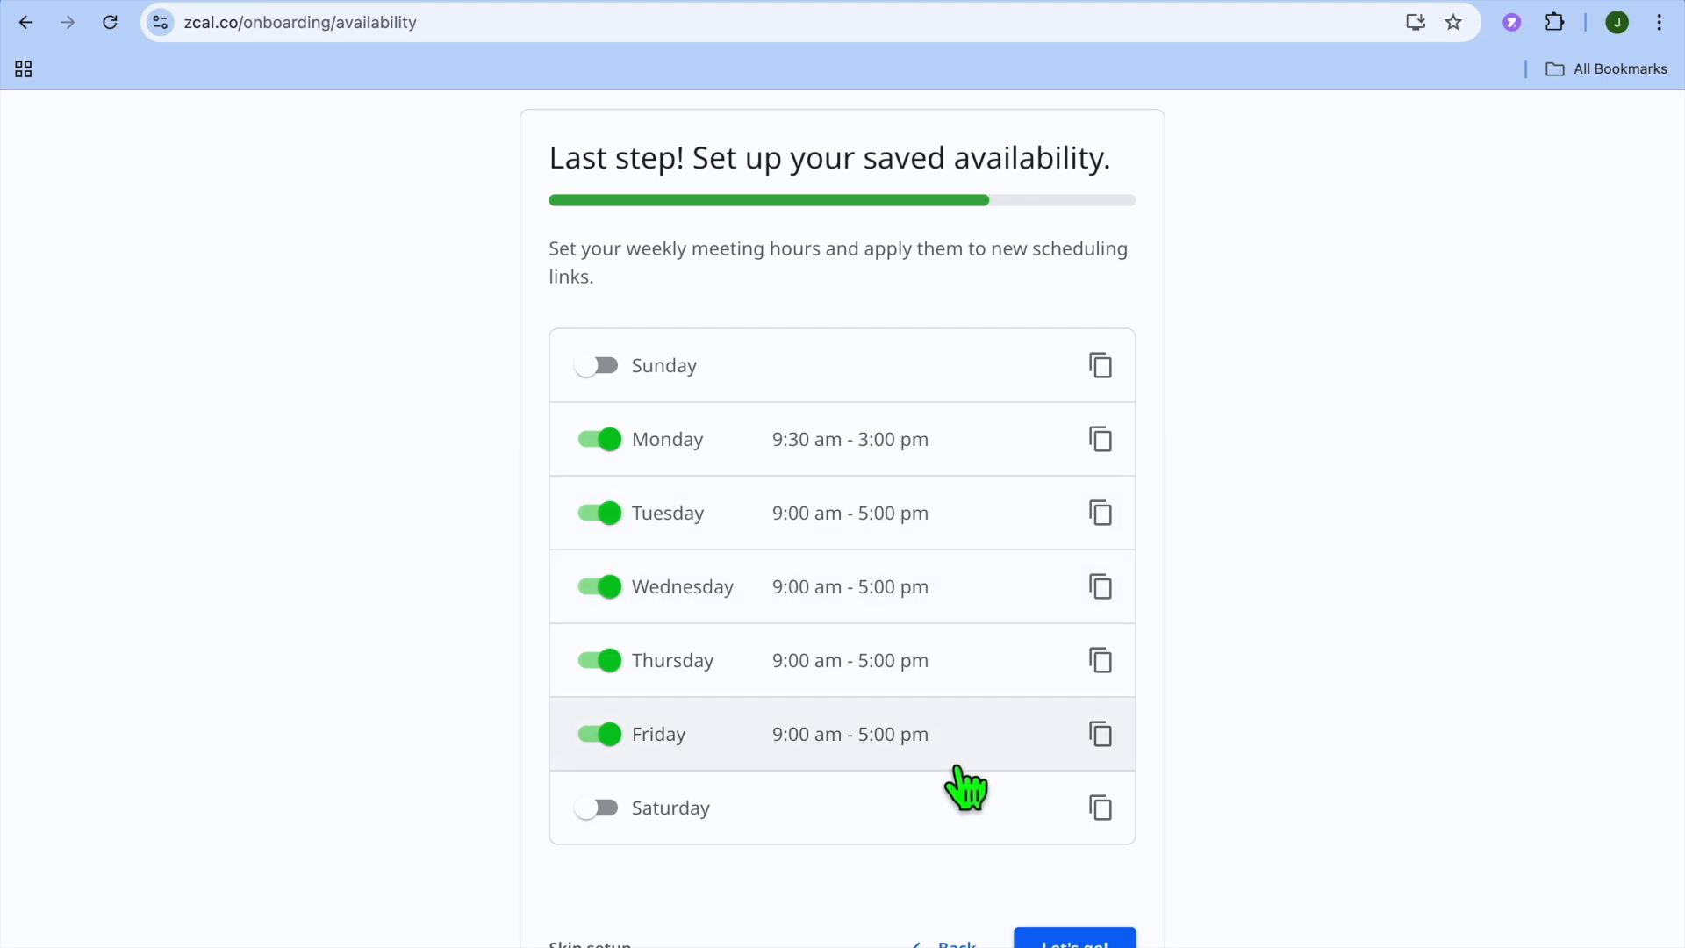
# Finish the onboarding with the saved weekly availability and skip the quick tour.
pyautogui.scroll(-1, 965, 789)
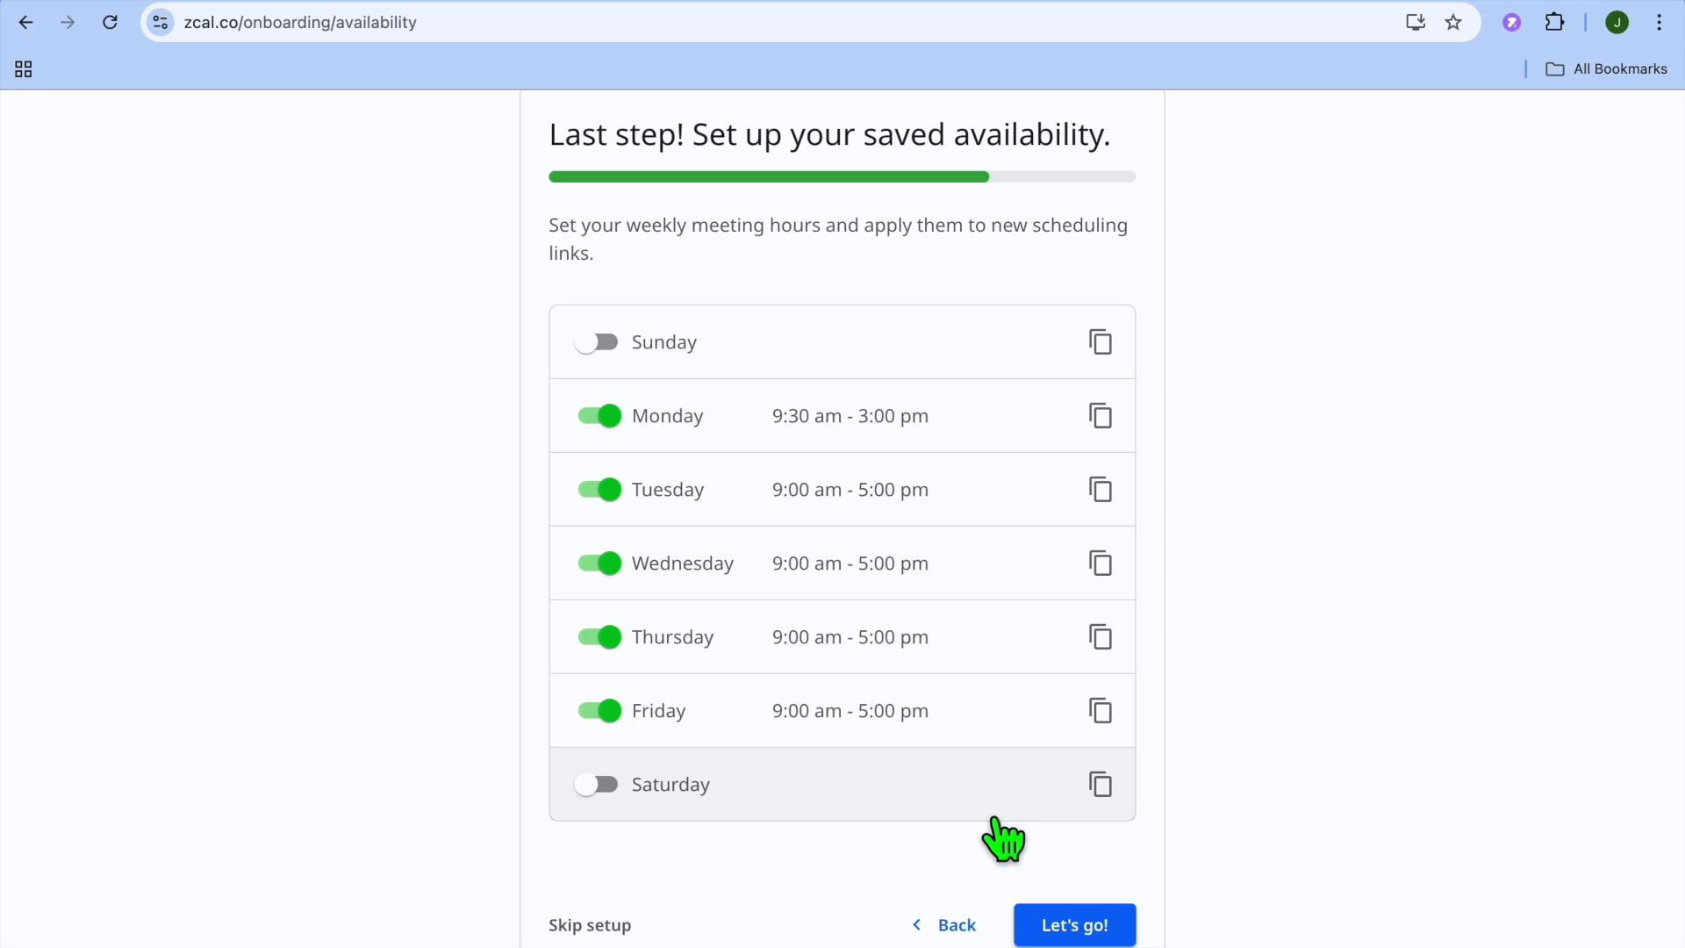
pyautogui.click(1084, 934)
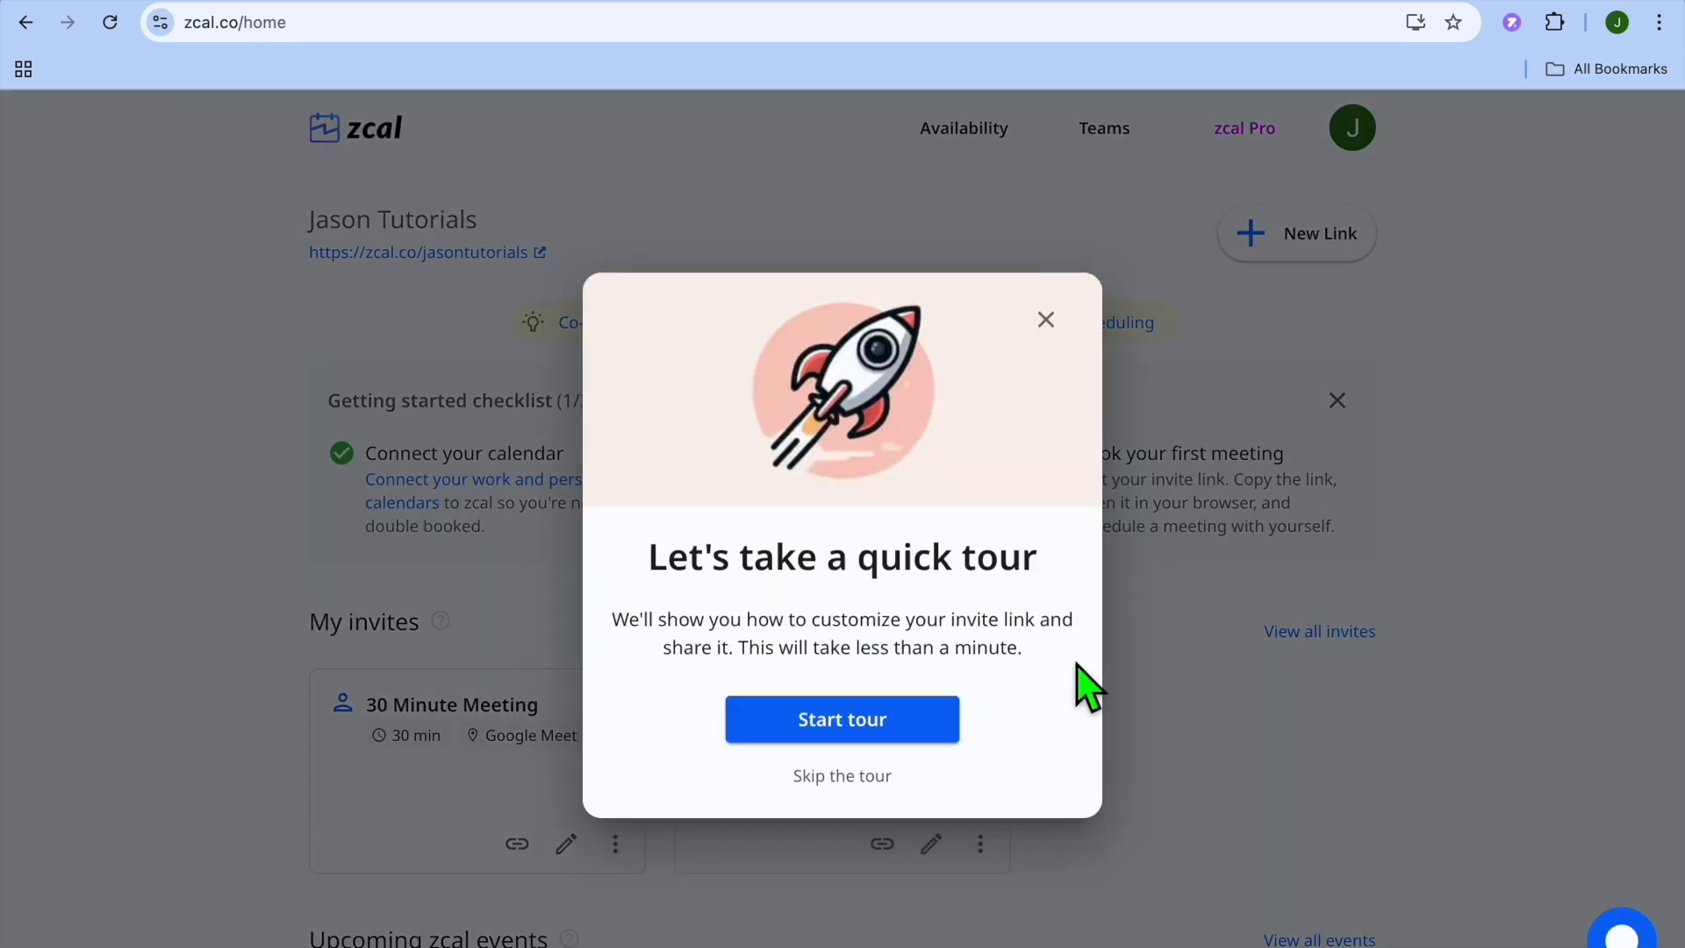
pyautogui.click(857, 784)
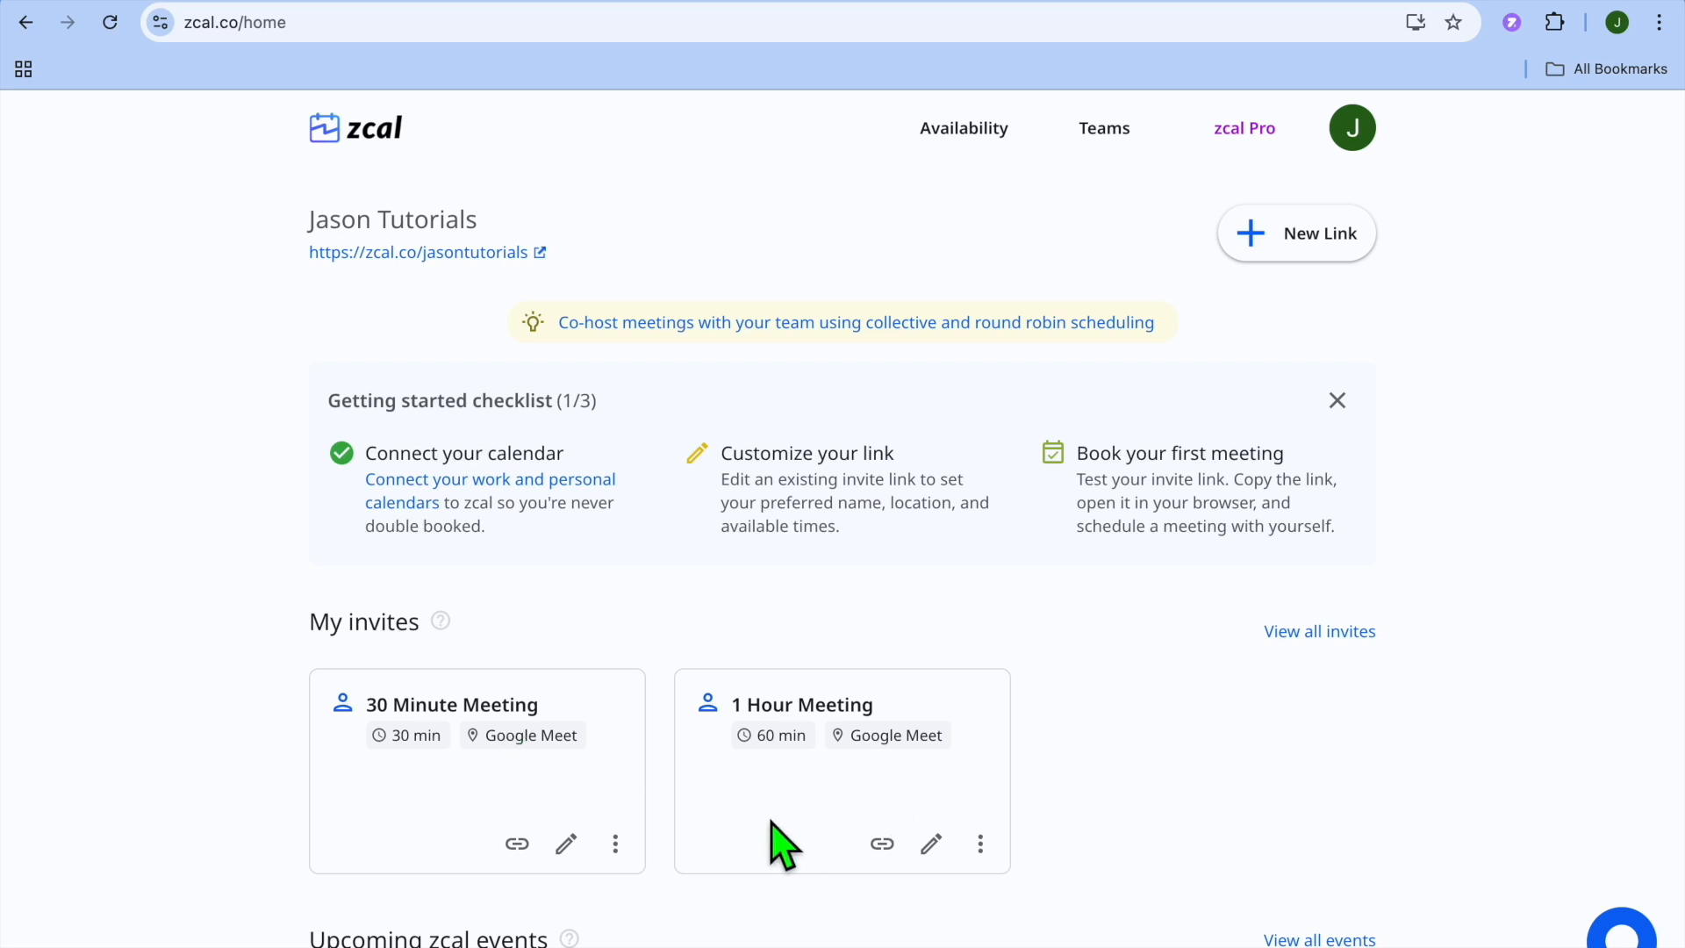
# Create a new link of the group invite type and name it TEST.
pyautogui.click(1288, 255)
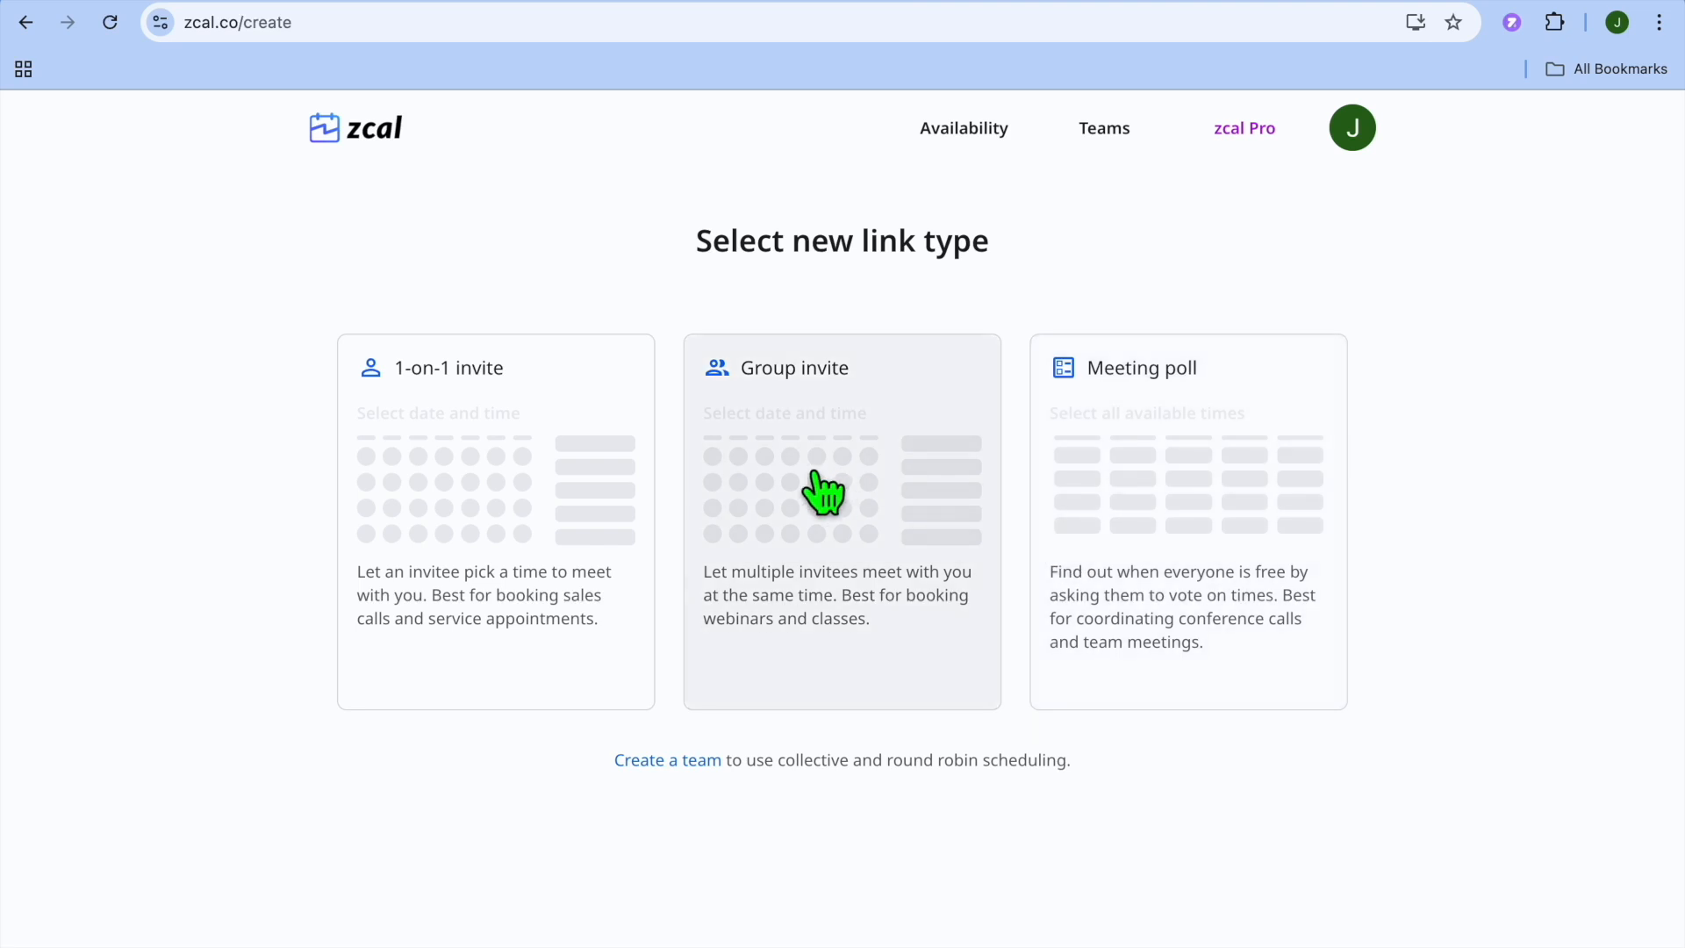
pyautogui.click(765, 501)
pyautogui.click(634, 376)
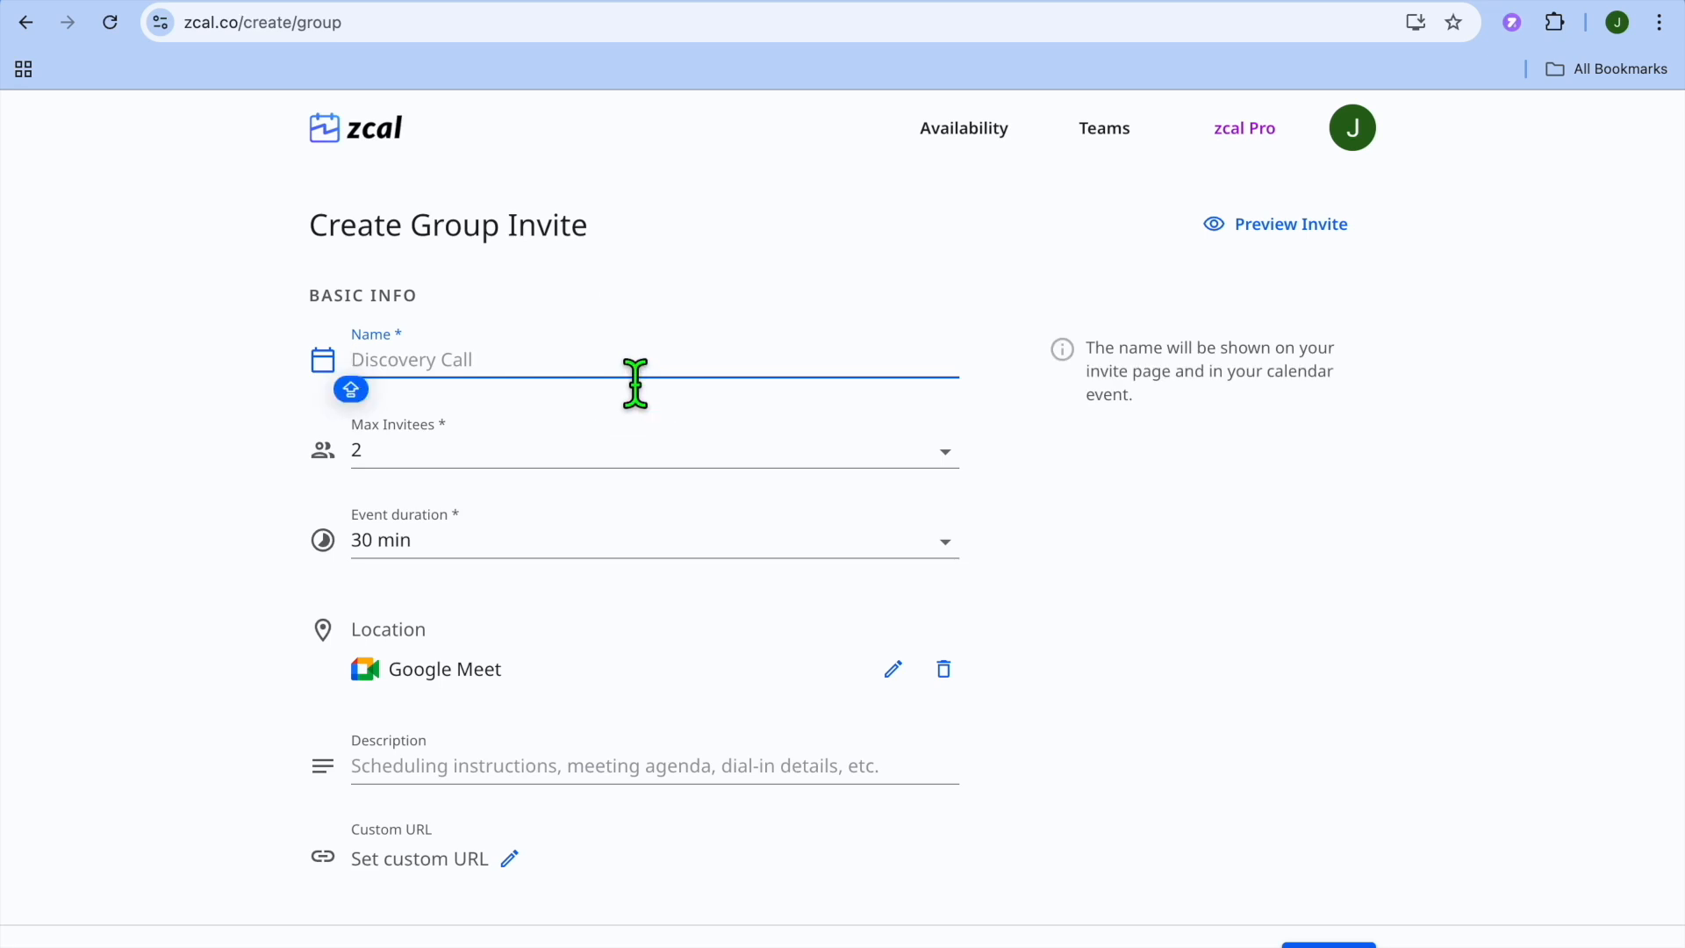
pyautogui.write('TEST')
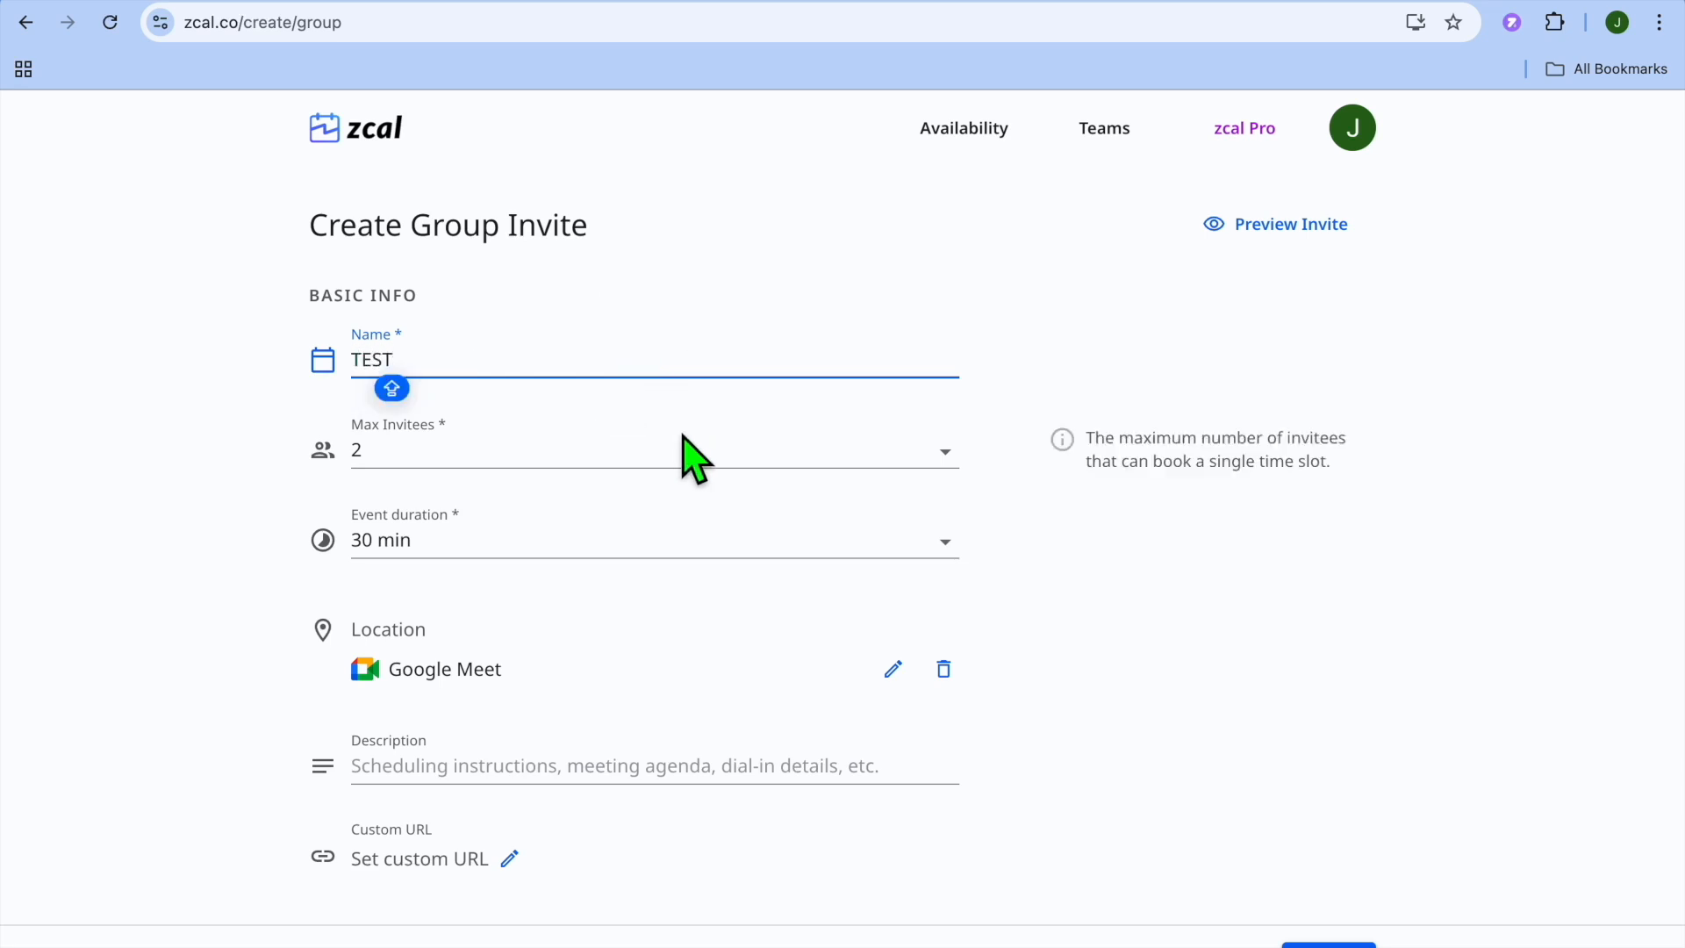
# Keep the group invite's maximum invitees at 2 and set the event duration to 45 min.
pyautogui.click(706, 453)
pyautogui.click(1101, 407)
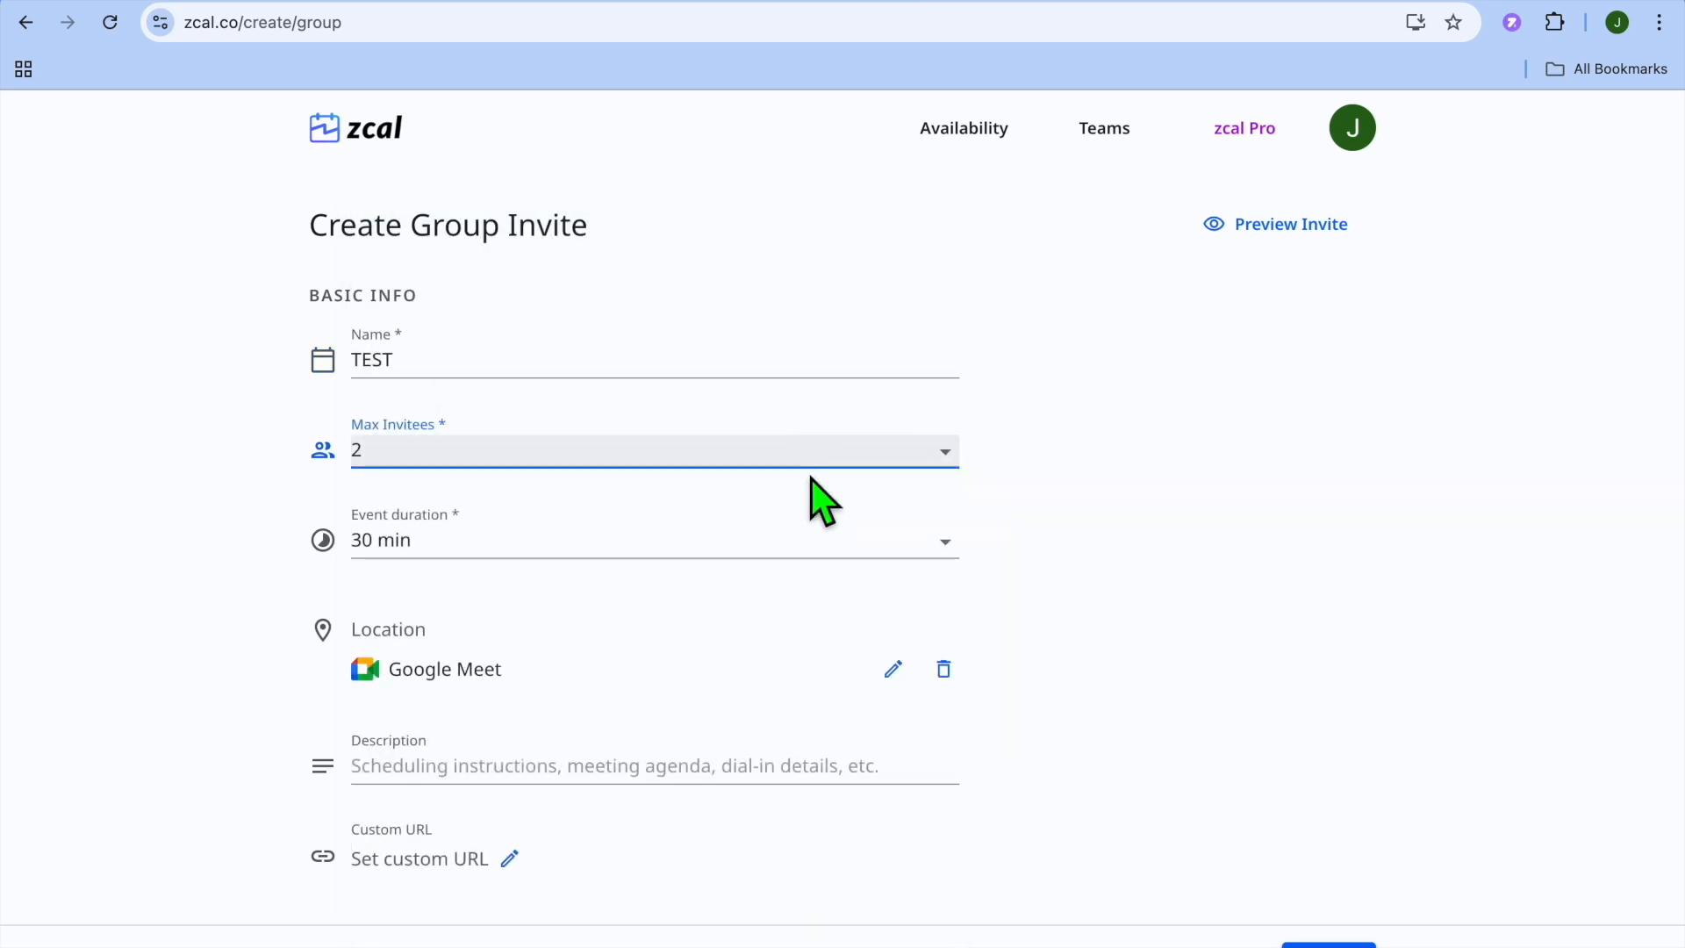
pyautogui.scroll(-3, 816, 494)
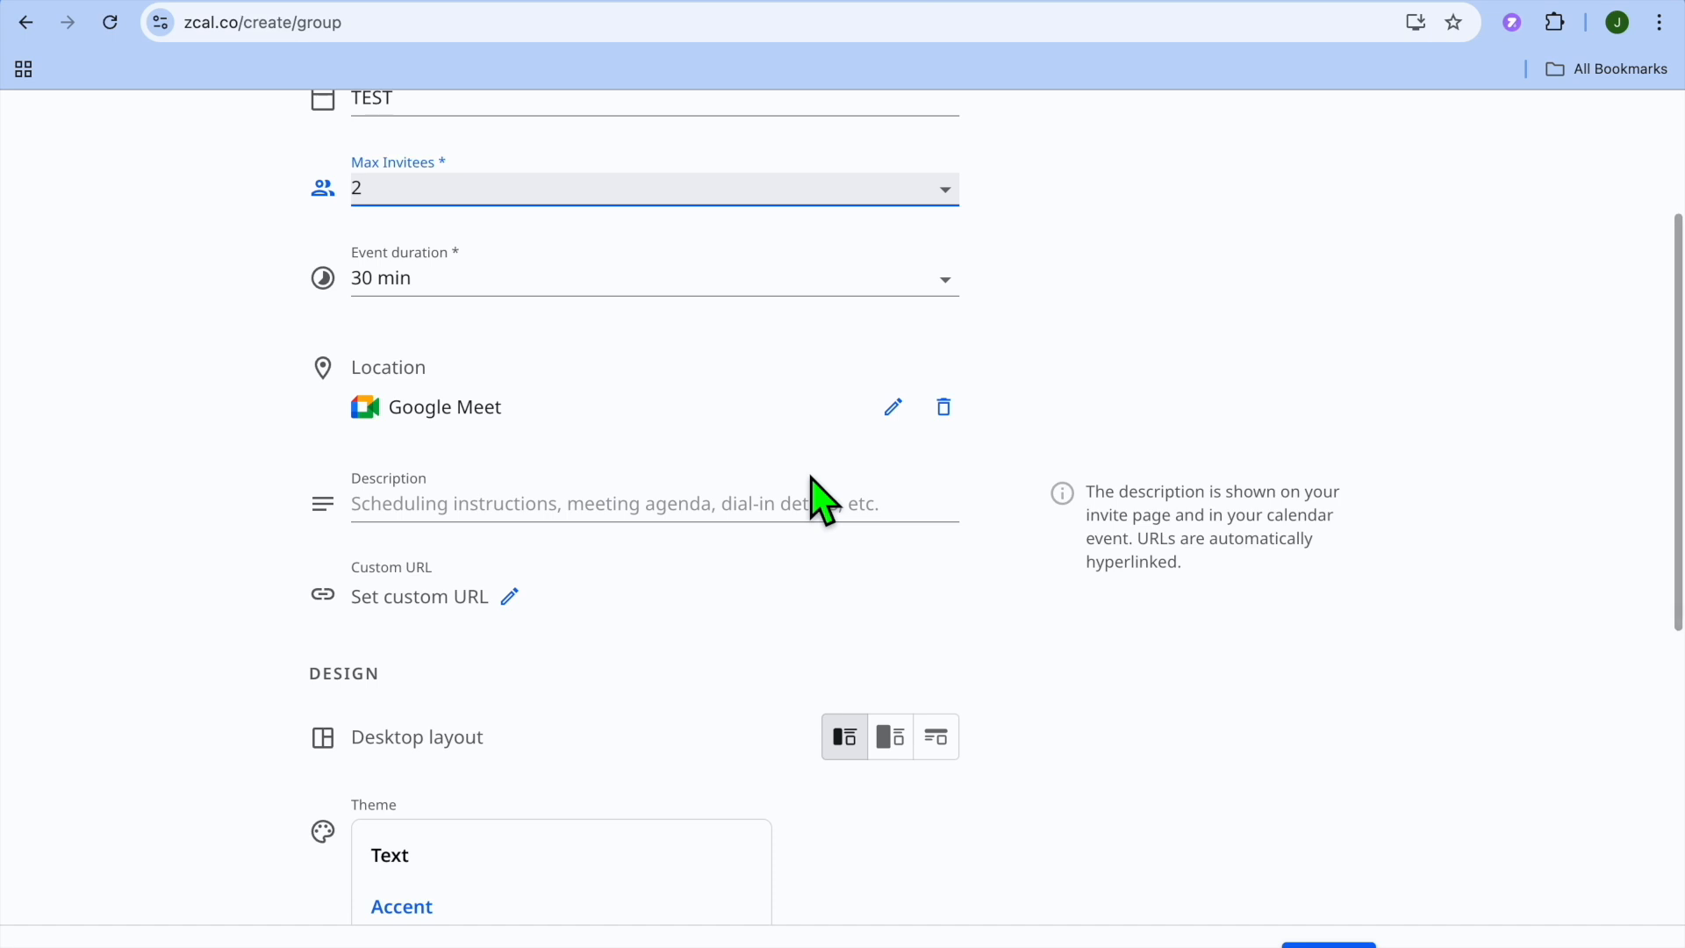
pyautogui.click(943, 289)
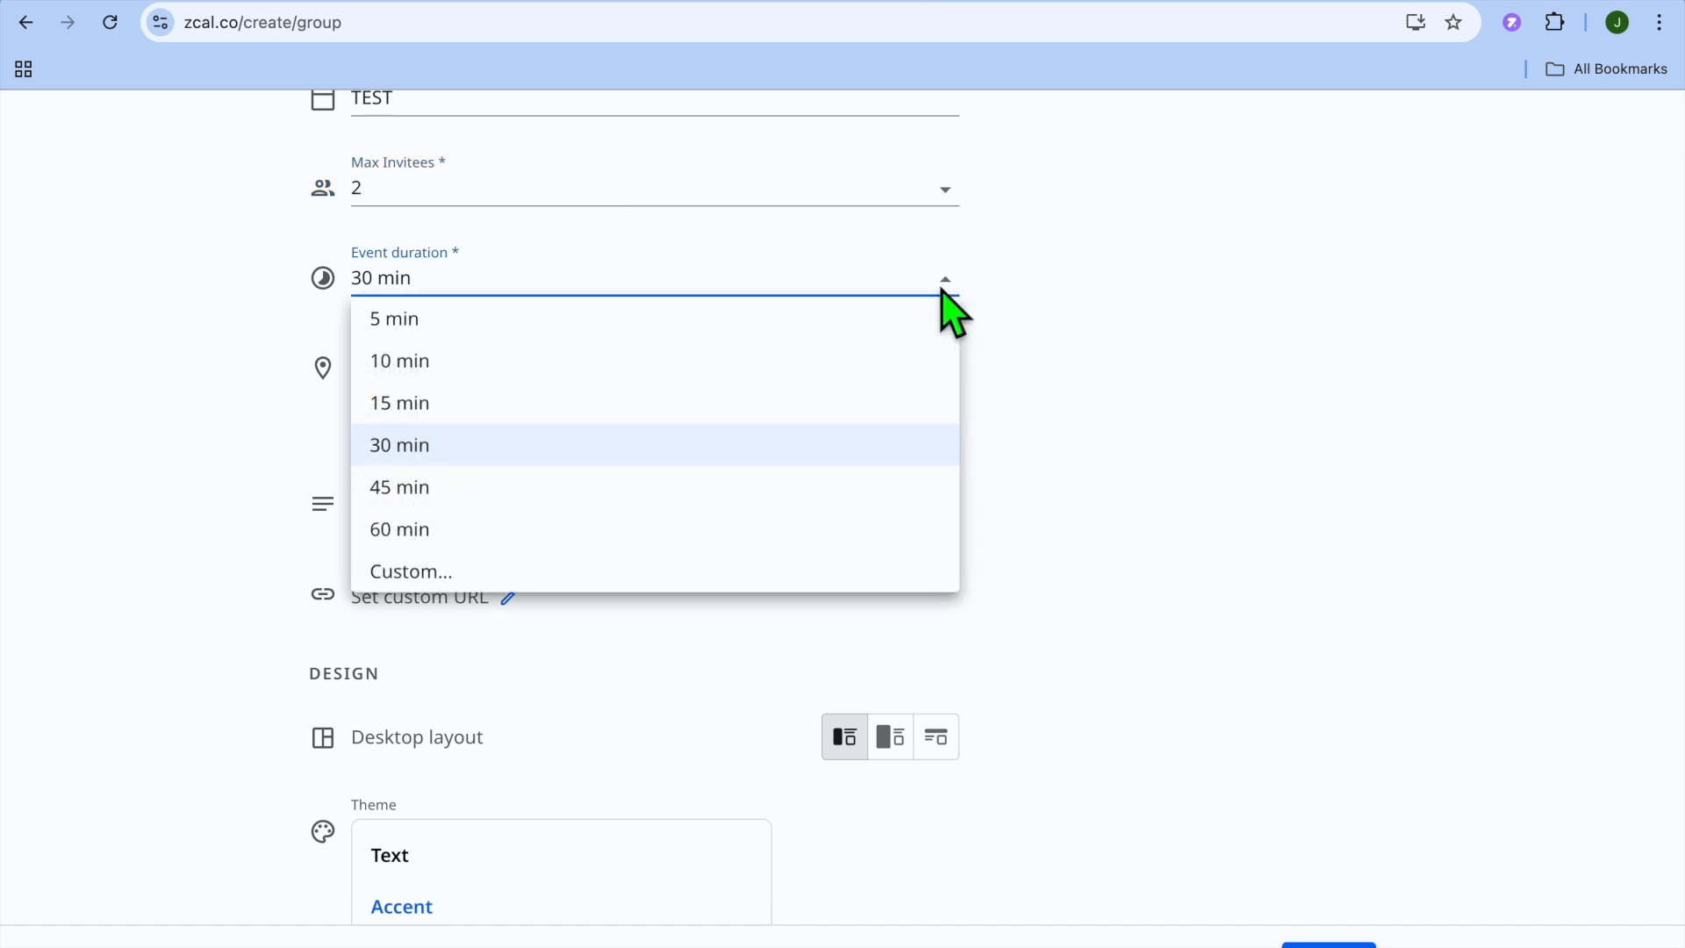
pyautogui.click(534, 487)
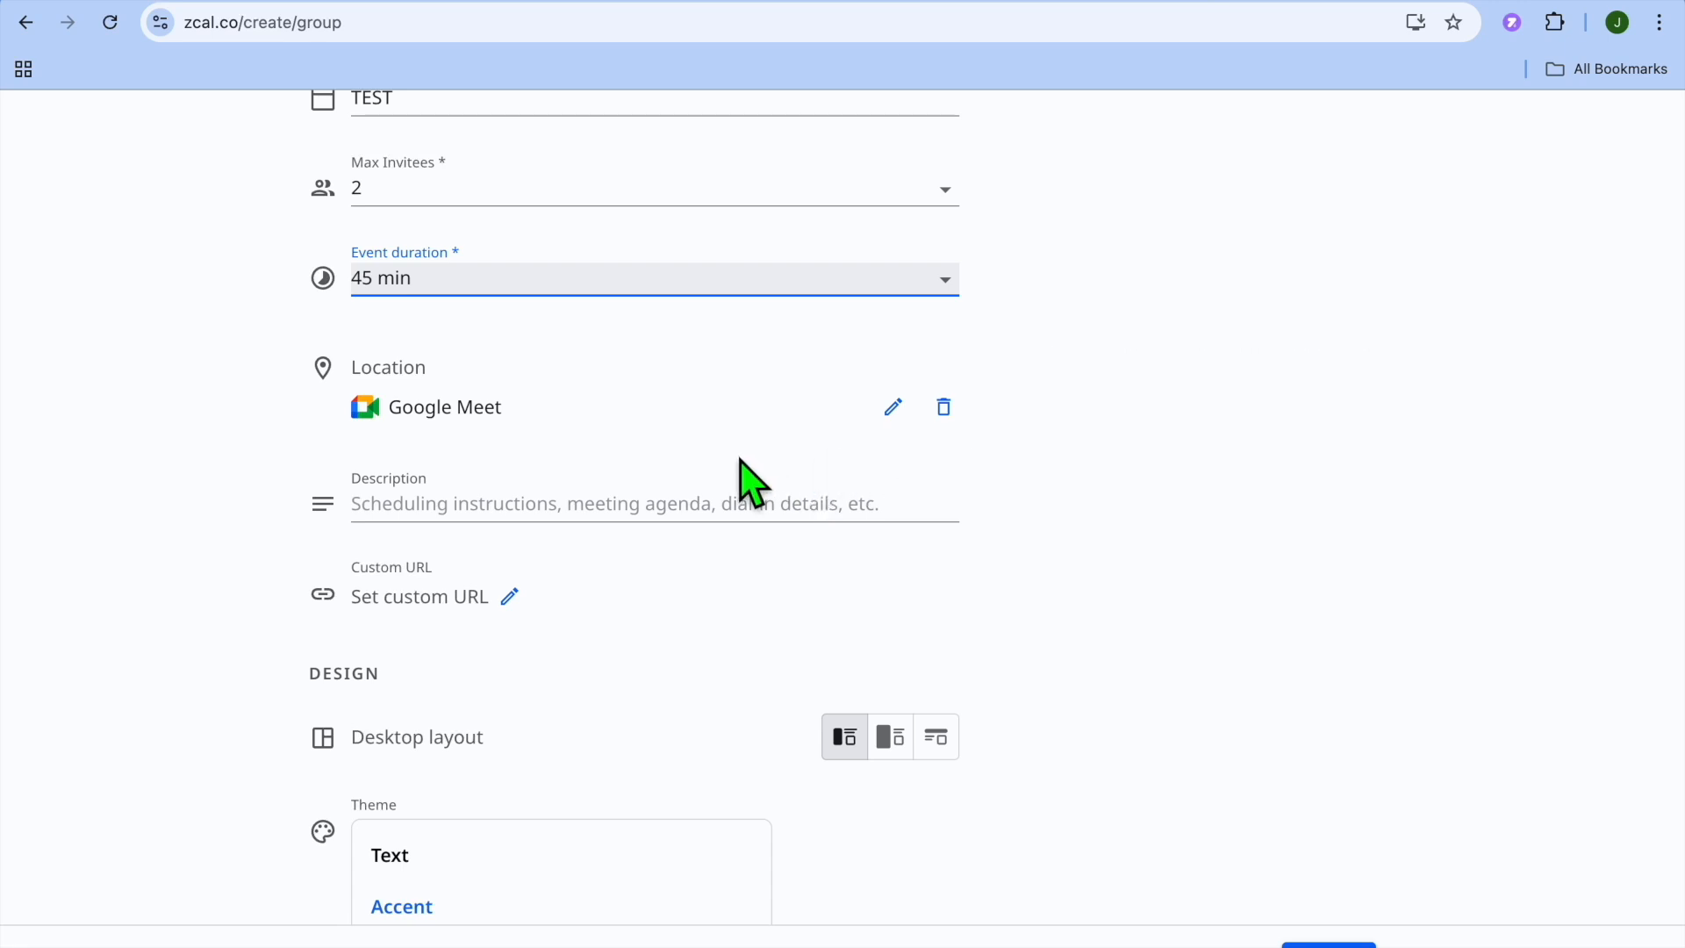
# Review the location types available for the group invite and close the location settings without changing Google Meet.
pyautogui.click(515, 432)
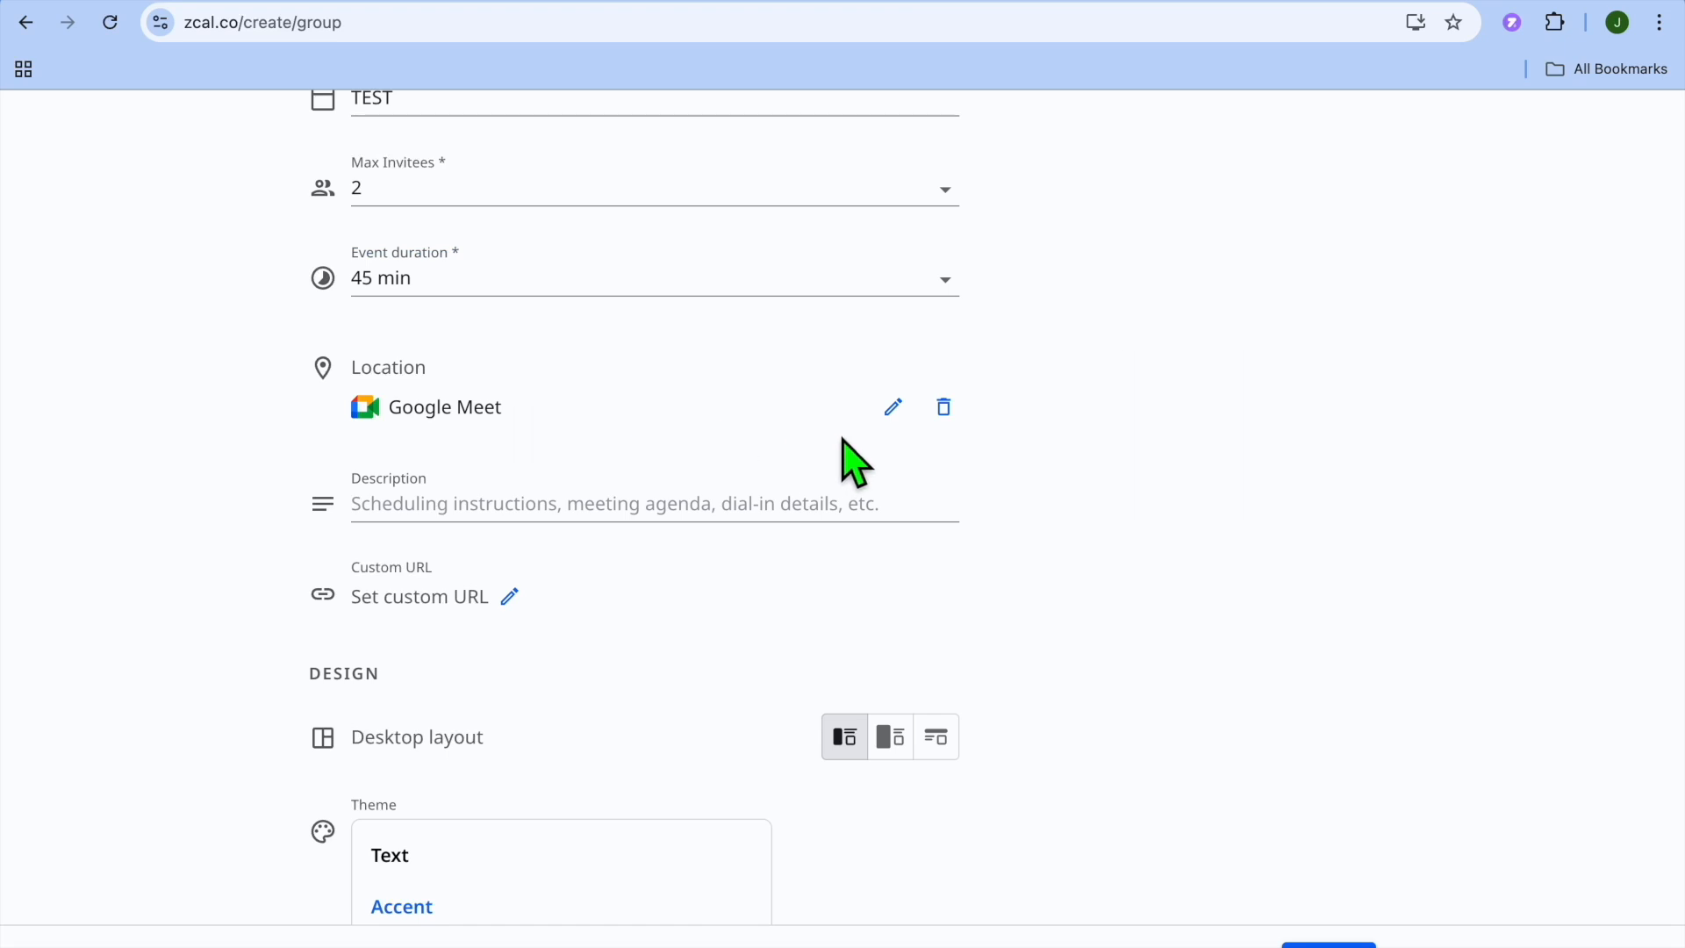
pyautogui.click(893, 410)
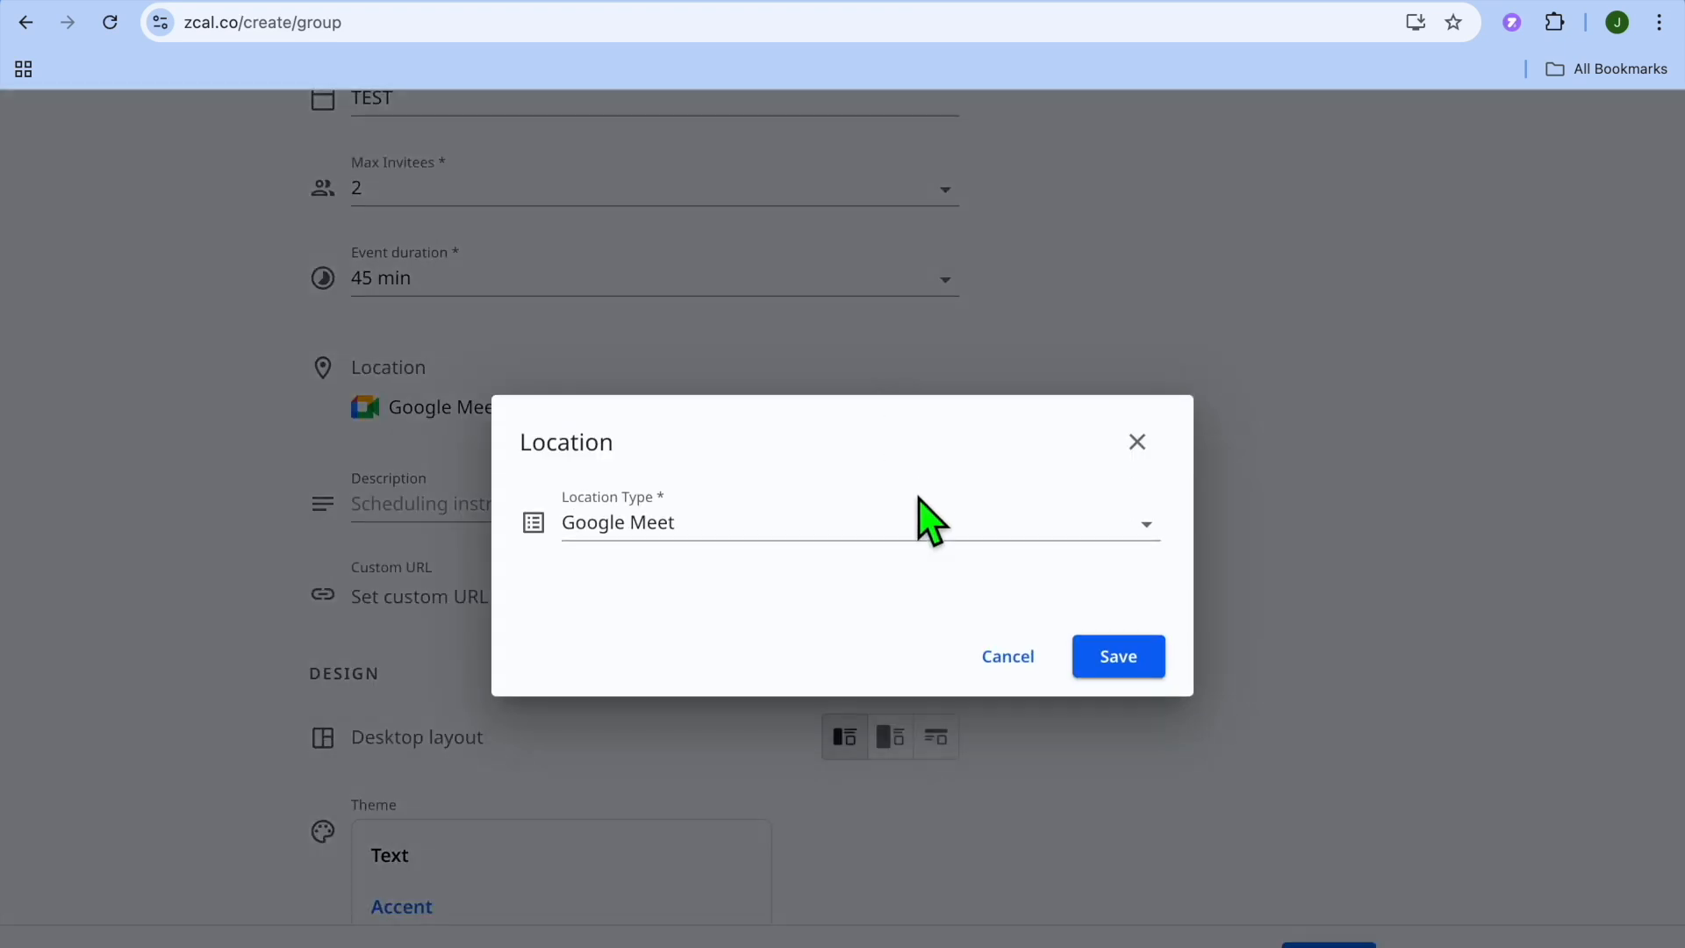
pyautogui.click(927, 527)
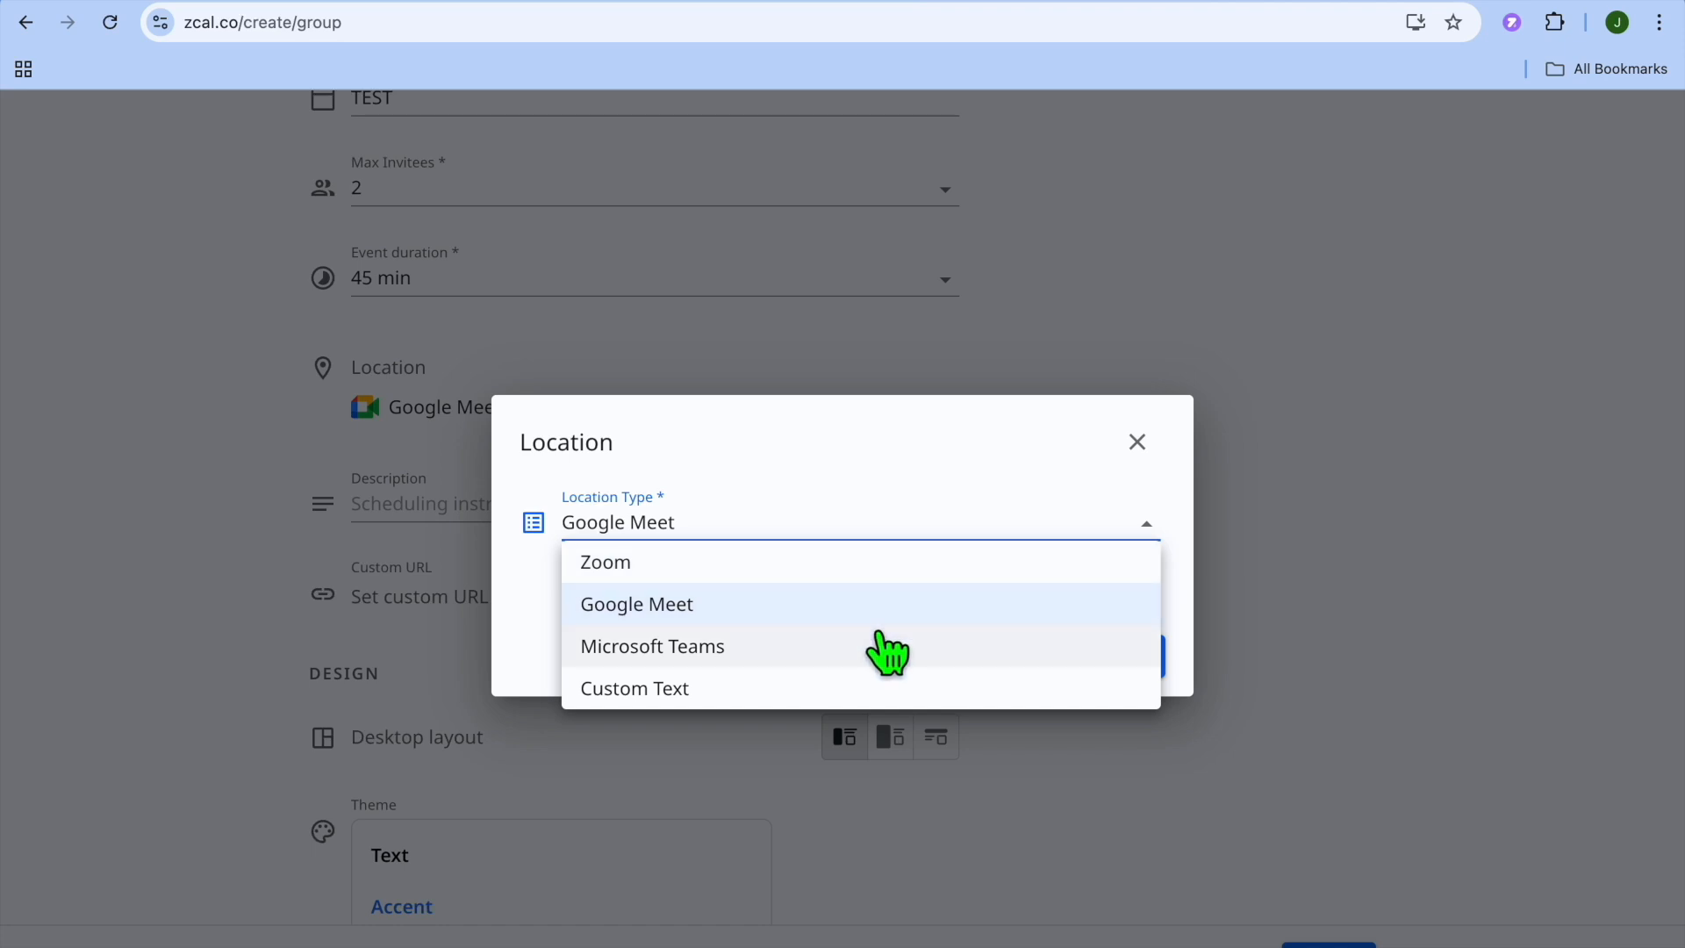
pyautogui.click(1148, 451)
pyautogui.click(1139, 445)
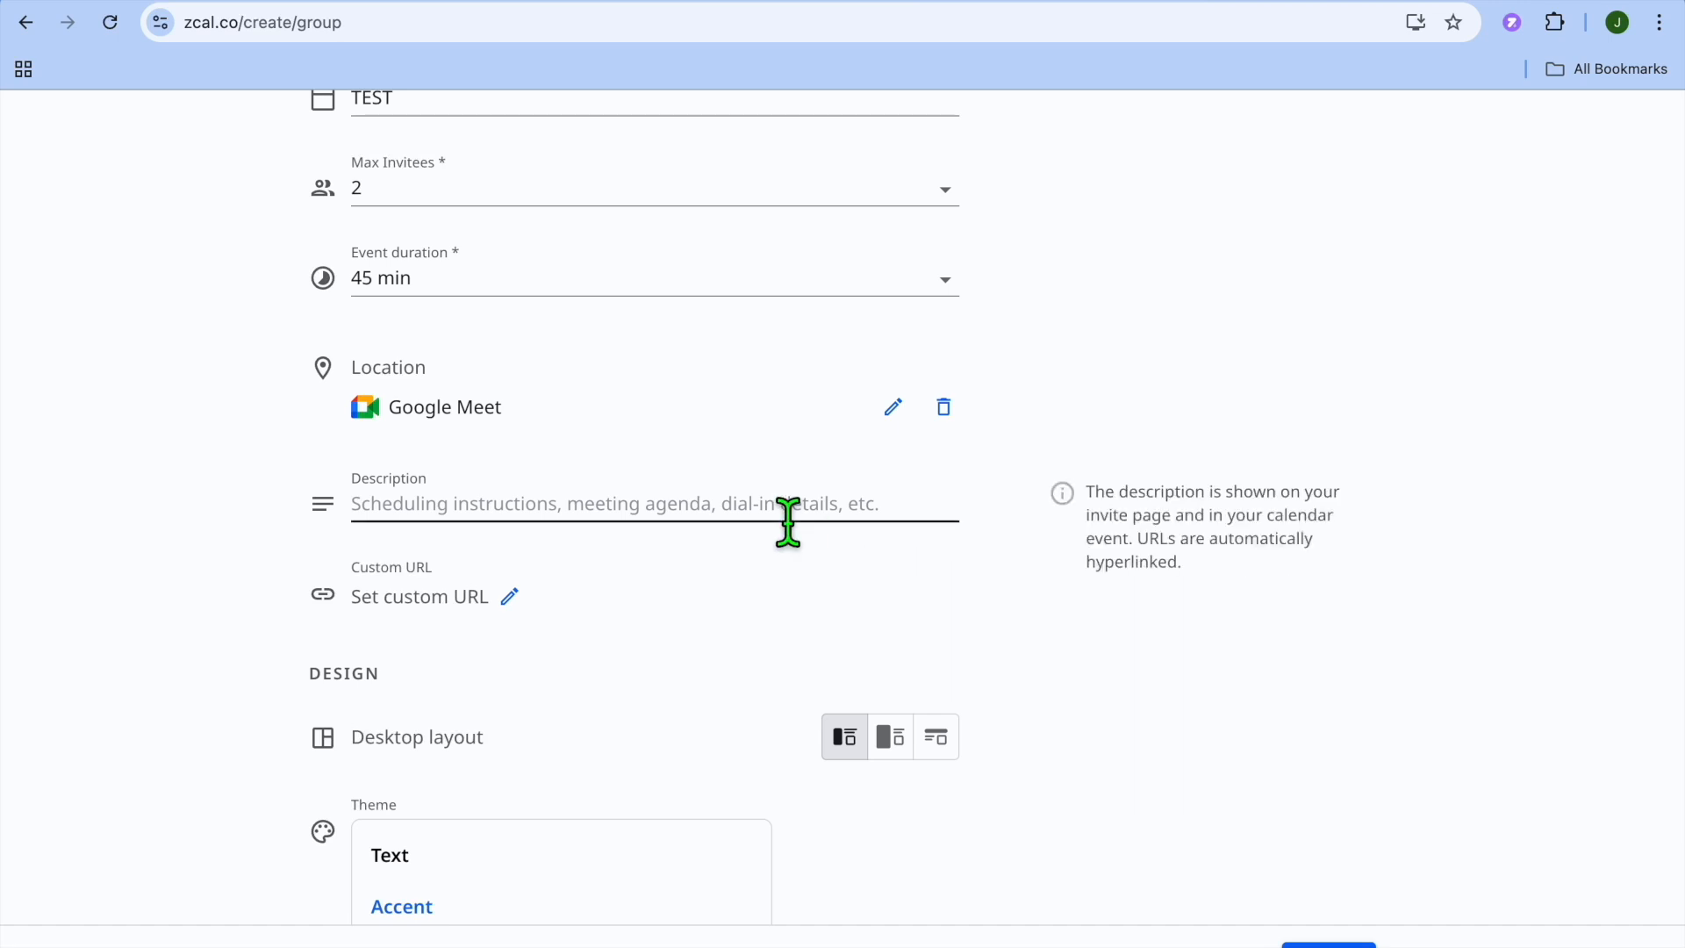
# Review the group invite's description field and custom URL settings, and close them without entering anything.
pyautogui.scroll(-2, 788, 523)
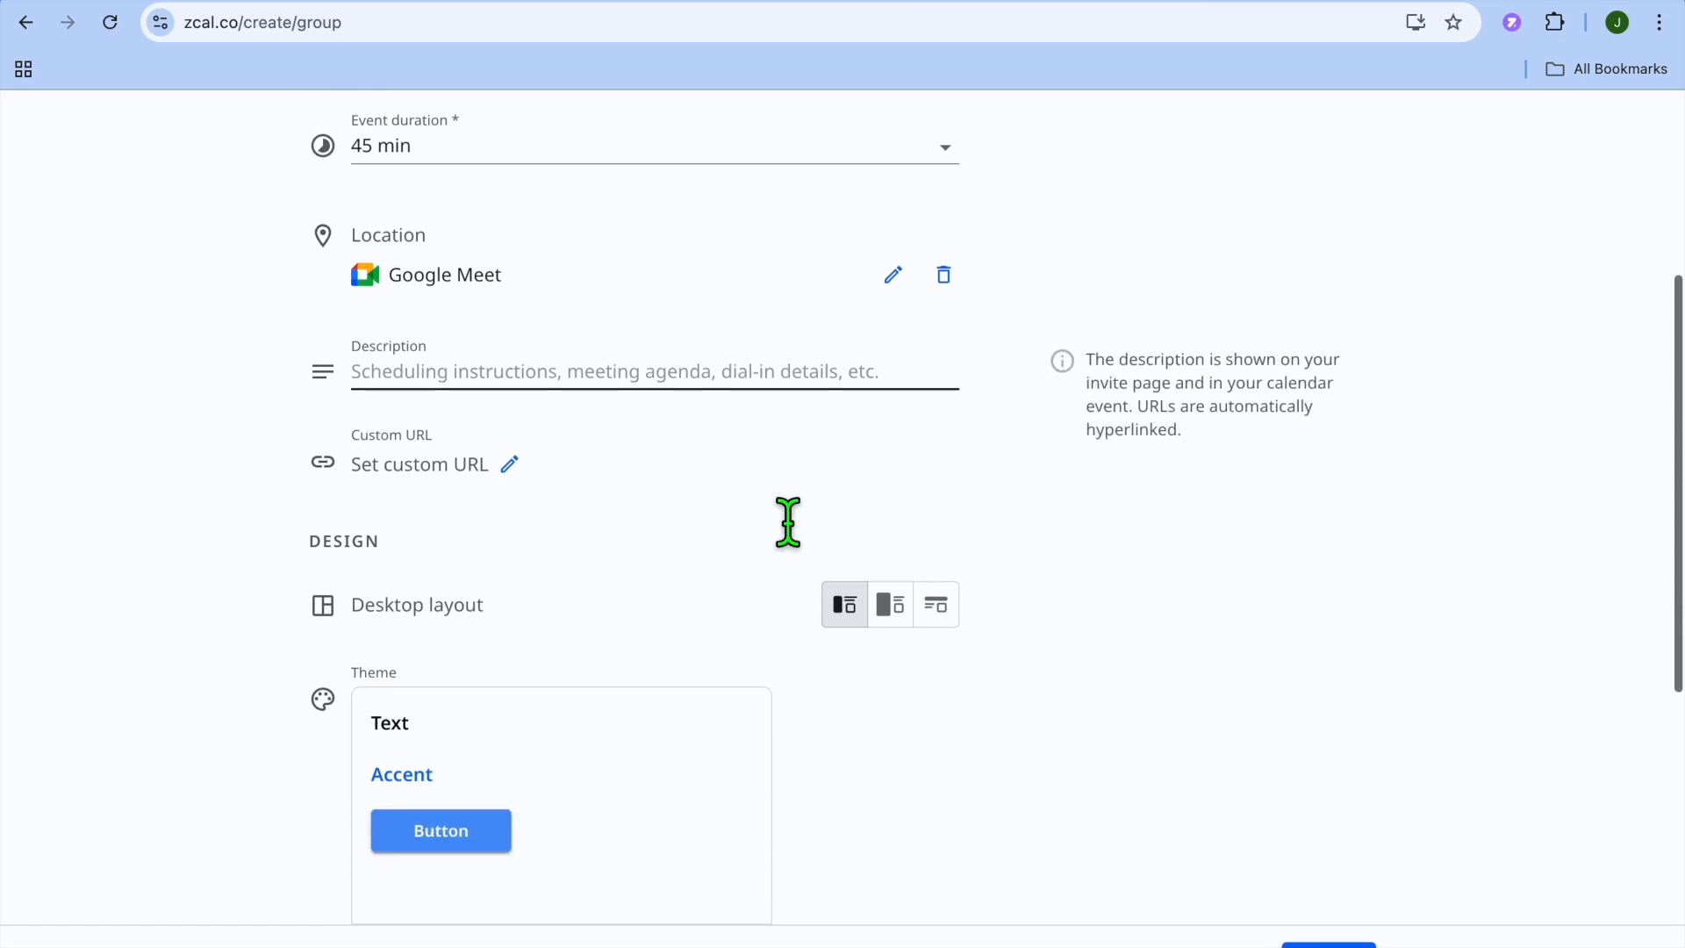
pyautogui.click(743, 366)
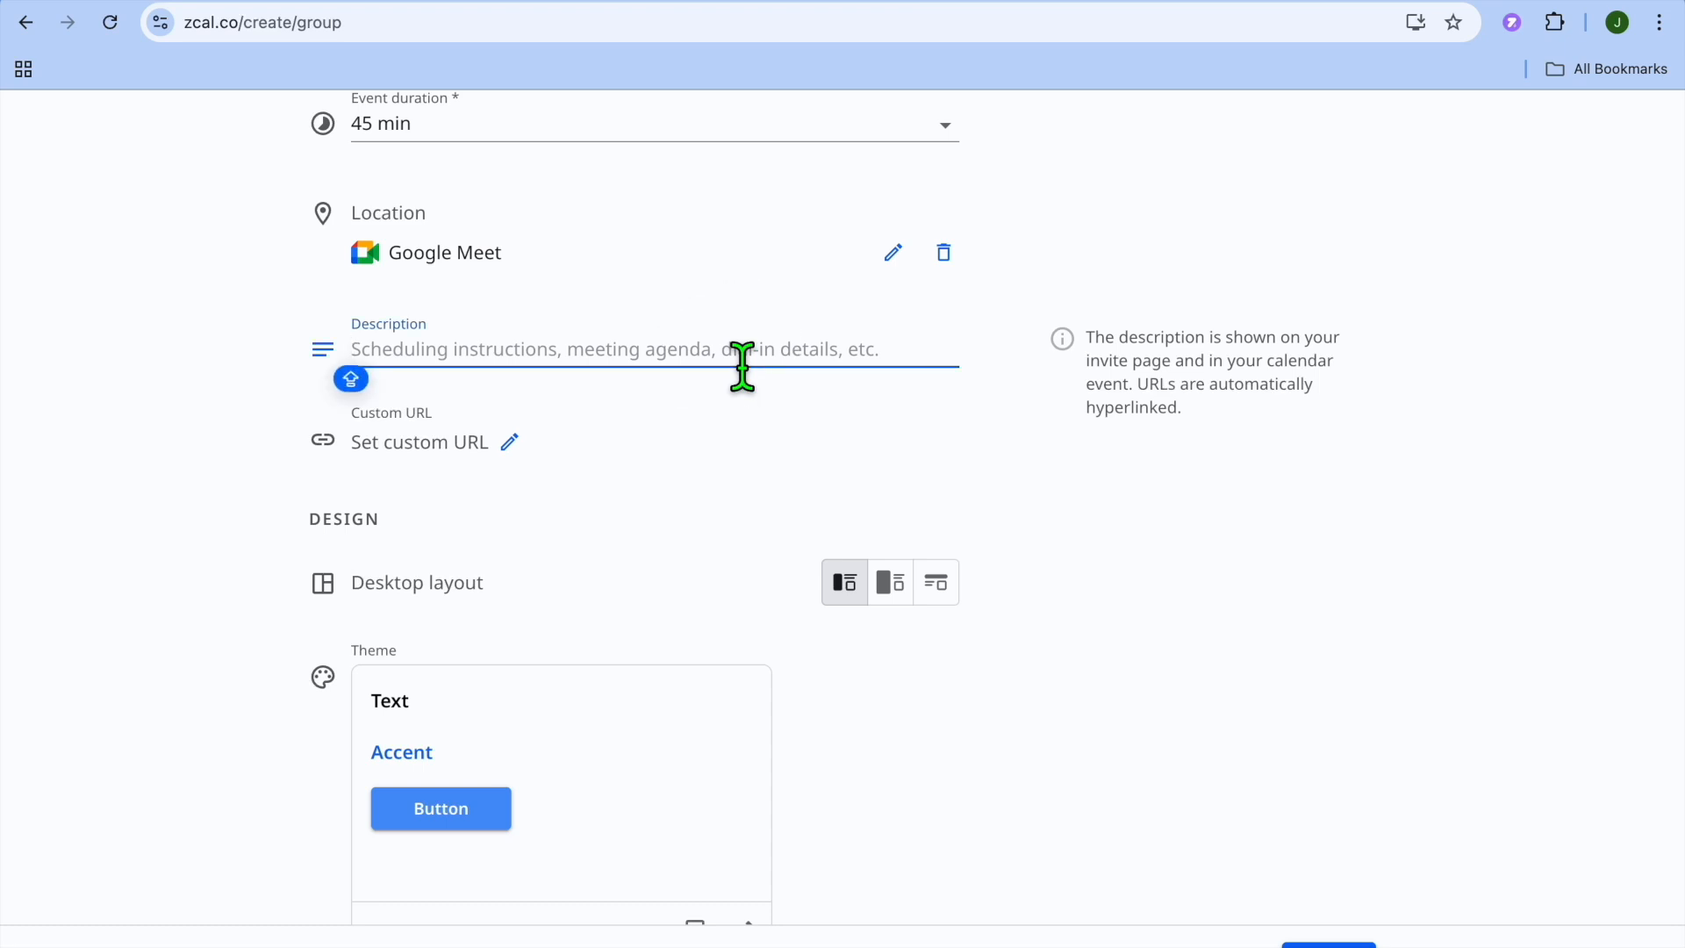
pyautogui.scroll(-3, 834, 477)
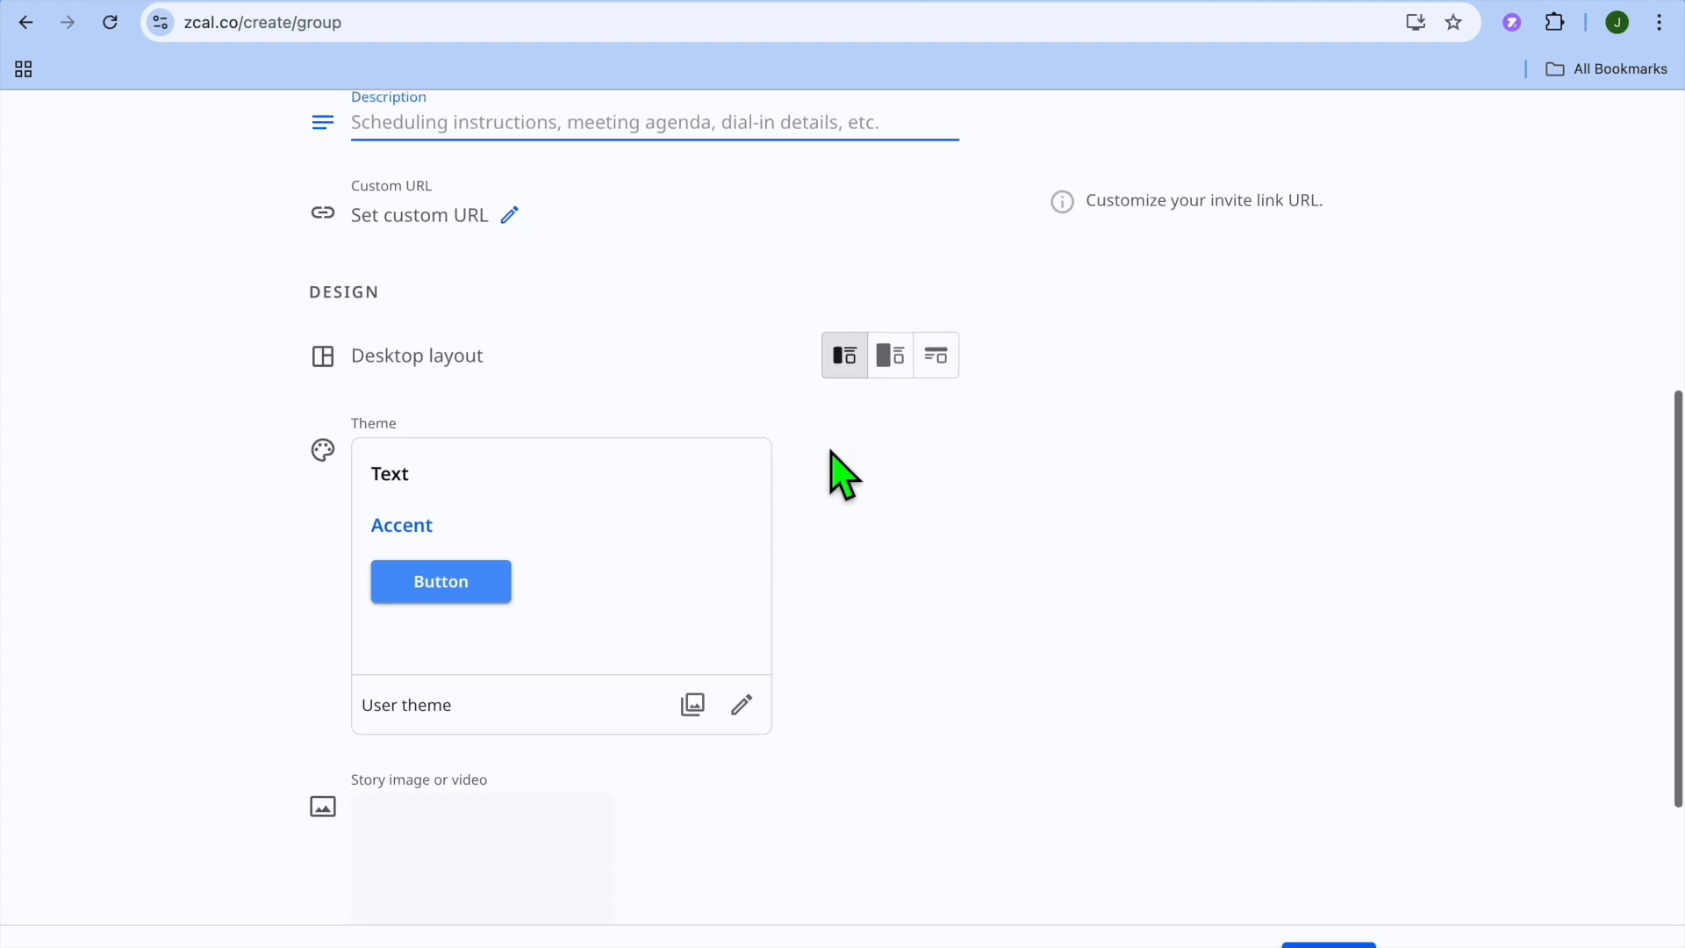
pyautogui.scroll(-1, 614, 289)
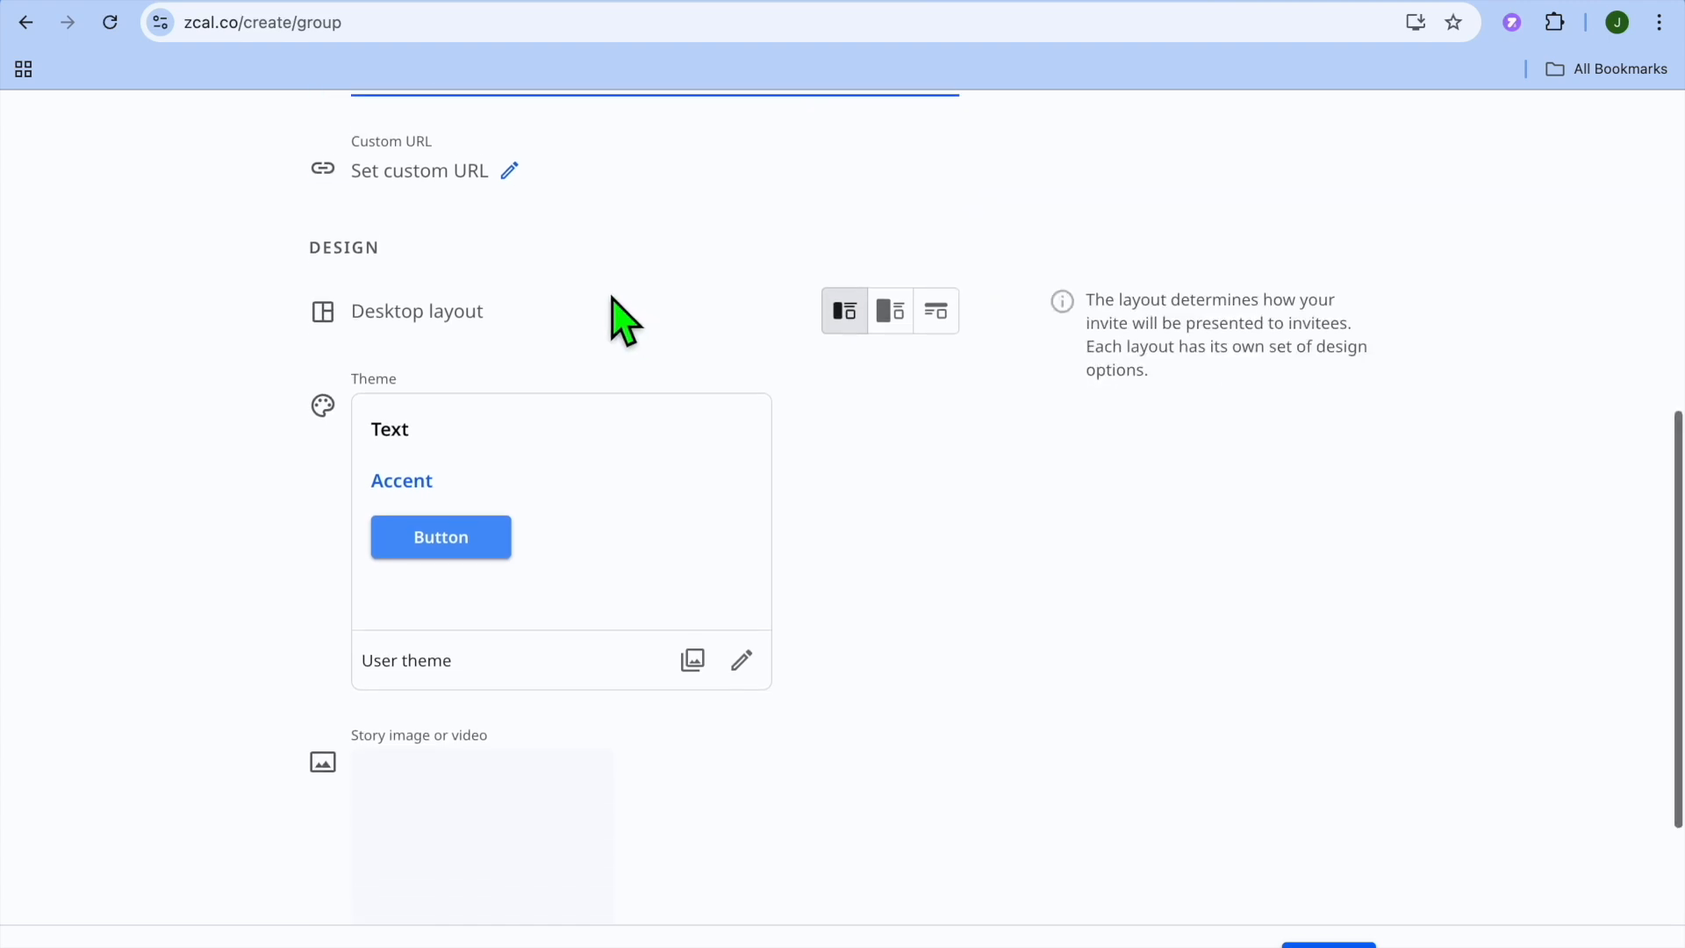
pyautogui.click(510, 160)
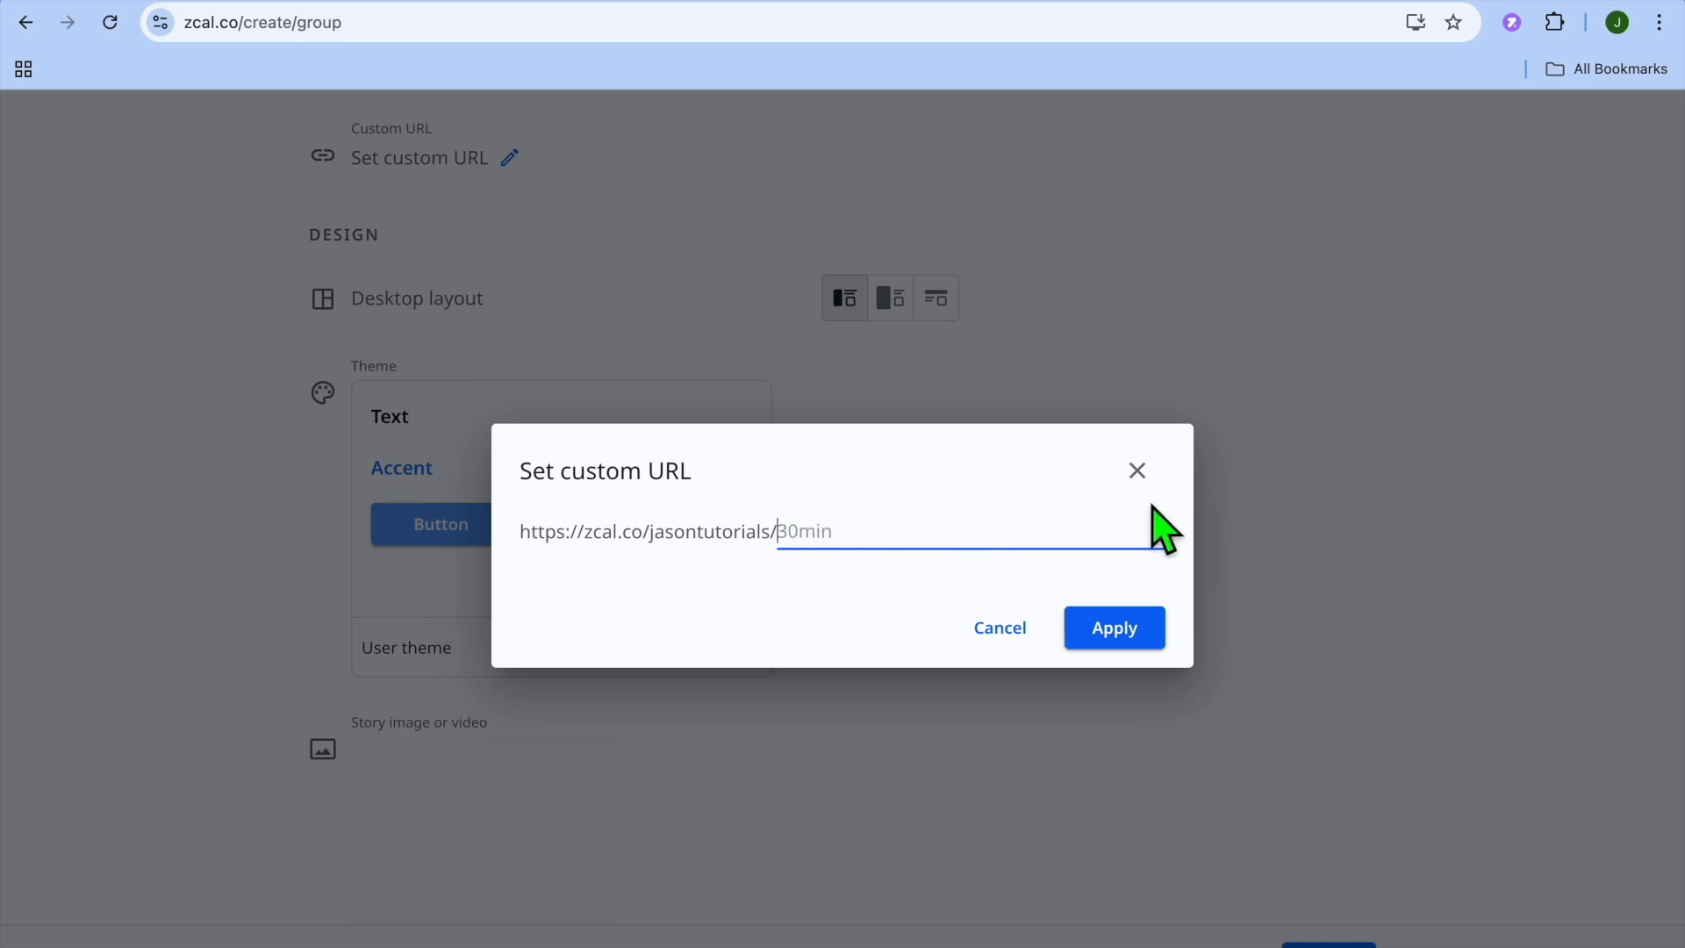
pyautogui.click(1137, 470)
# Open the user theme for editing, try to change its font, and dismiss the Pro plan offer.
pyautogui.scroll(-3, 896, 500)
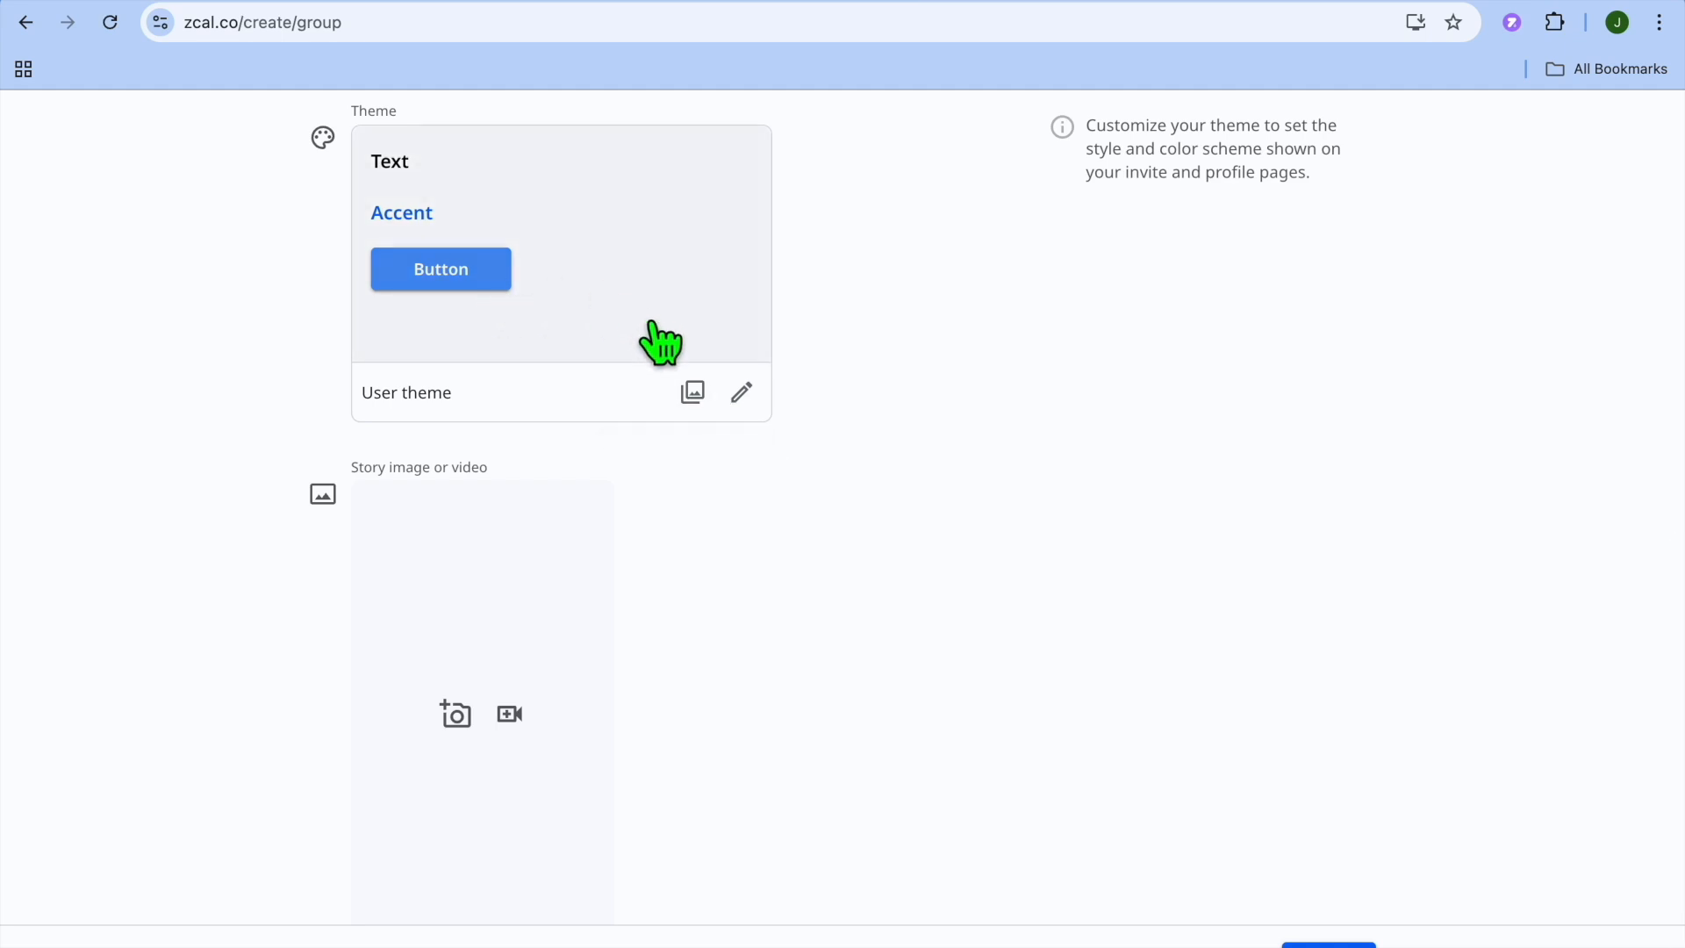
pyautogui.click(743, 392)
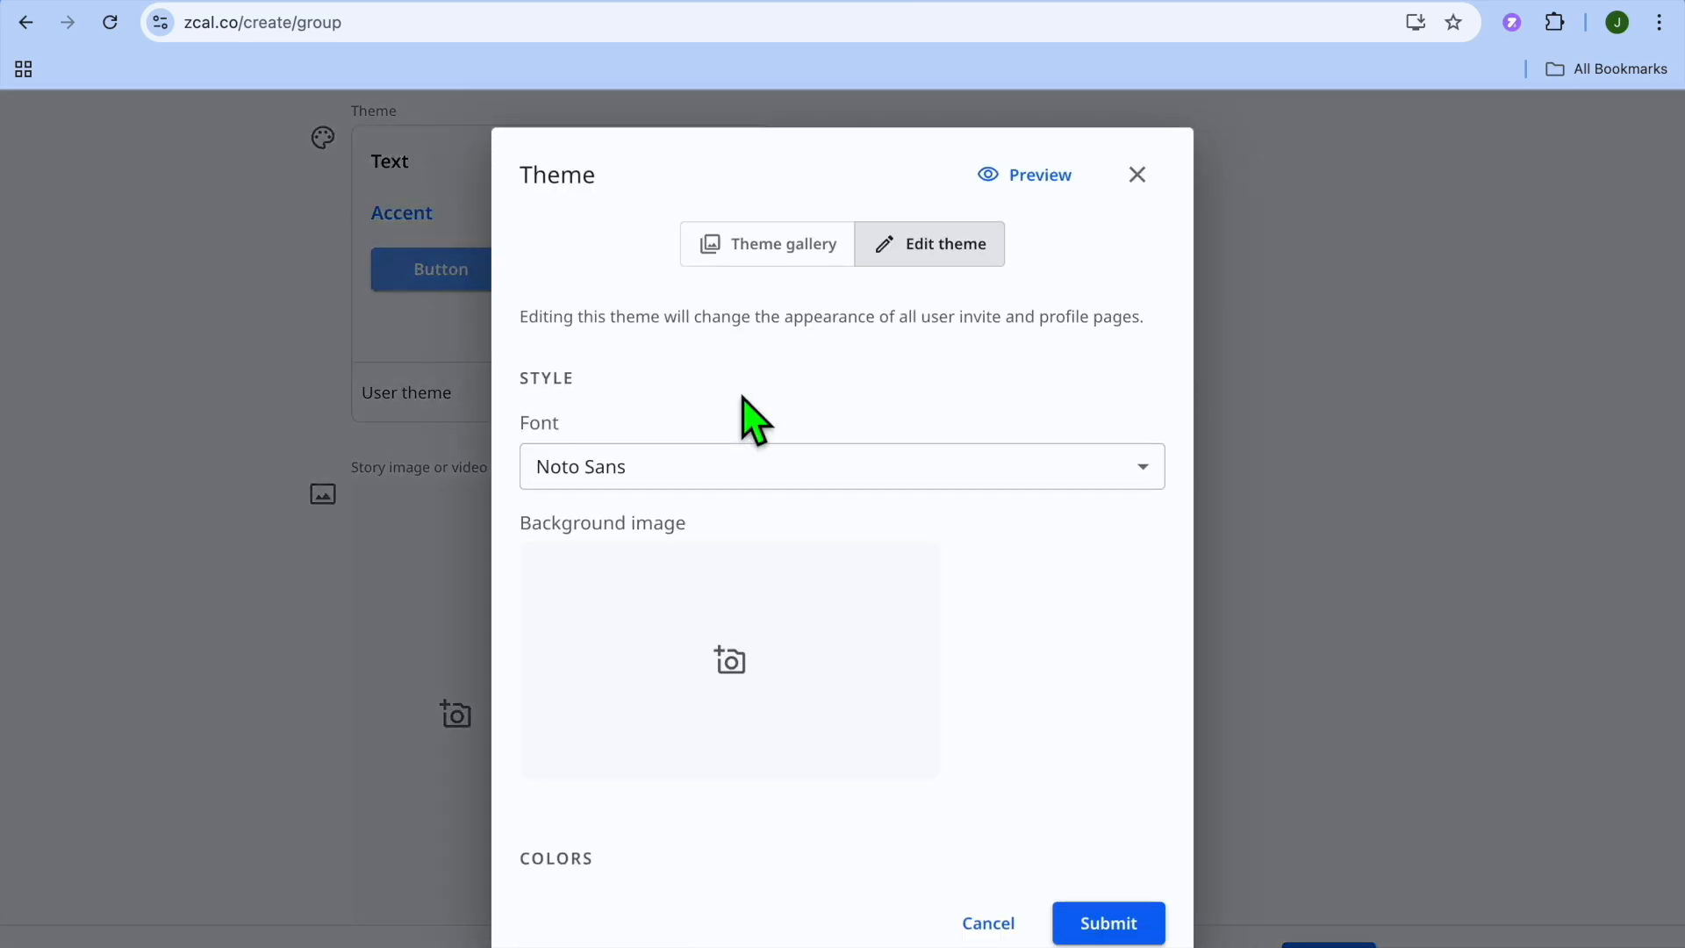
pyautogui.click(903, 457)
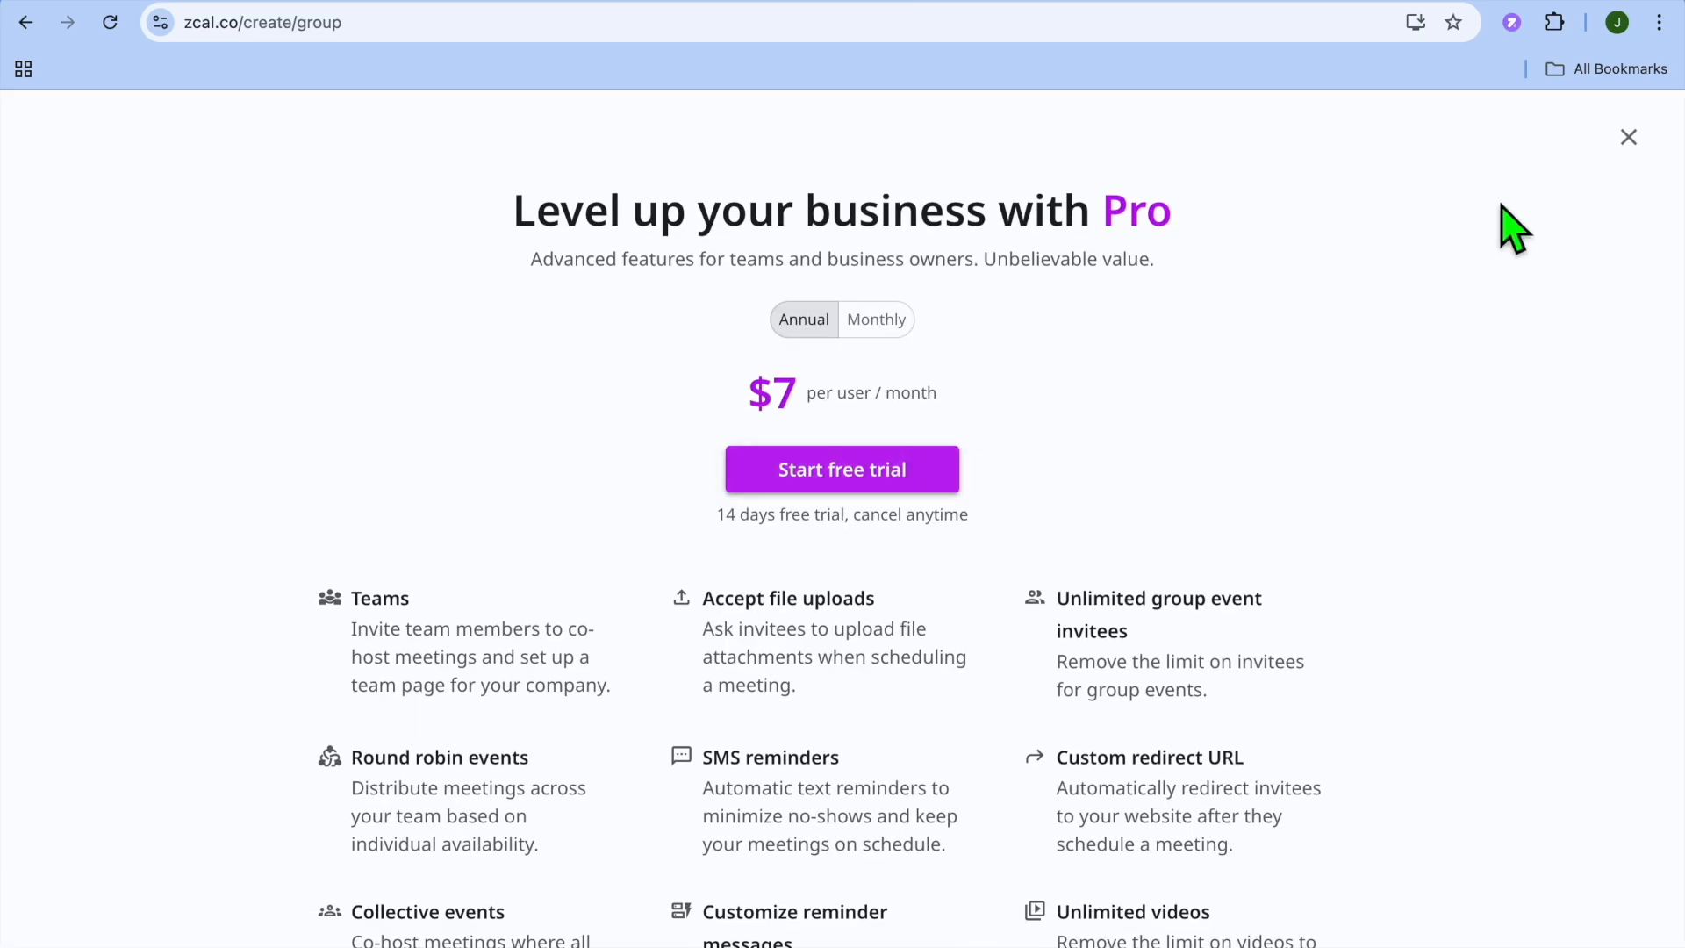
pyautogui.click(1628, 141)
# Set the theme's background image to the blue-to-orange sky gradient photo from Unsplash.
pyautogui.scroll(-3, 932, 531)
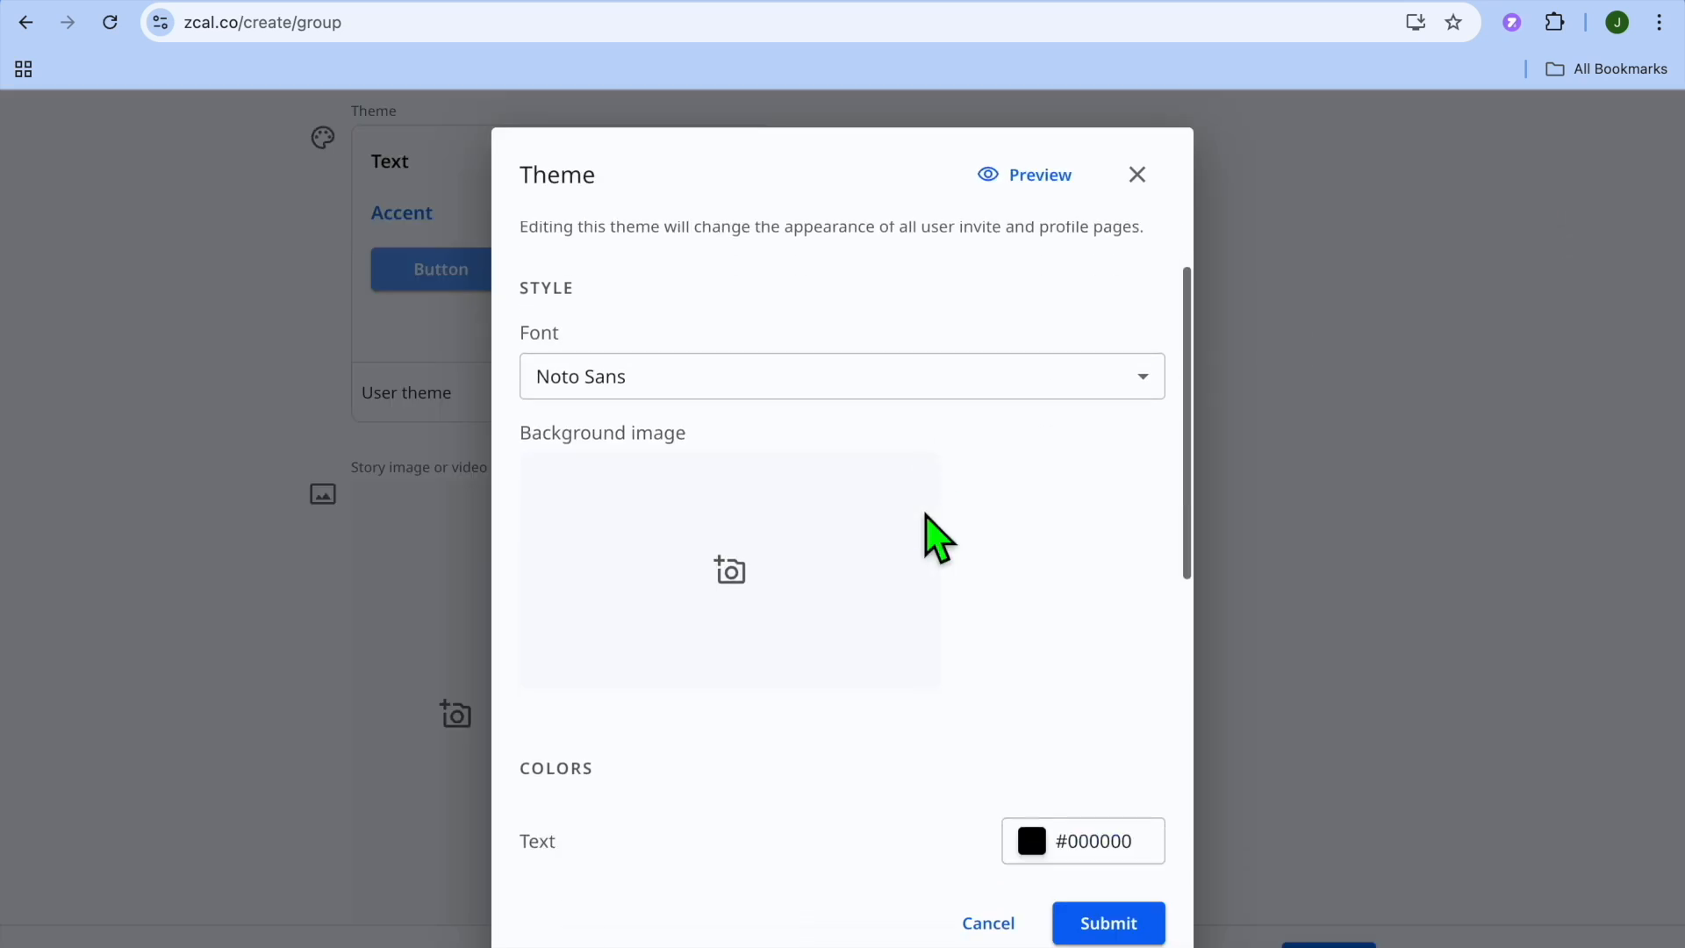
pyautogui.click(742, 405)
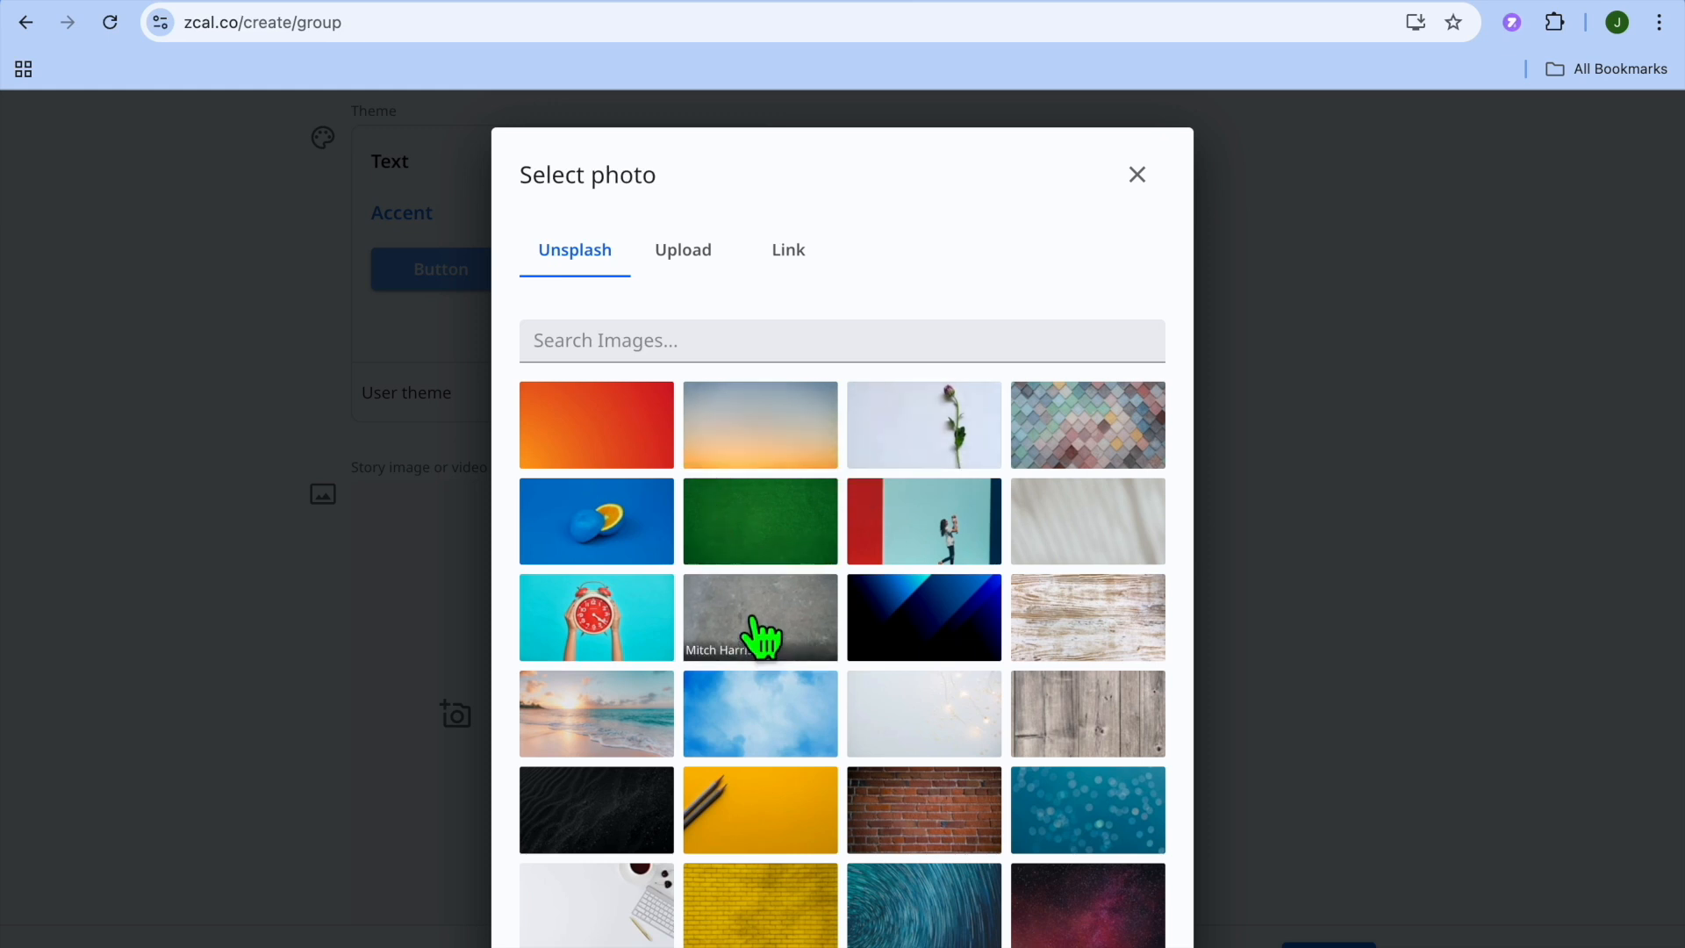
pyautogui.click(765, 430)
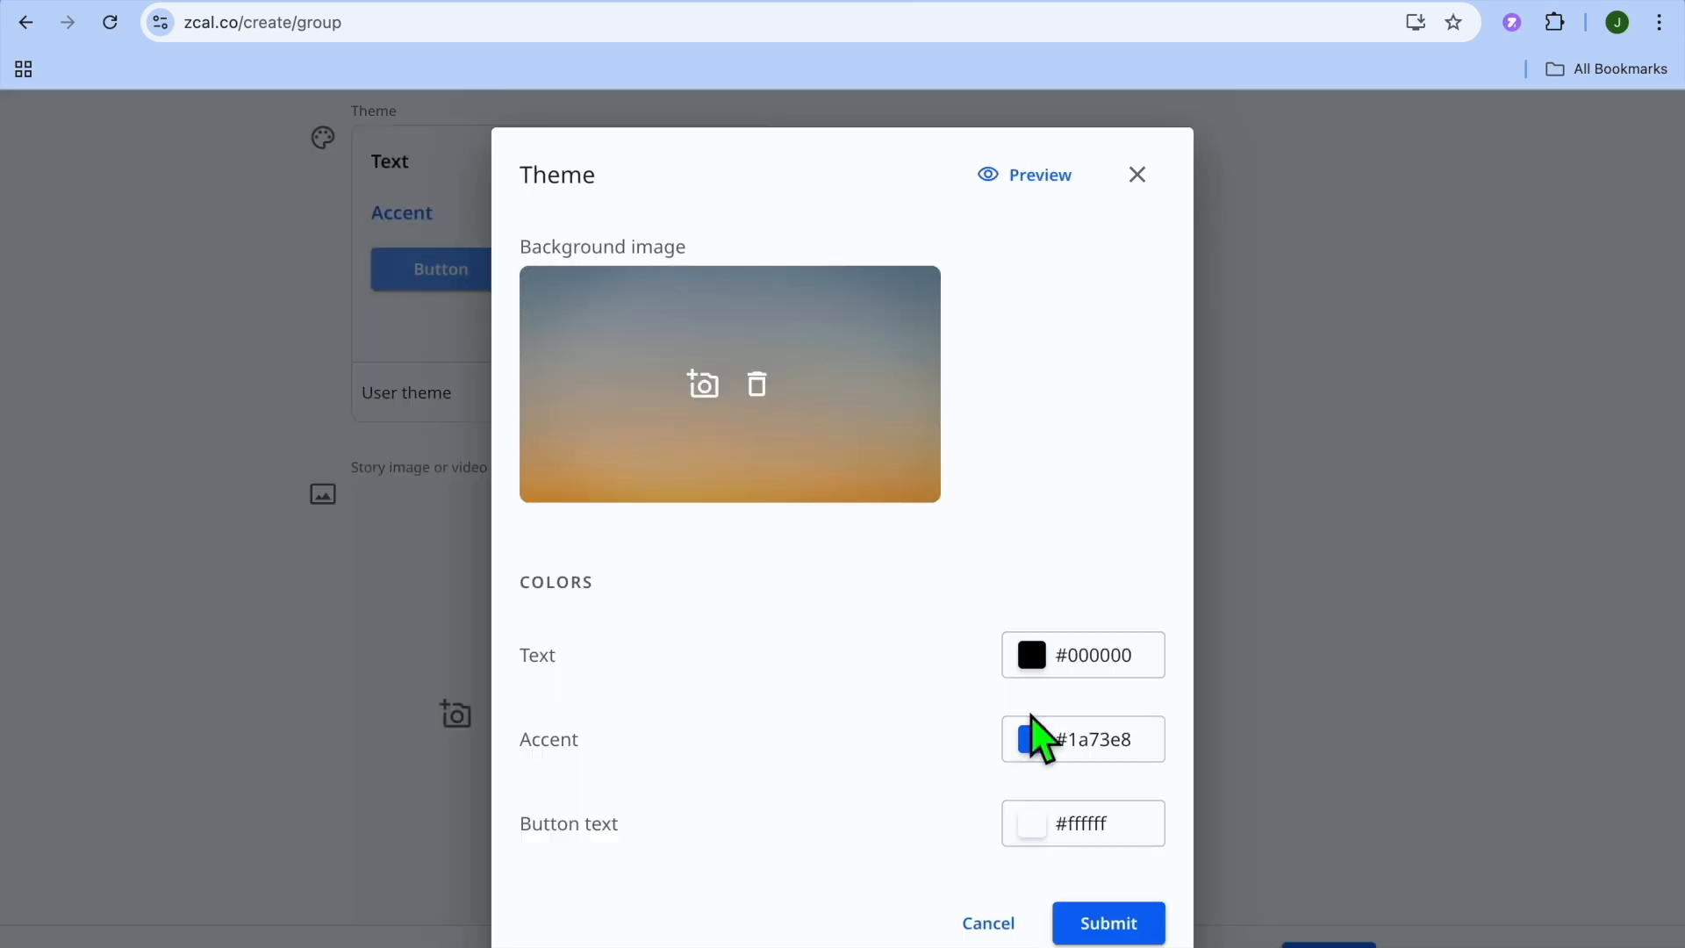
# Check the theme's color settings, preview the invite with the edited theme, and save the theme changes.
pyautogui.scroll(-4, 1035, 735)
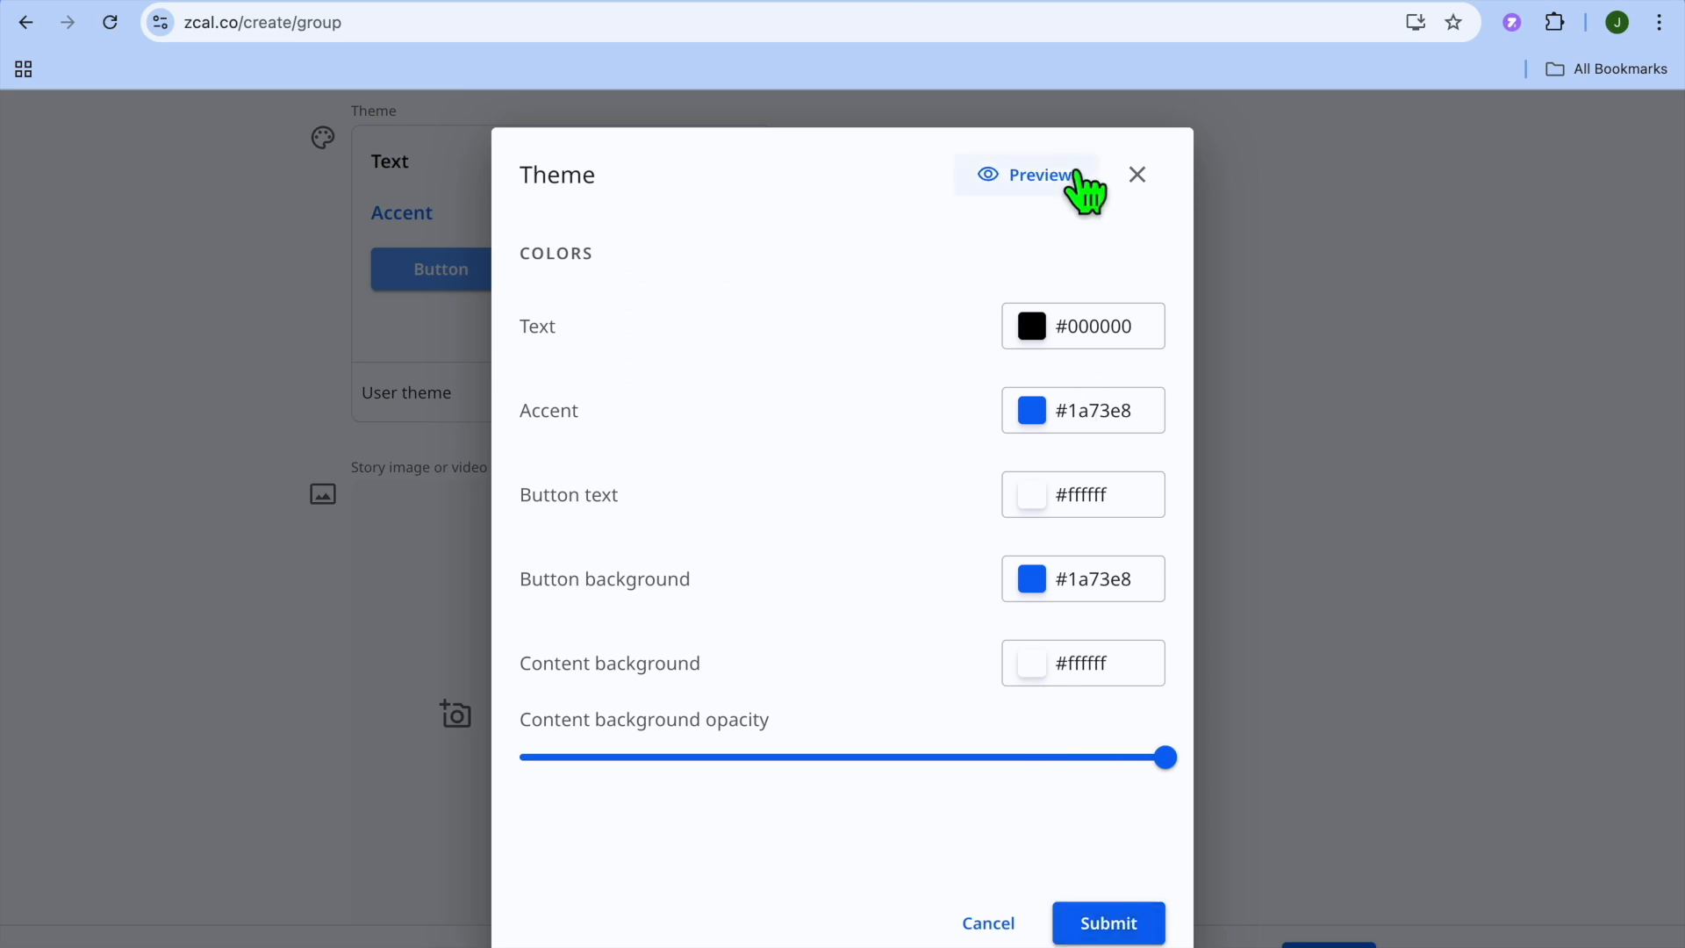
pyautogui.click(1034, 176)
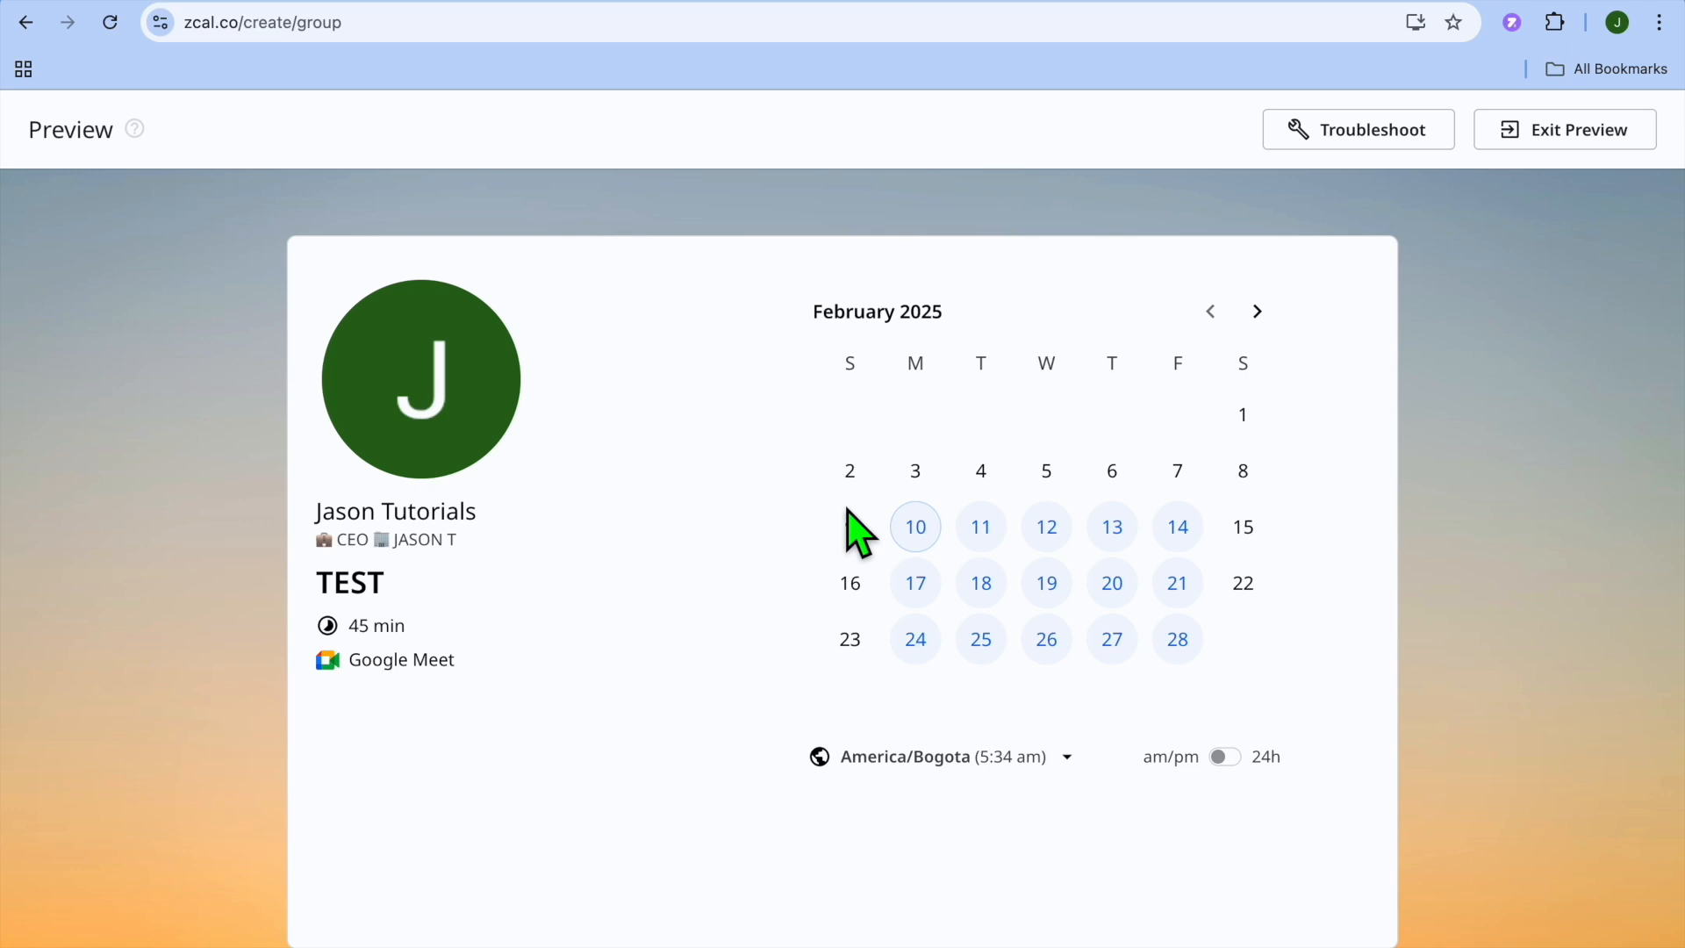
pyautogui.scroll(-2, 858, 533)
pyautogui.scroll(2, 859, 533)
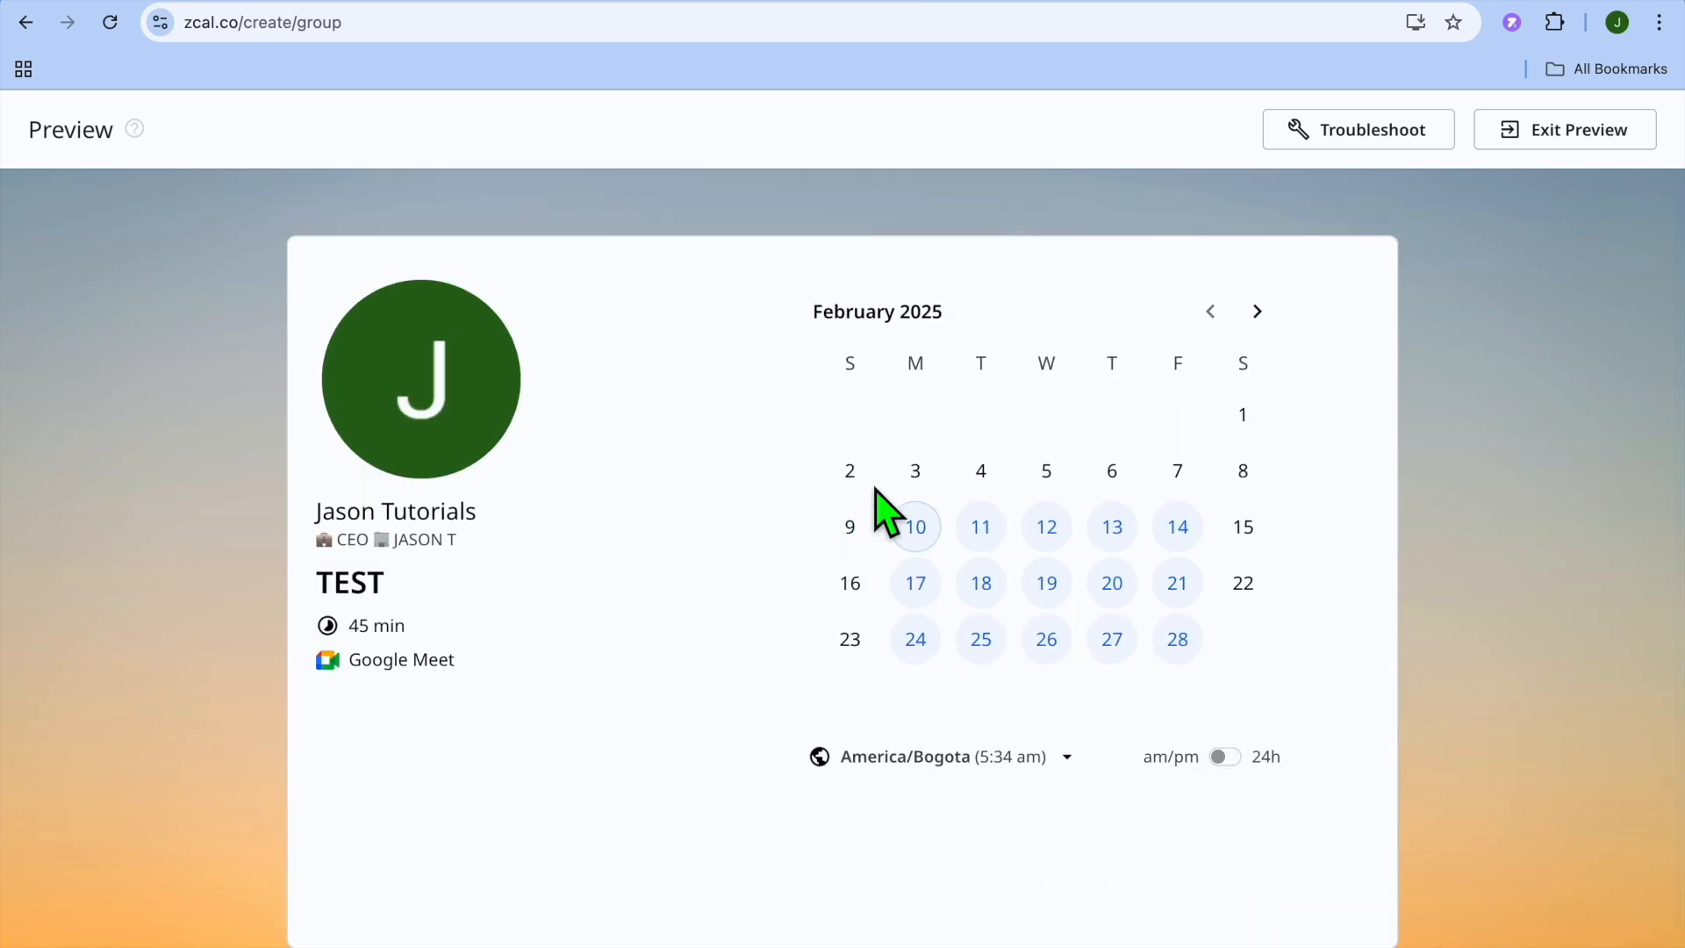
pyautogui.click(1599, 143)
pyautogui.click(1115, 926)
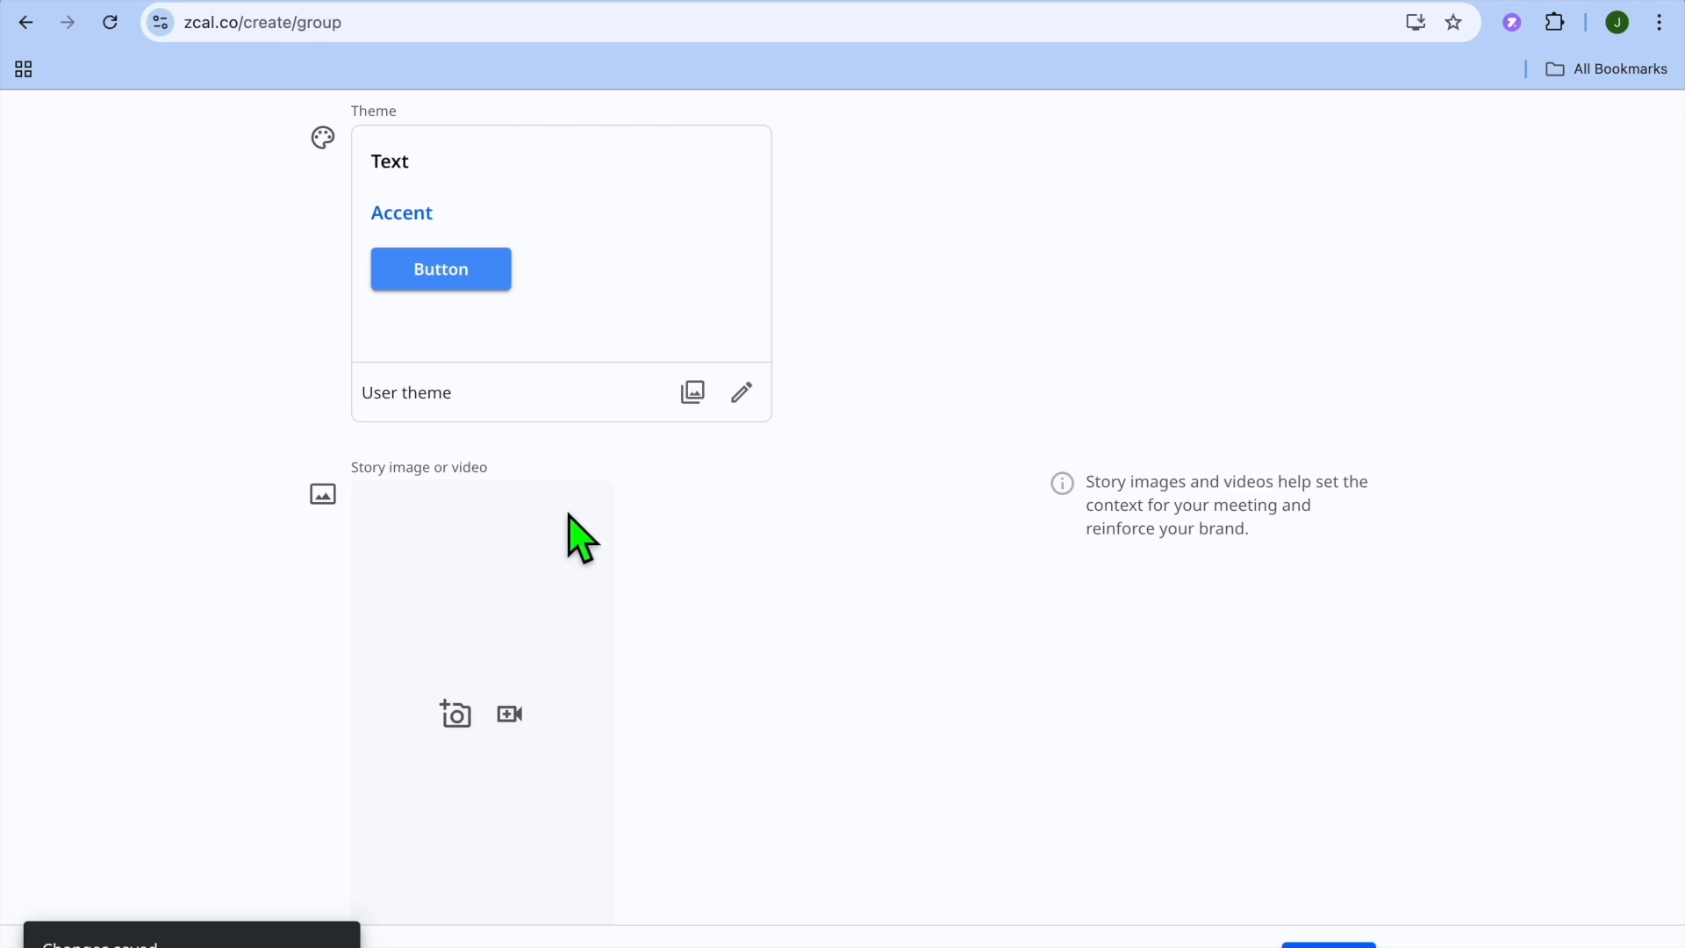
# Continue to the available times, keep the 30-minute increment and saved availability, and proceed to the invite options.
pyautogui.scroll(-2, 565, 526)
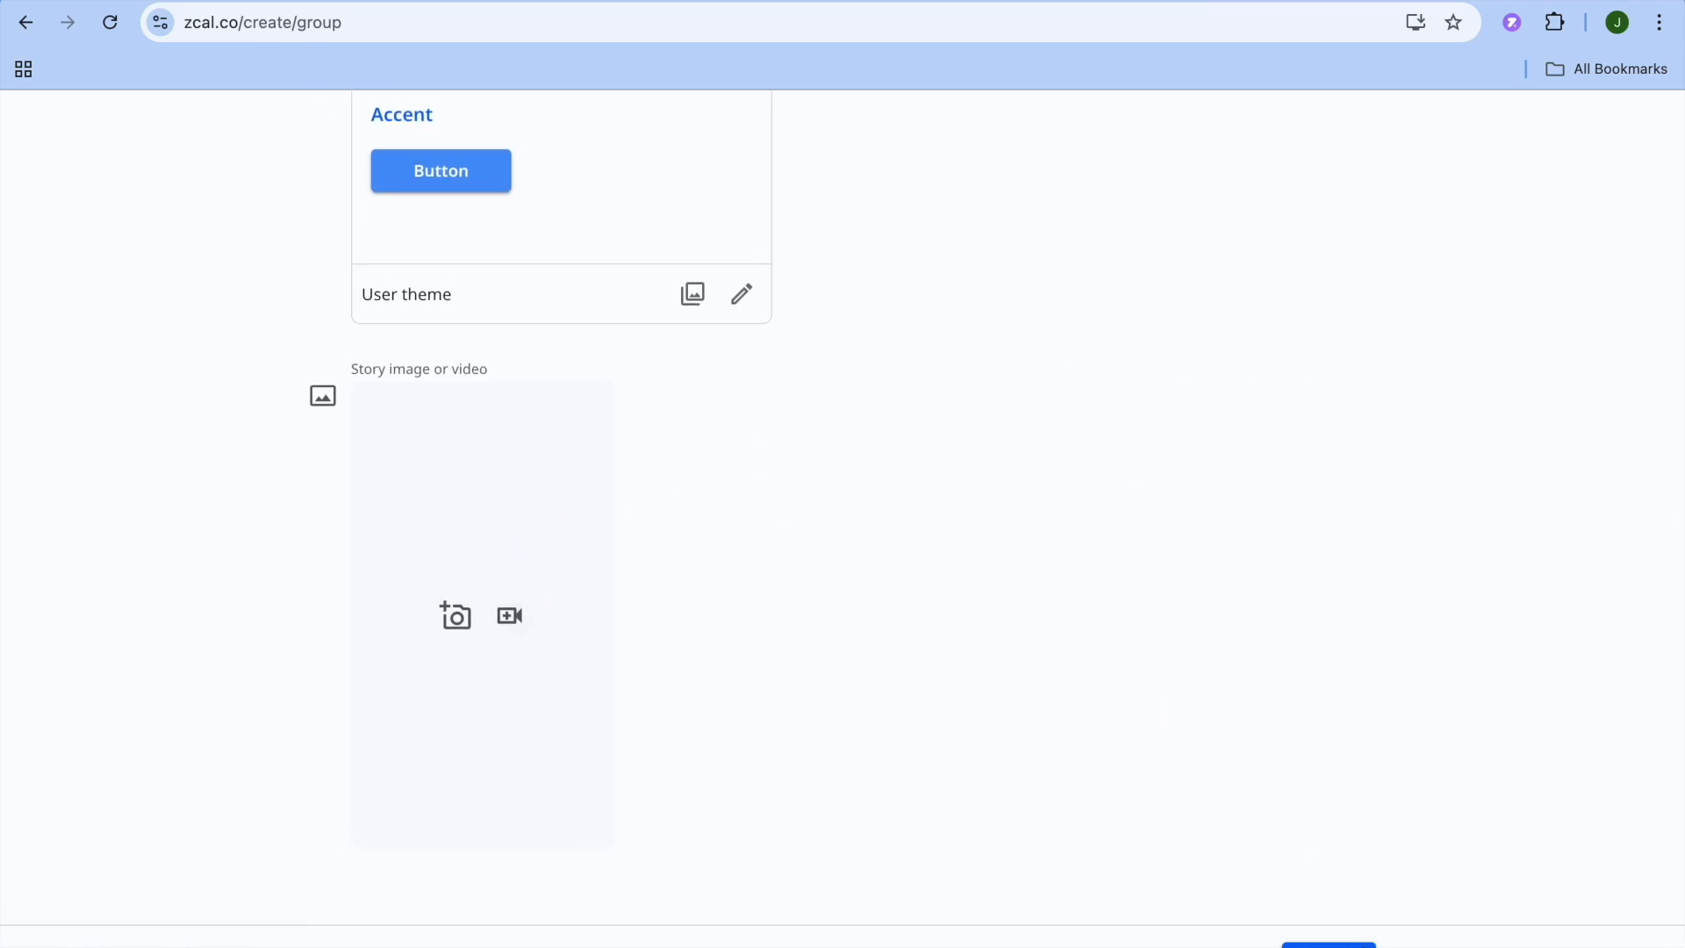
pyautogui.click(1342, 945)
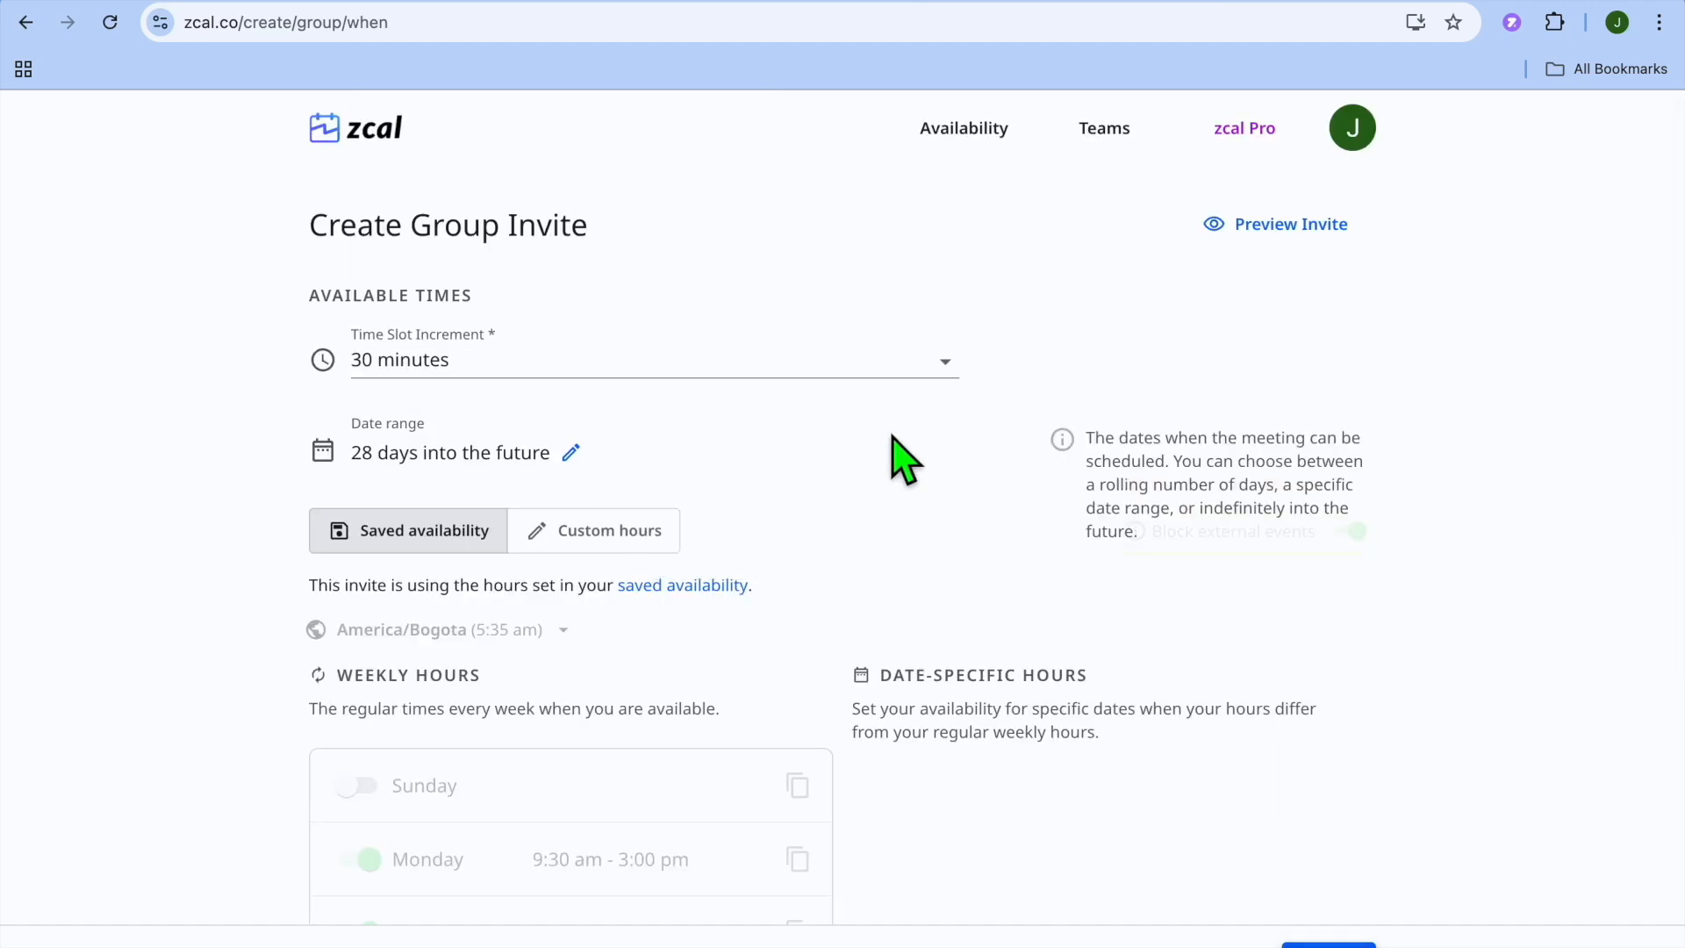
pyautogui.scroll(-3, 897, 456)
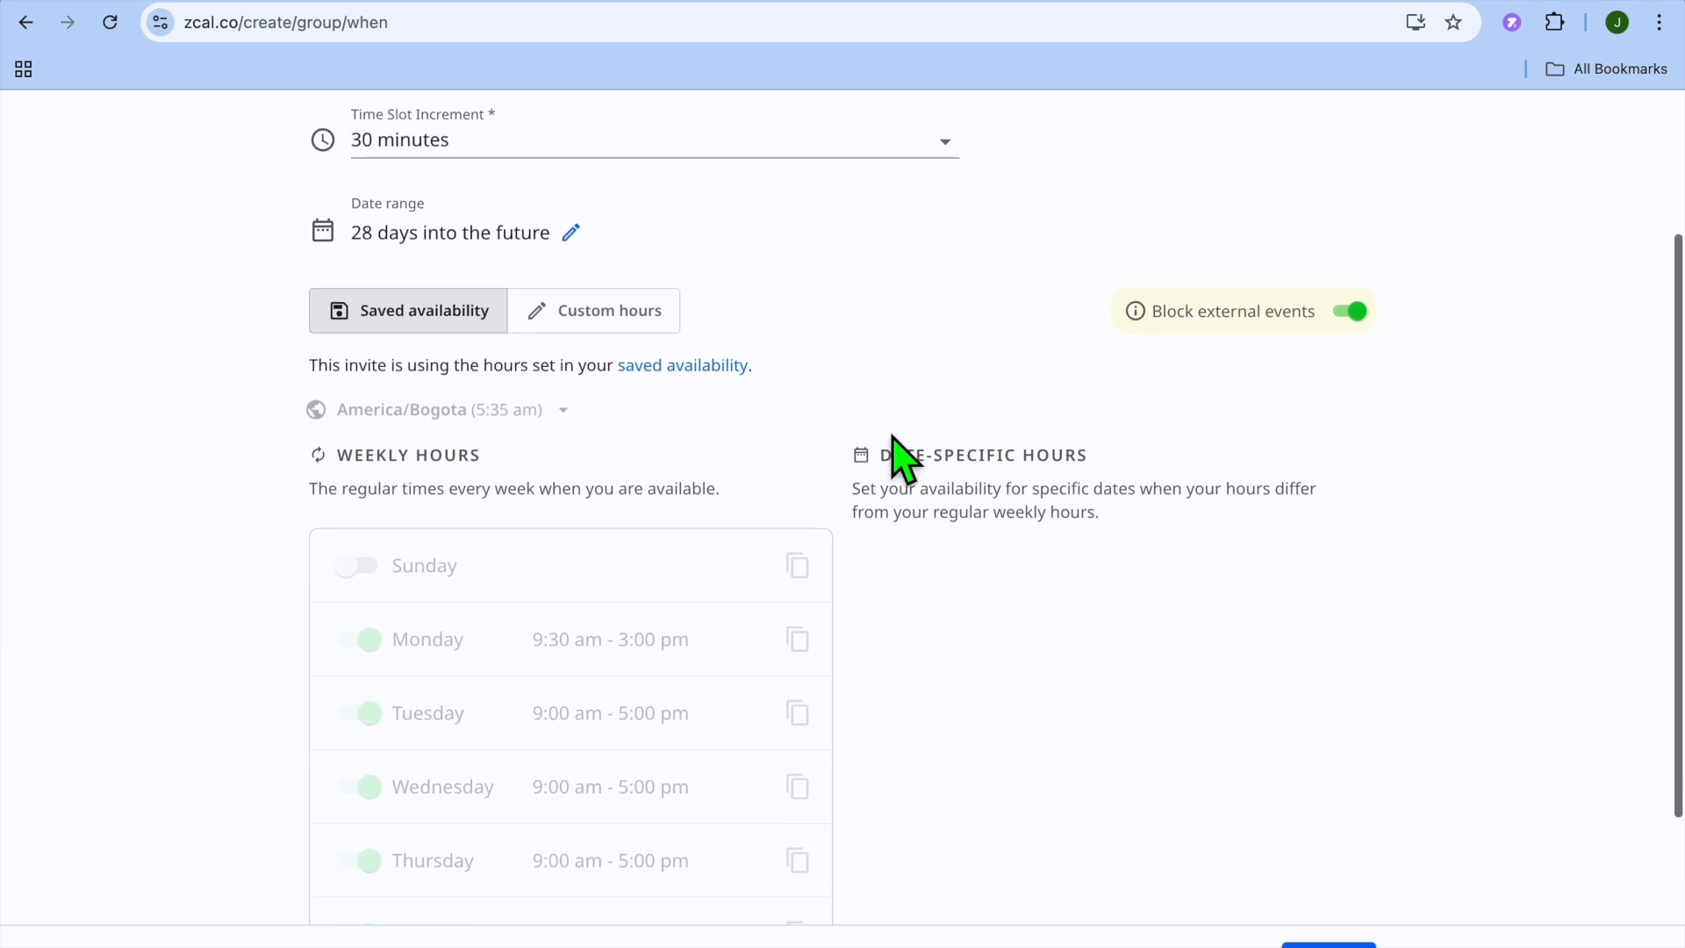
pyautogui.scroll(-2, 893, 436)
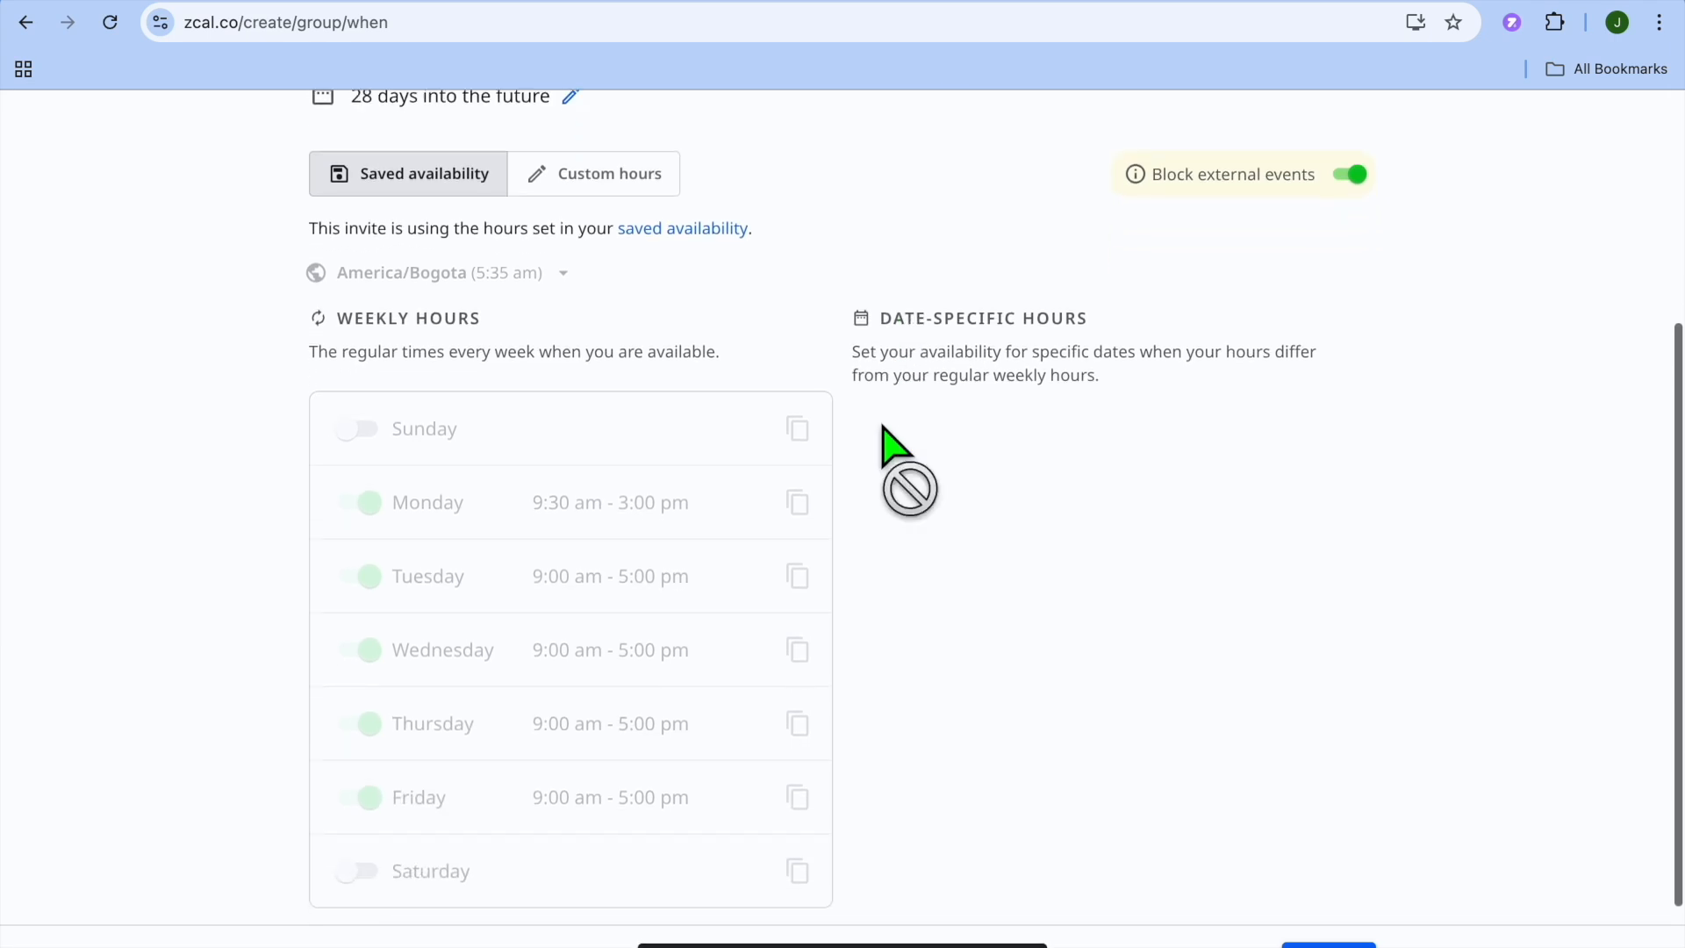
pyautogui.scroll(-2, 790, 444)
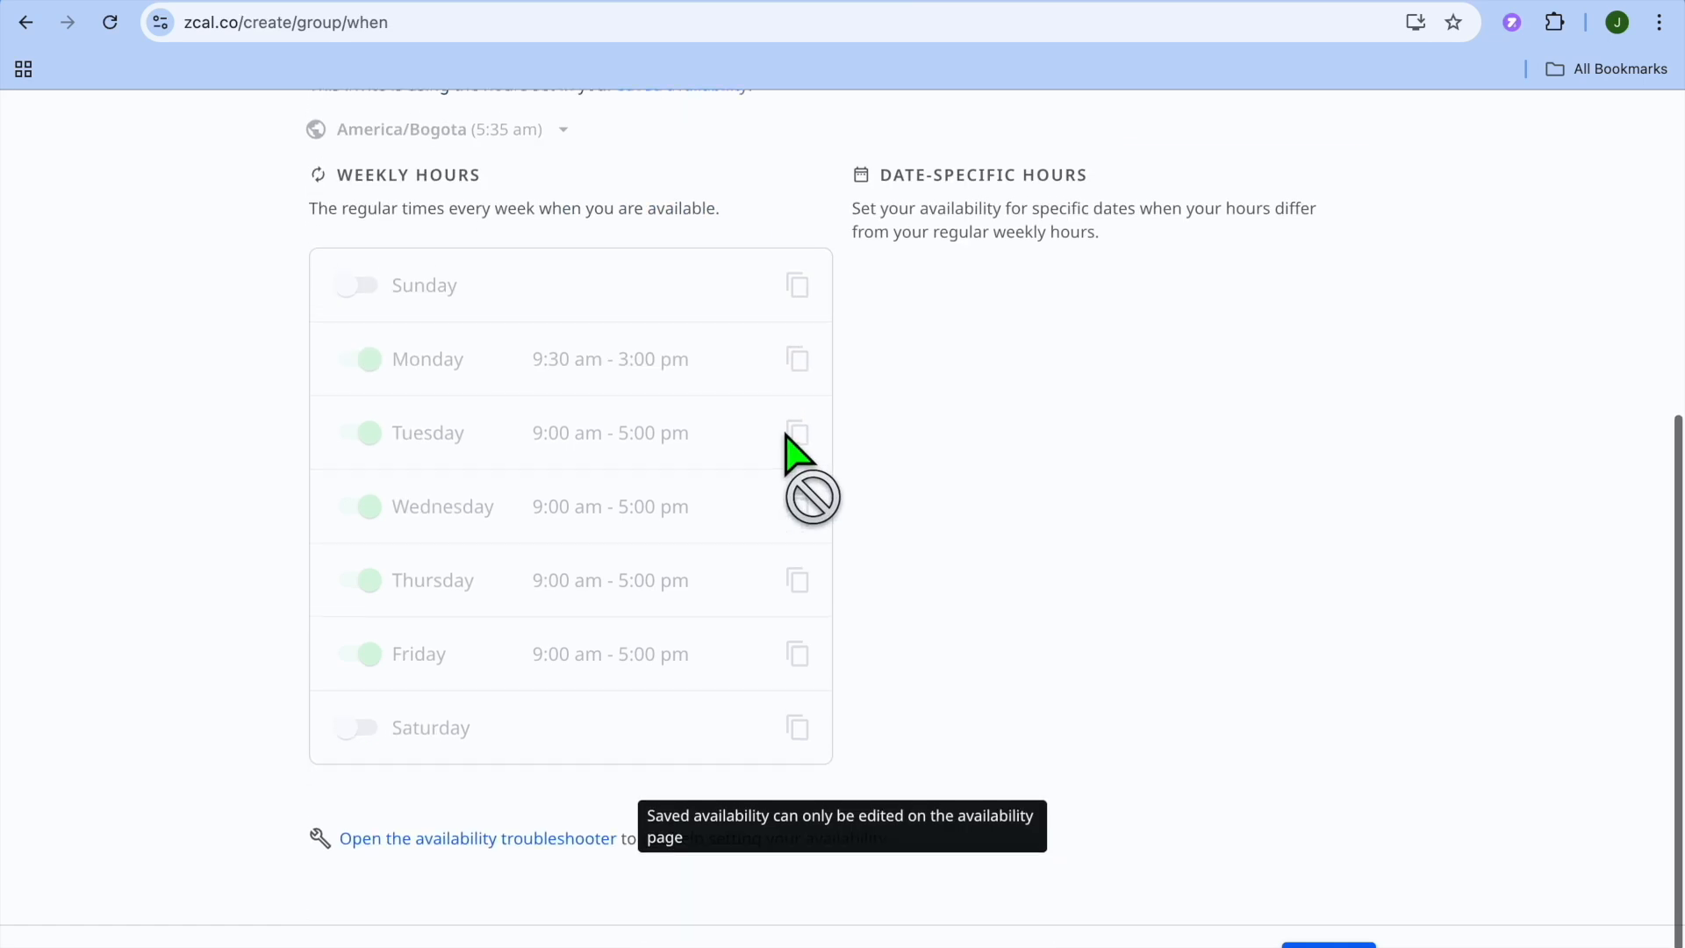
pyautogui.scroll(4, 739, 579)
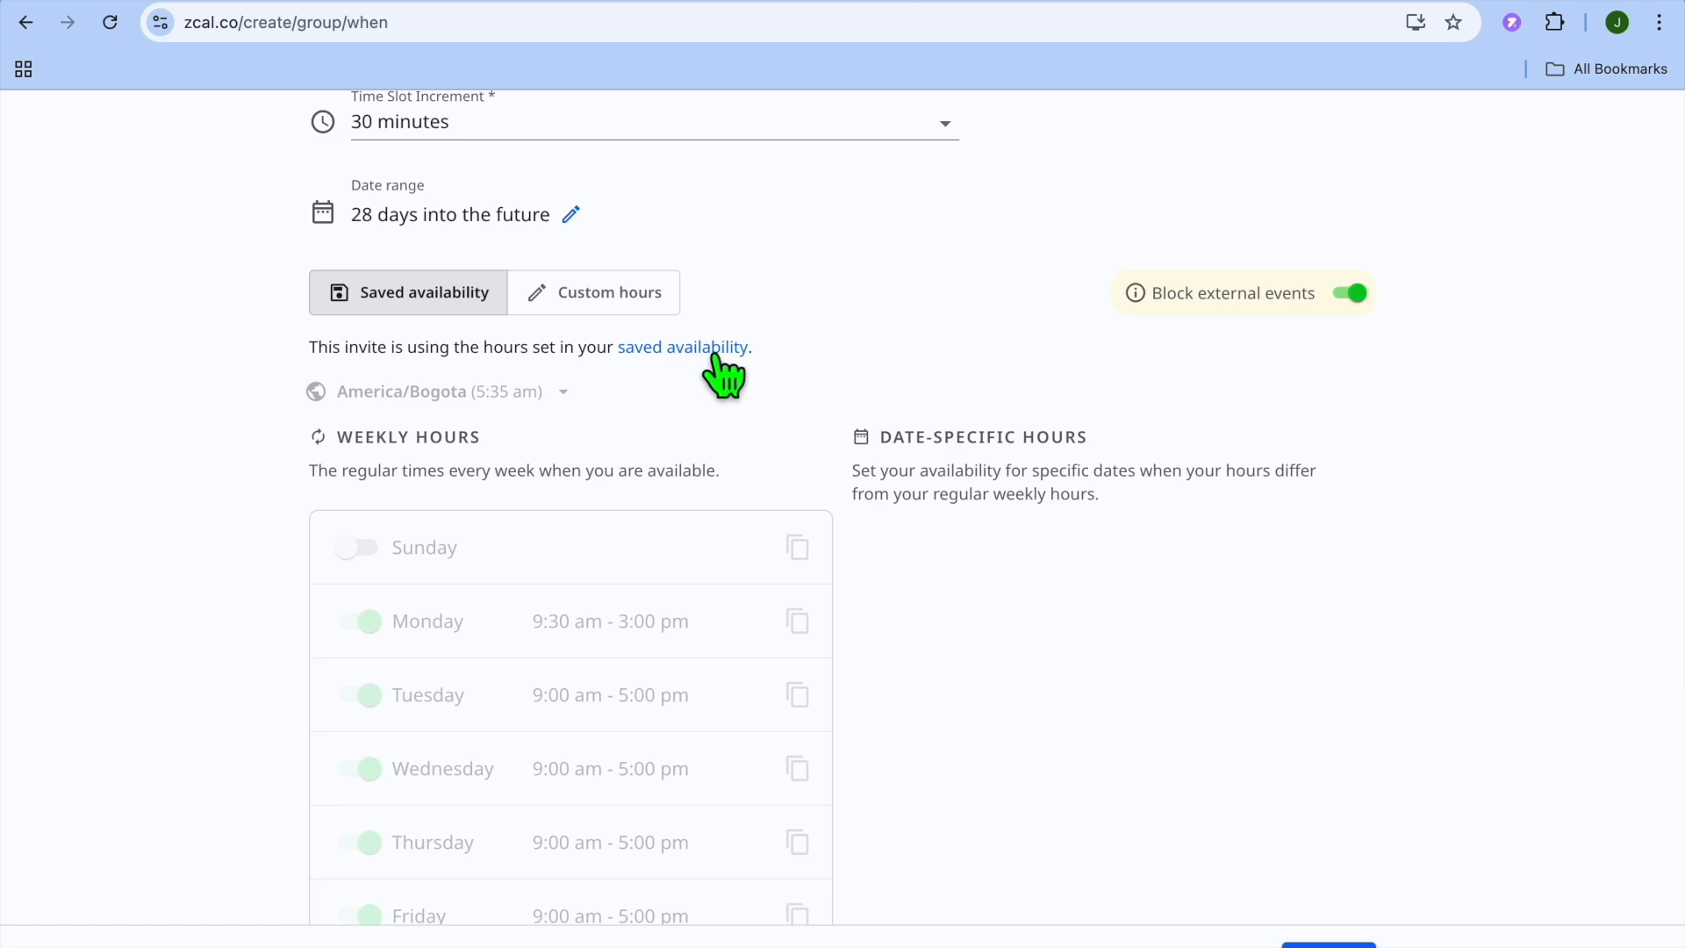
pyautogui.scroll(-3, 1107, 586)
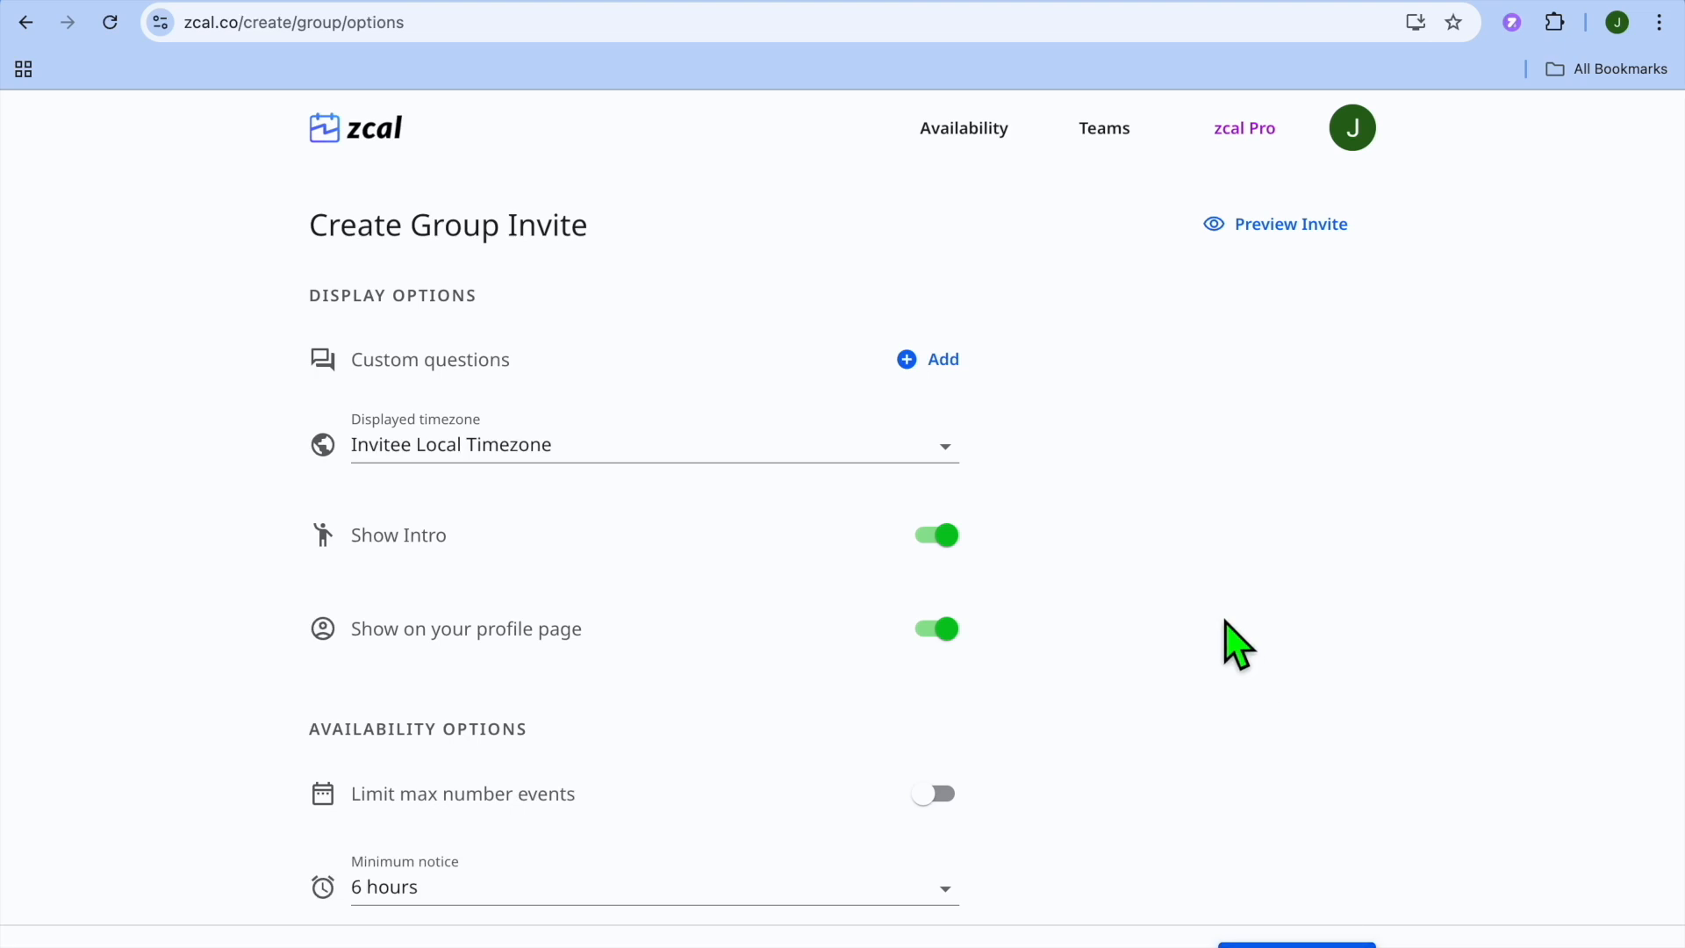
# Review the invite's display options and the custom question types, and close the custom questions without adding any.
pyautogui.scroll(-3, 1238, 645)
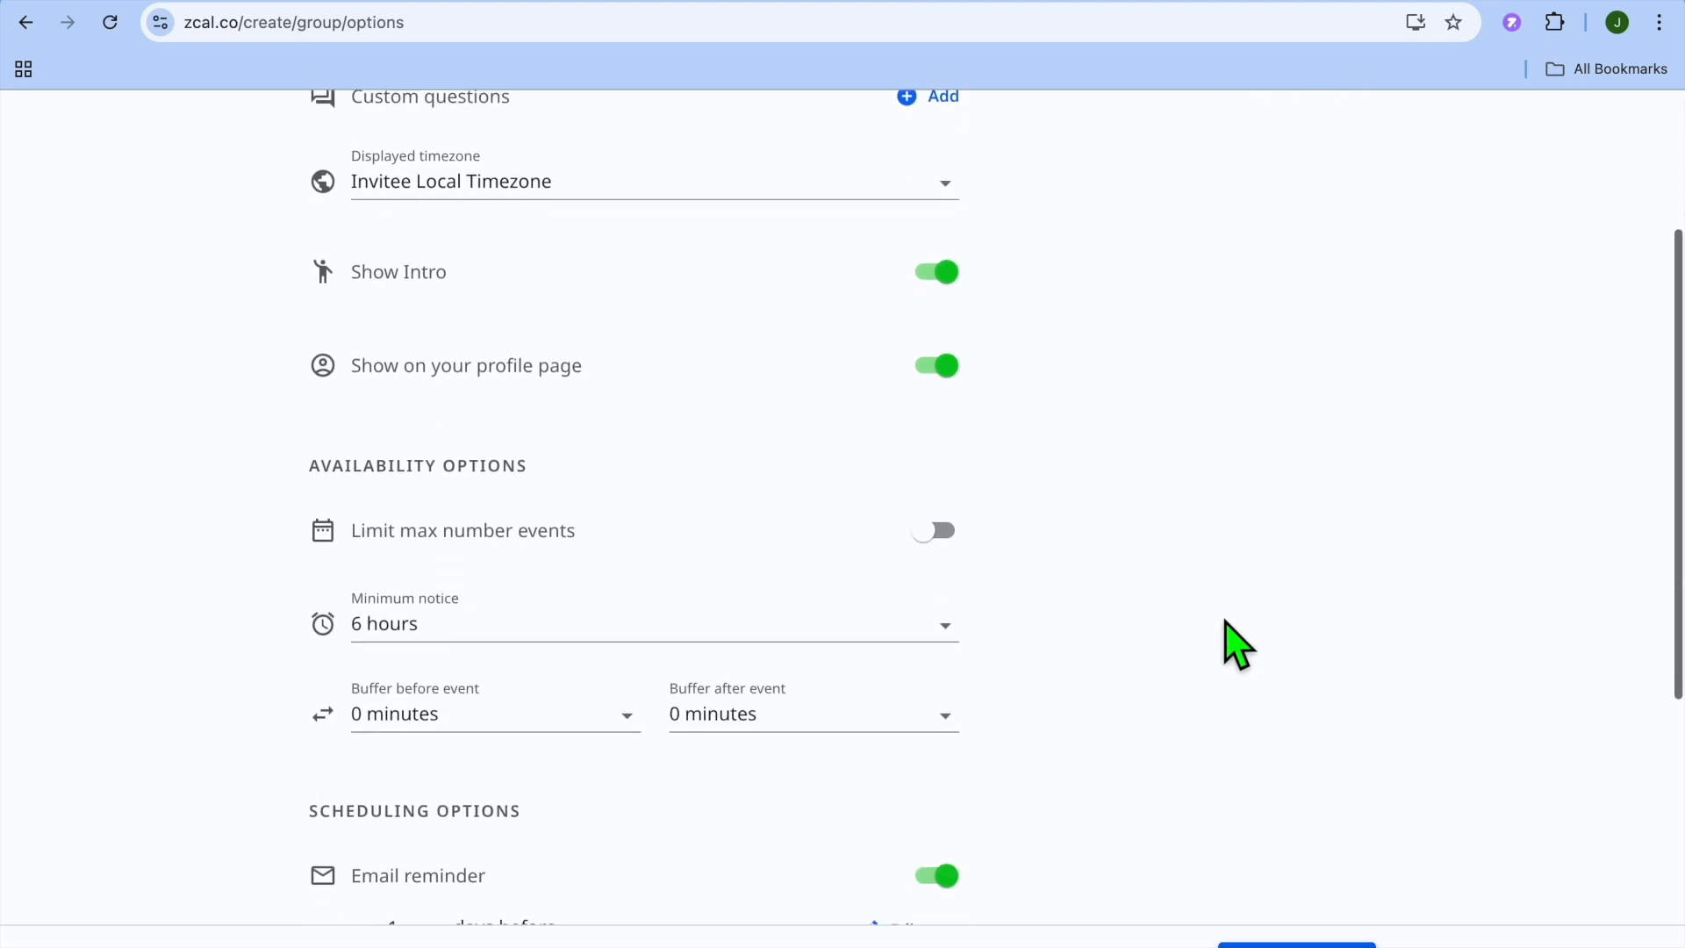
pyautogui.scroll(3, 1233, 642)
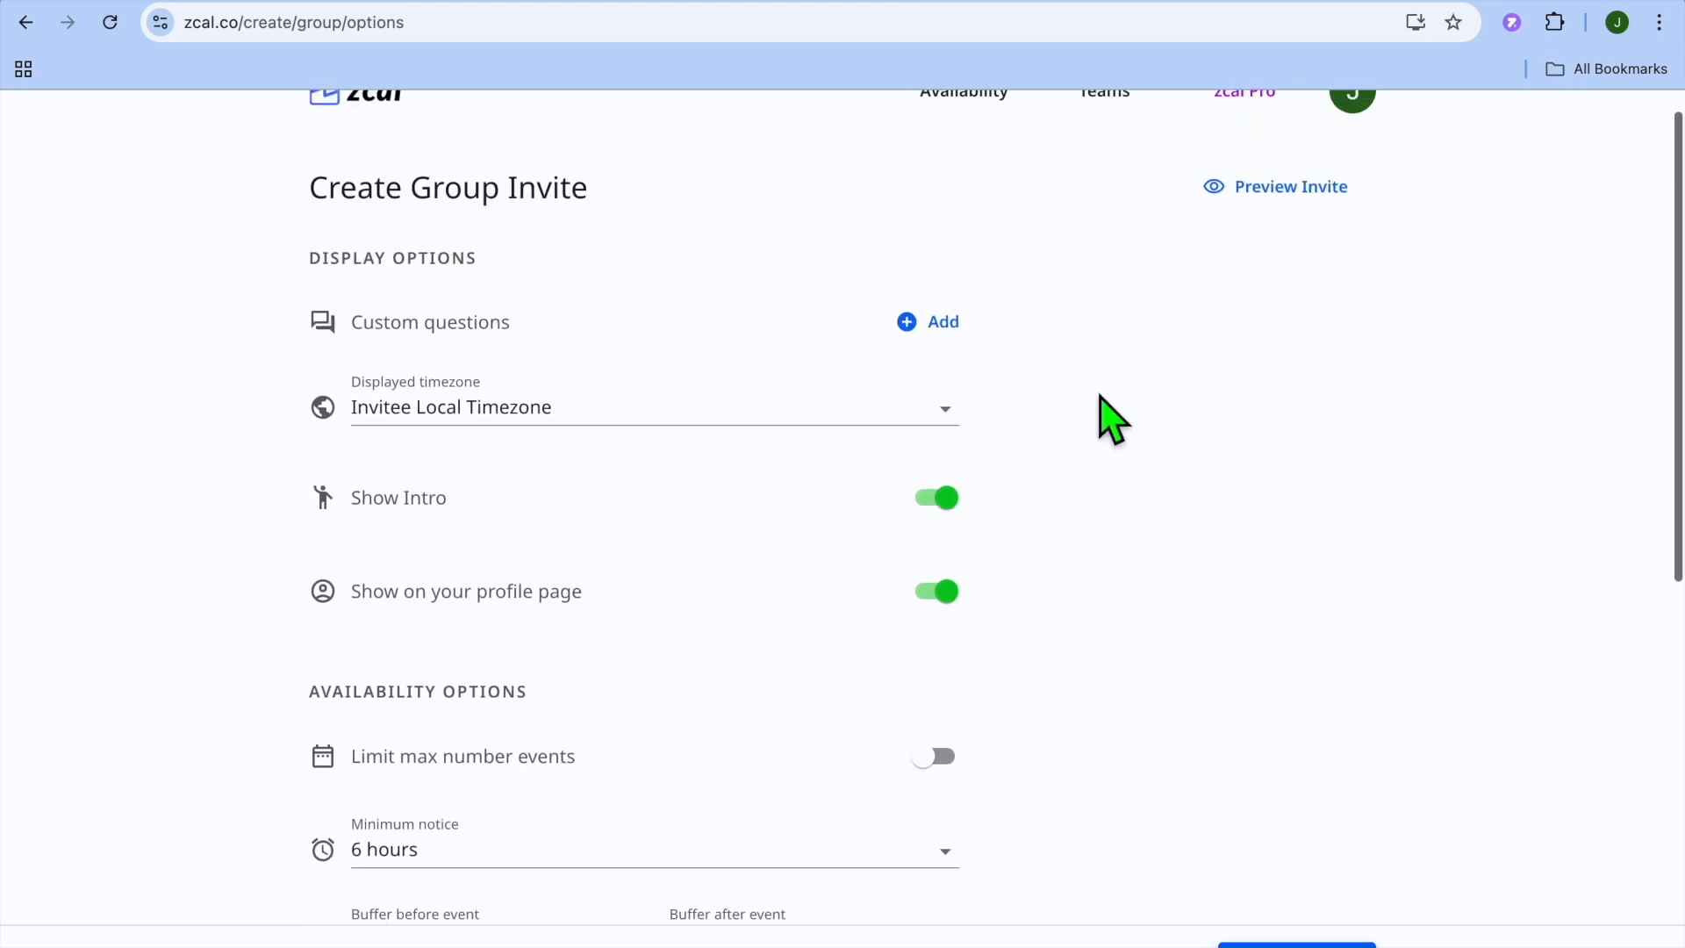
pyautogui.moveTo(768, 391)
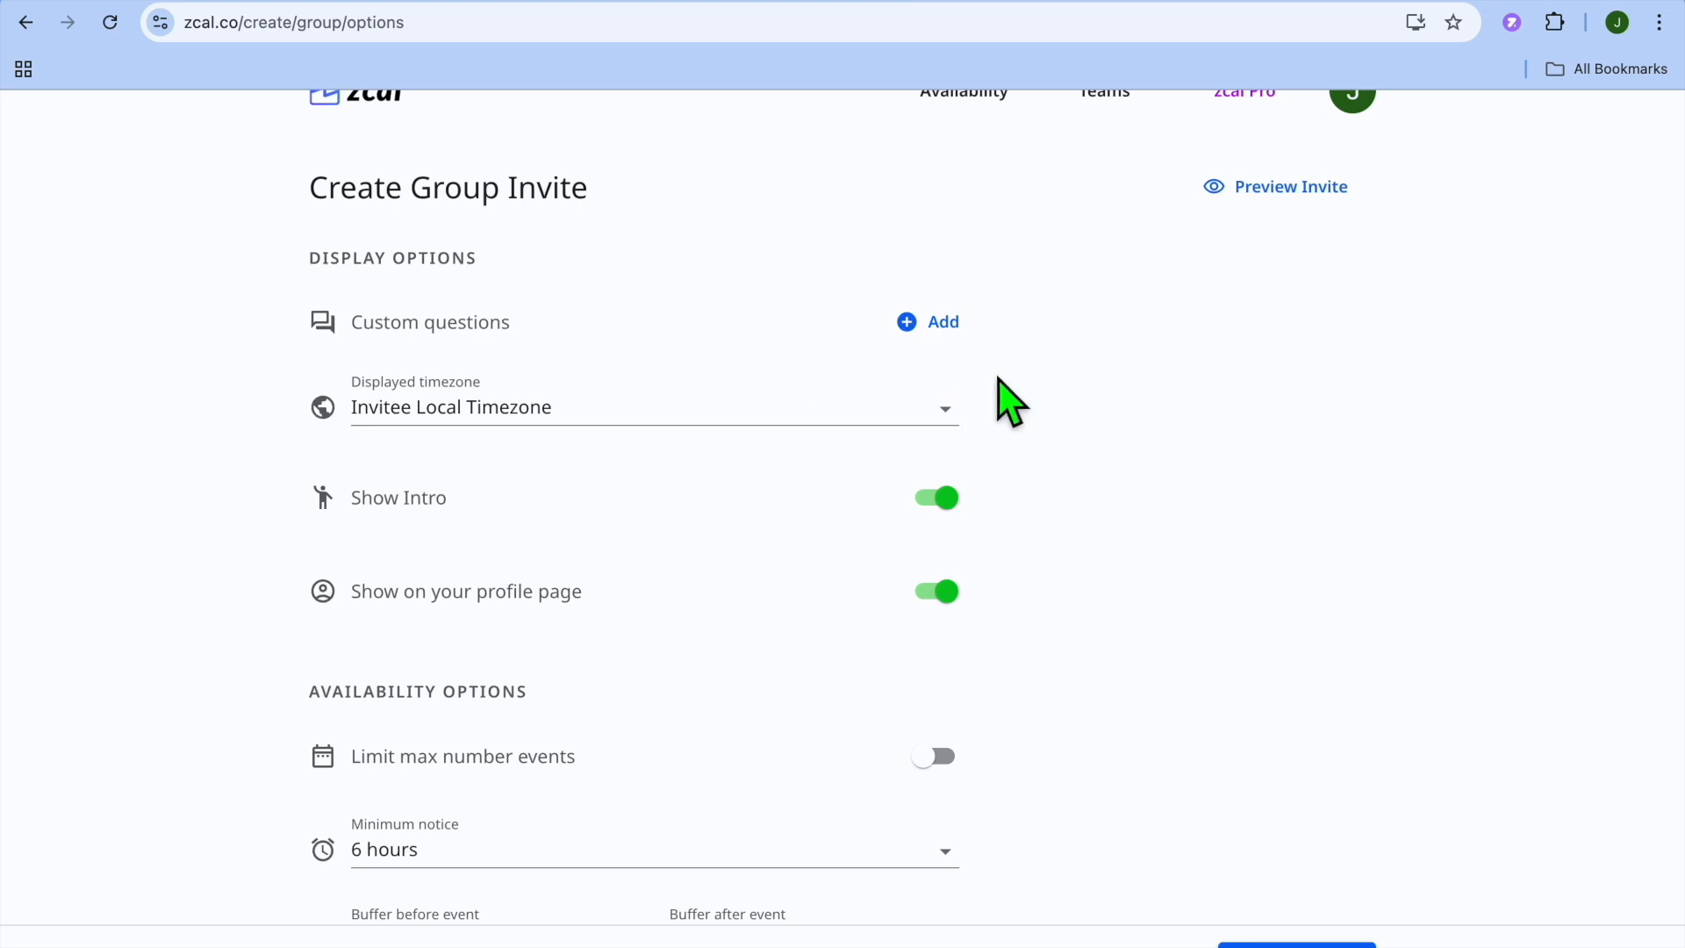
pyautogui.click(913, 334)
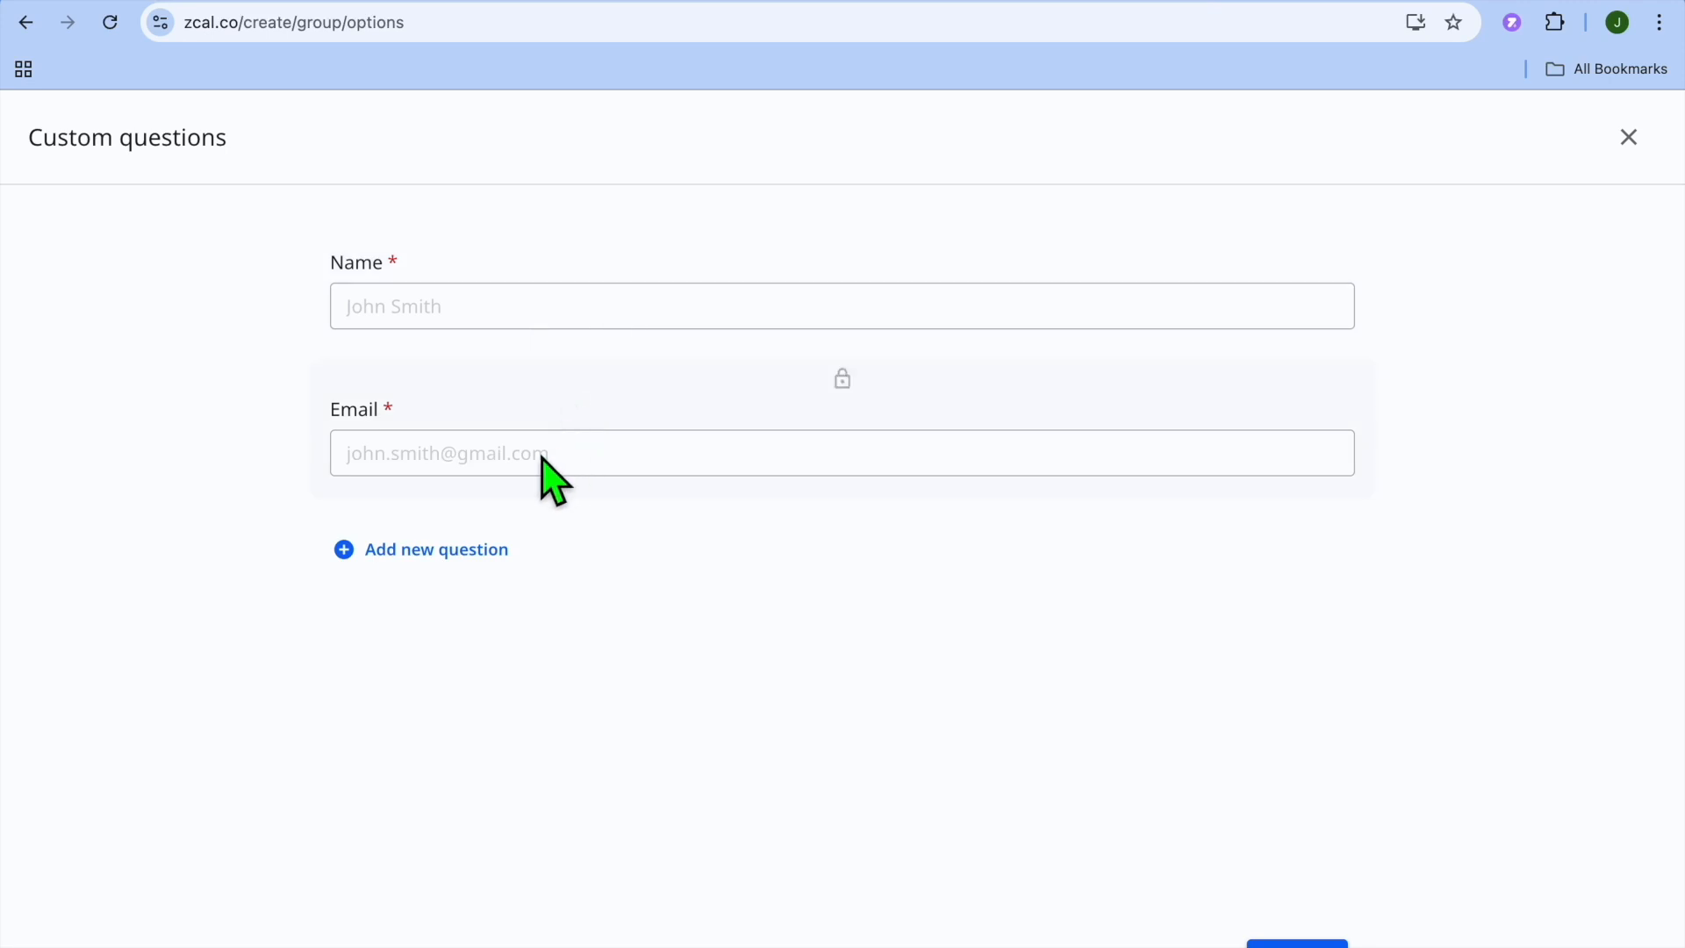
pyautogui.click(474, 561)
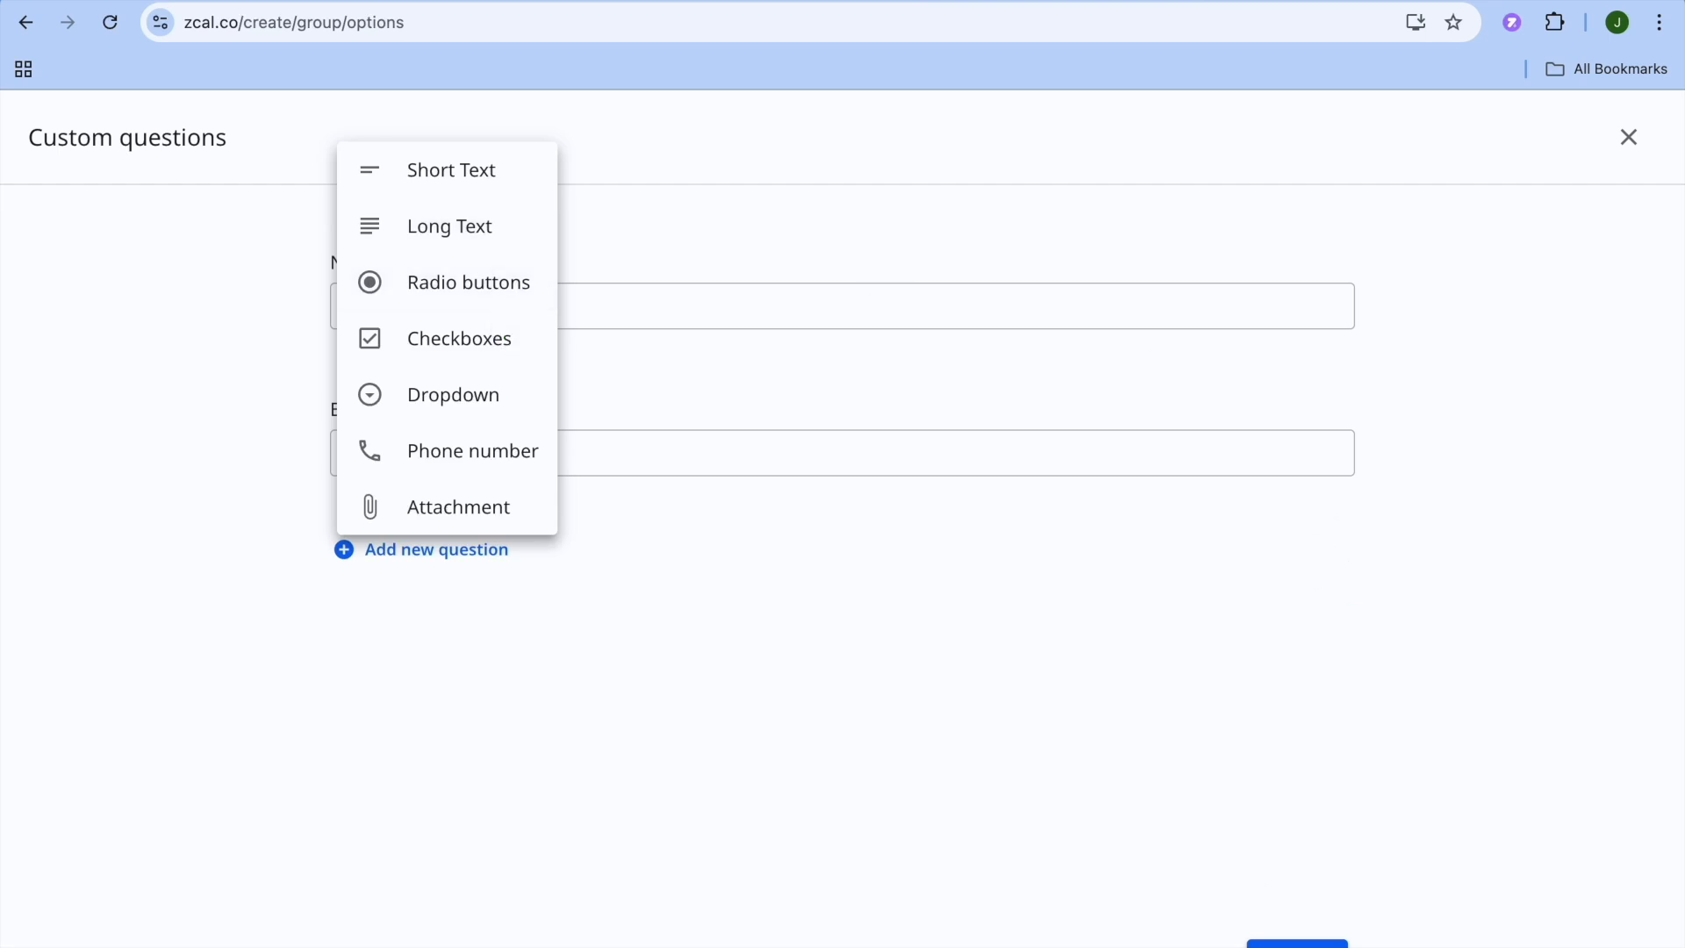
pyautogui.click(1174, 944)
pyautogui.click(1174, 944)
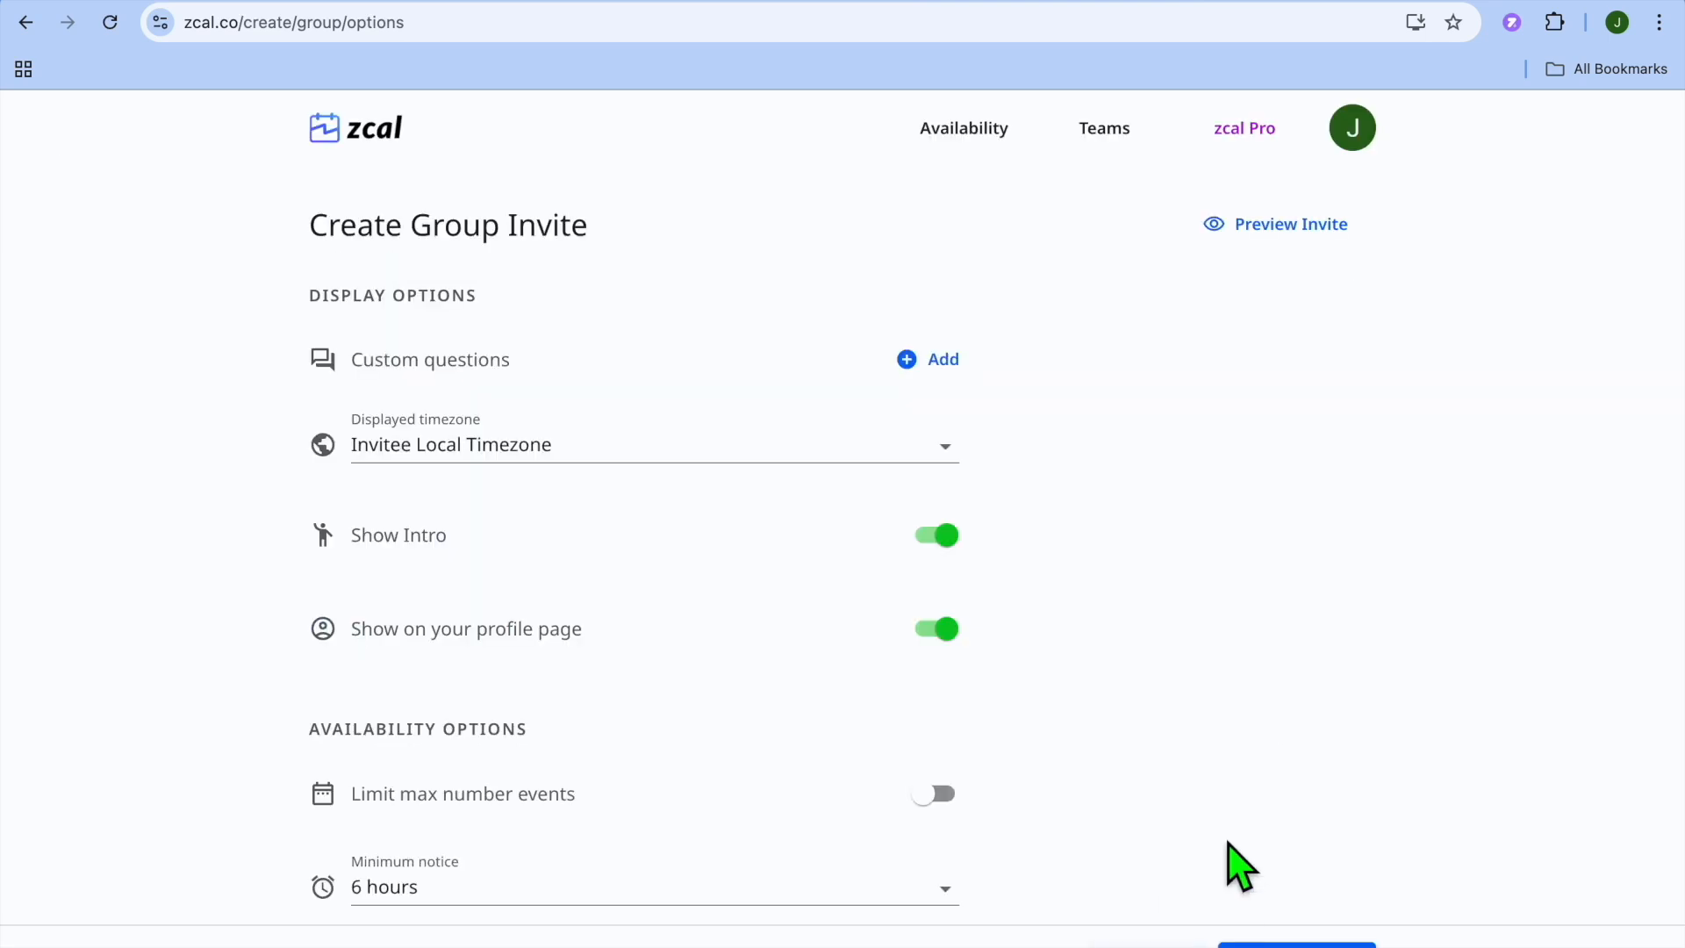
# Review the invite's availability and scheduling options, including minimum notice, buffers, reminders, booking redirect and custom write calendar.
pyautogui.scroll(-8, 1228, 762)
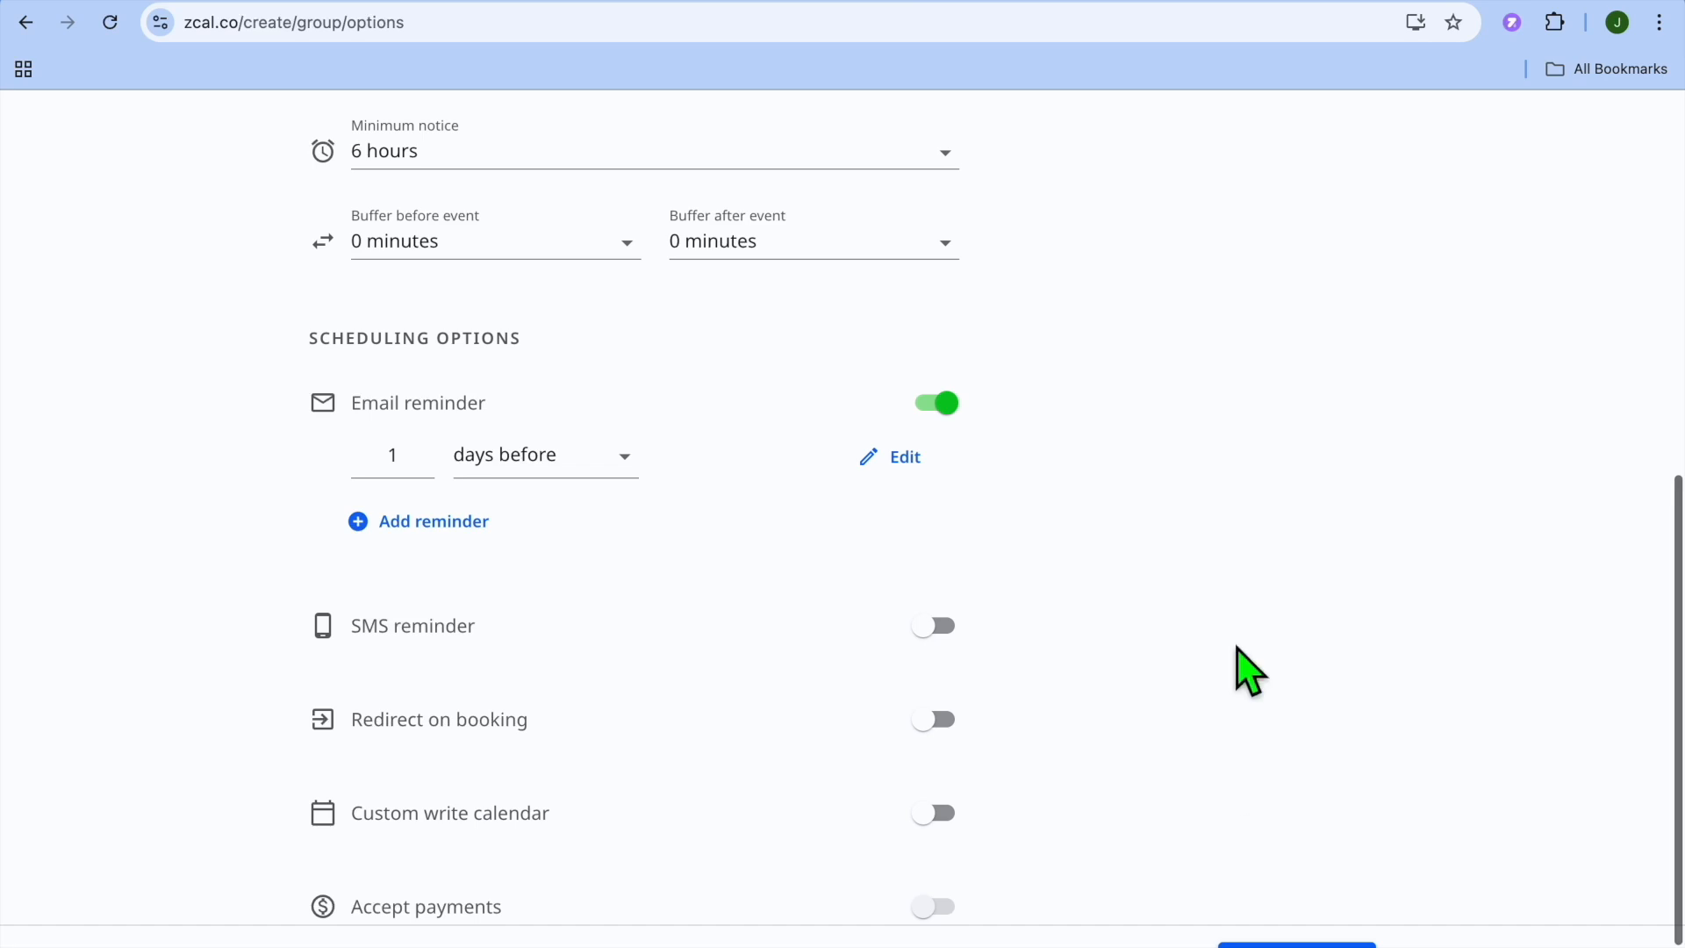
pyautogui.scroll(3, 1239, 500)
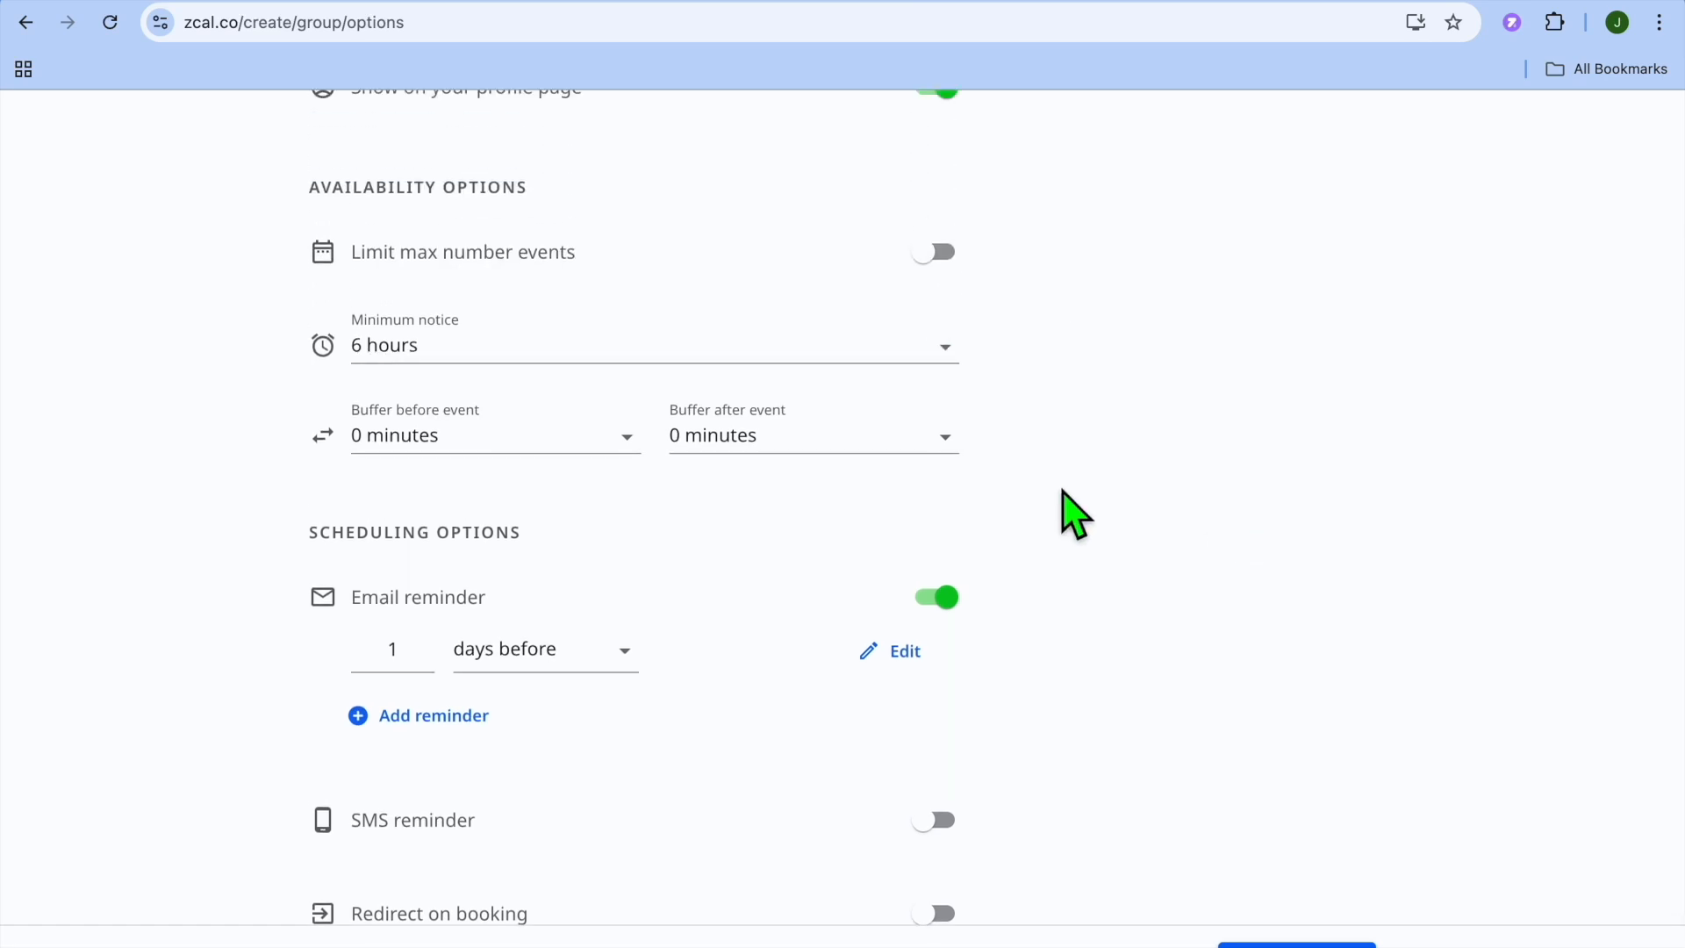
pyautogui.scroll(-3, 1064, 505)
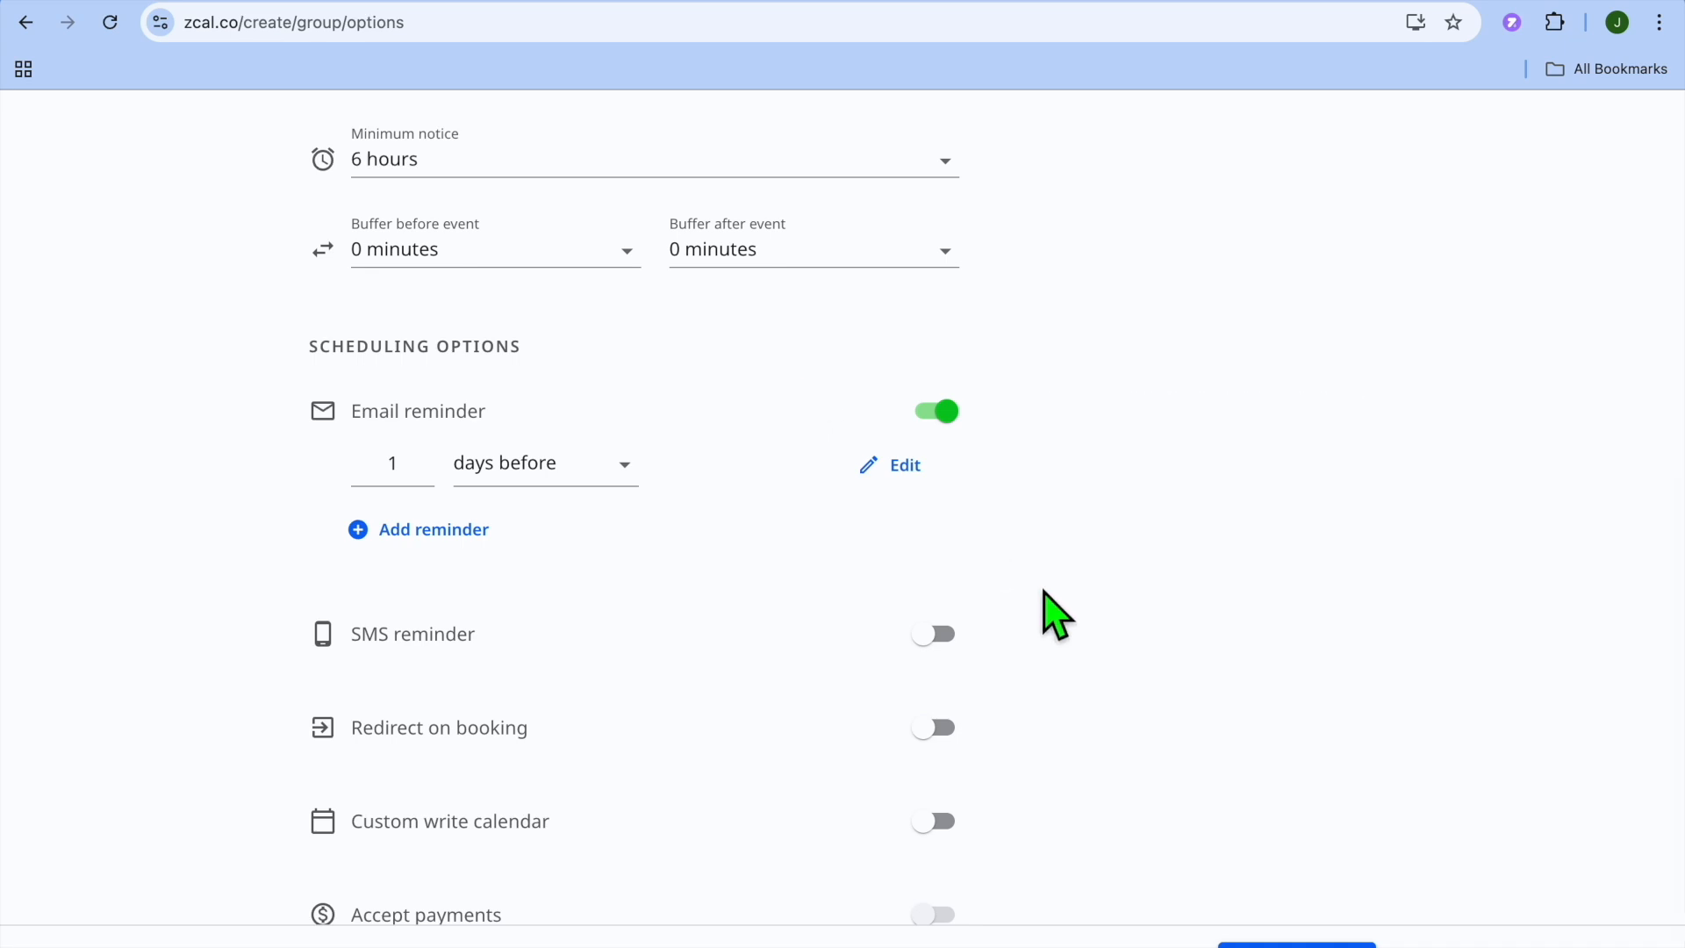
pyautogui.scroll(-2, 1057, 614)
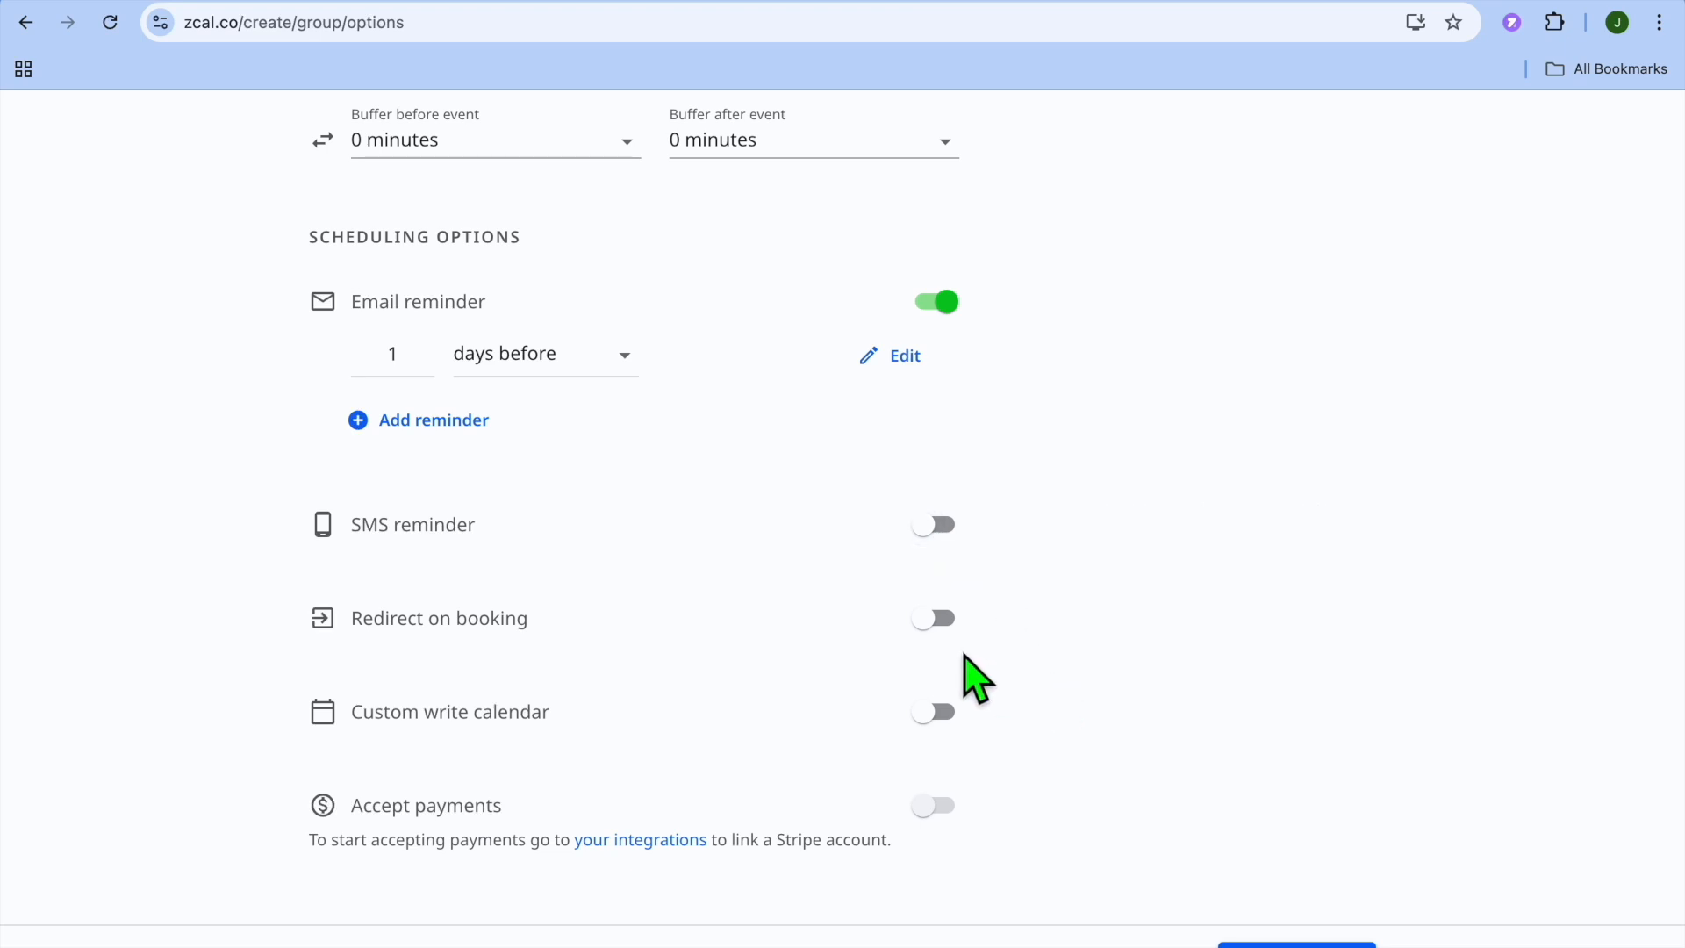
pyautogui.moveTo(924, 628)
pyautogui.moveTo(932, 708)
# Open the account integrations linked from the payments option and examine the conferencing, automation, payment and analytics services.
pyautogui.click(650, 841)
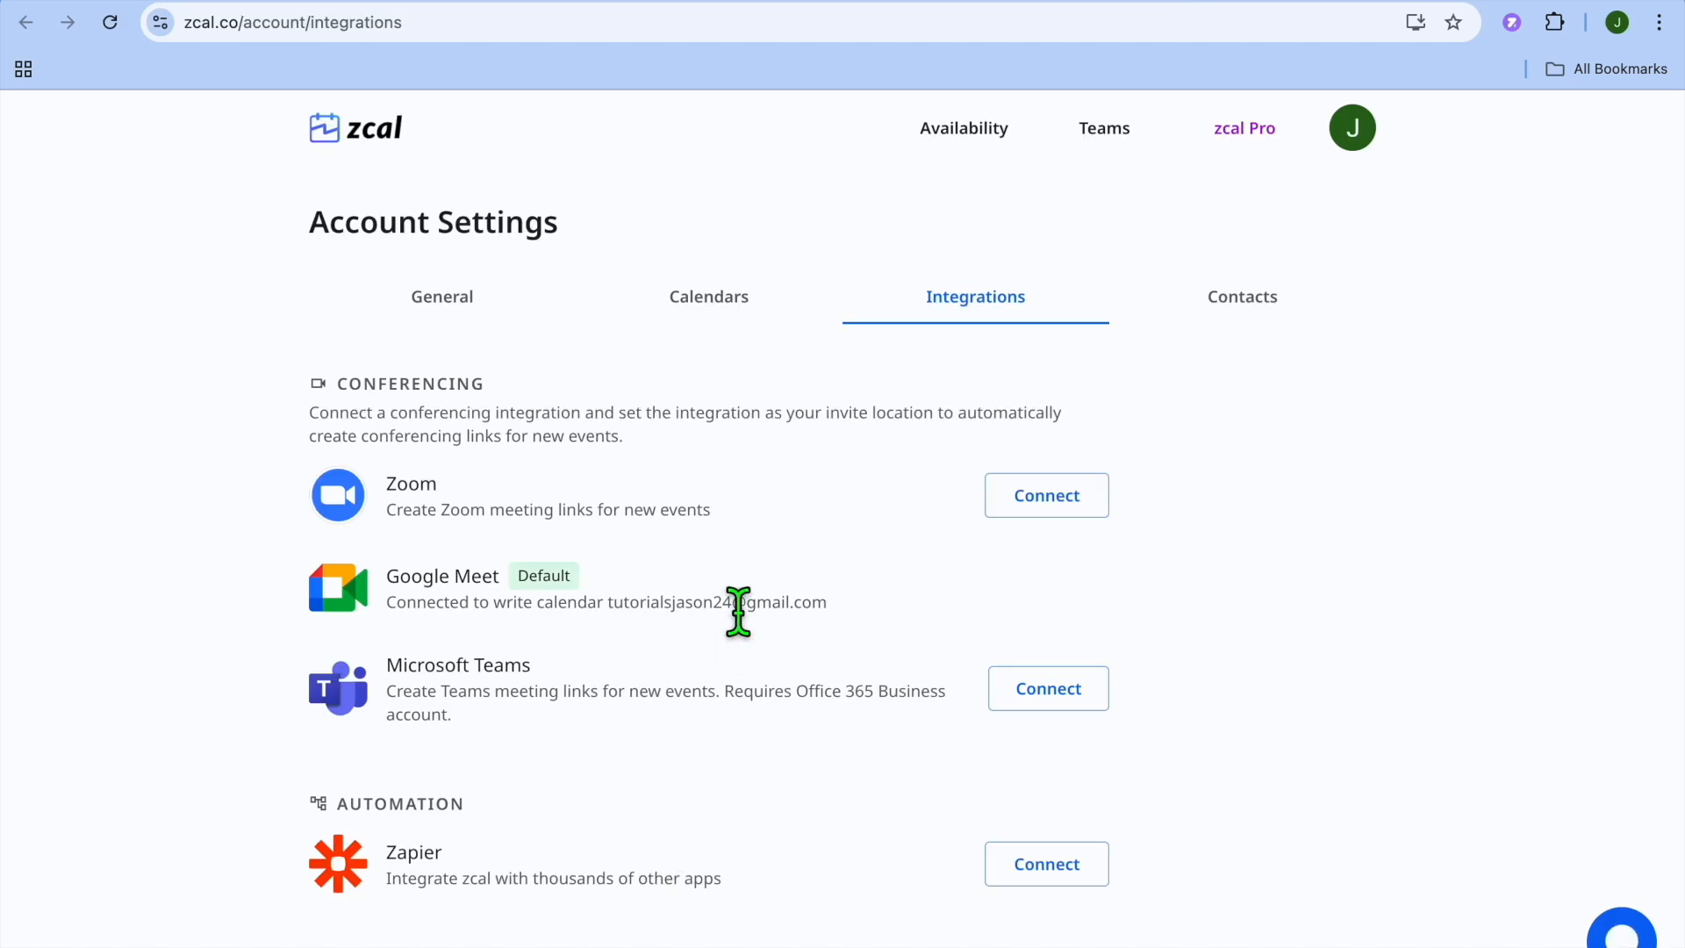
pyautogui.scroll(-3, 738, 612)
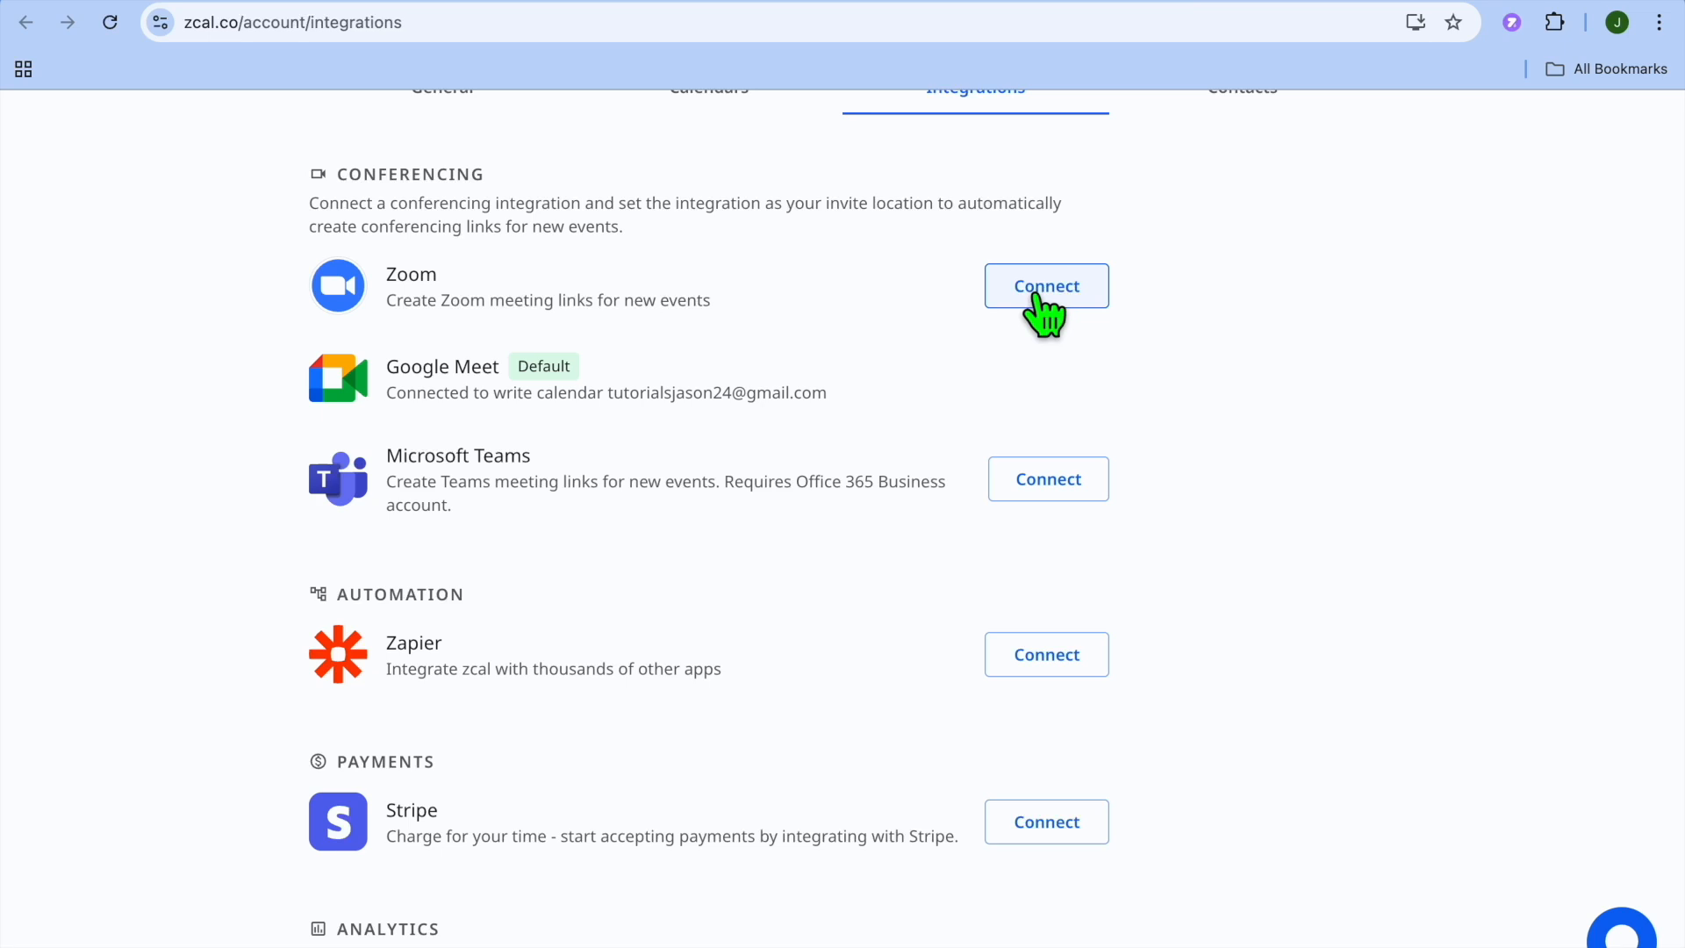
pyautogui.scroll(-2, 970, 553)
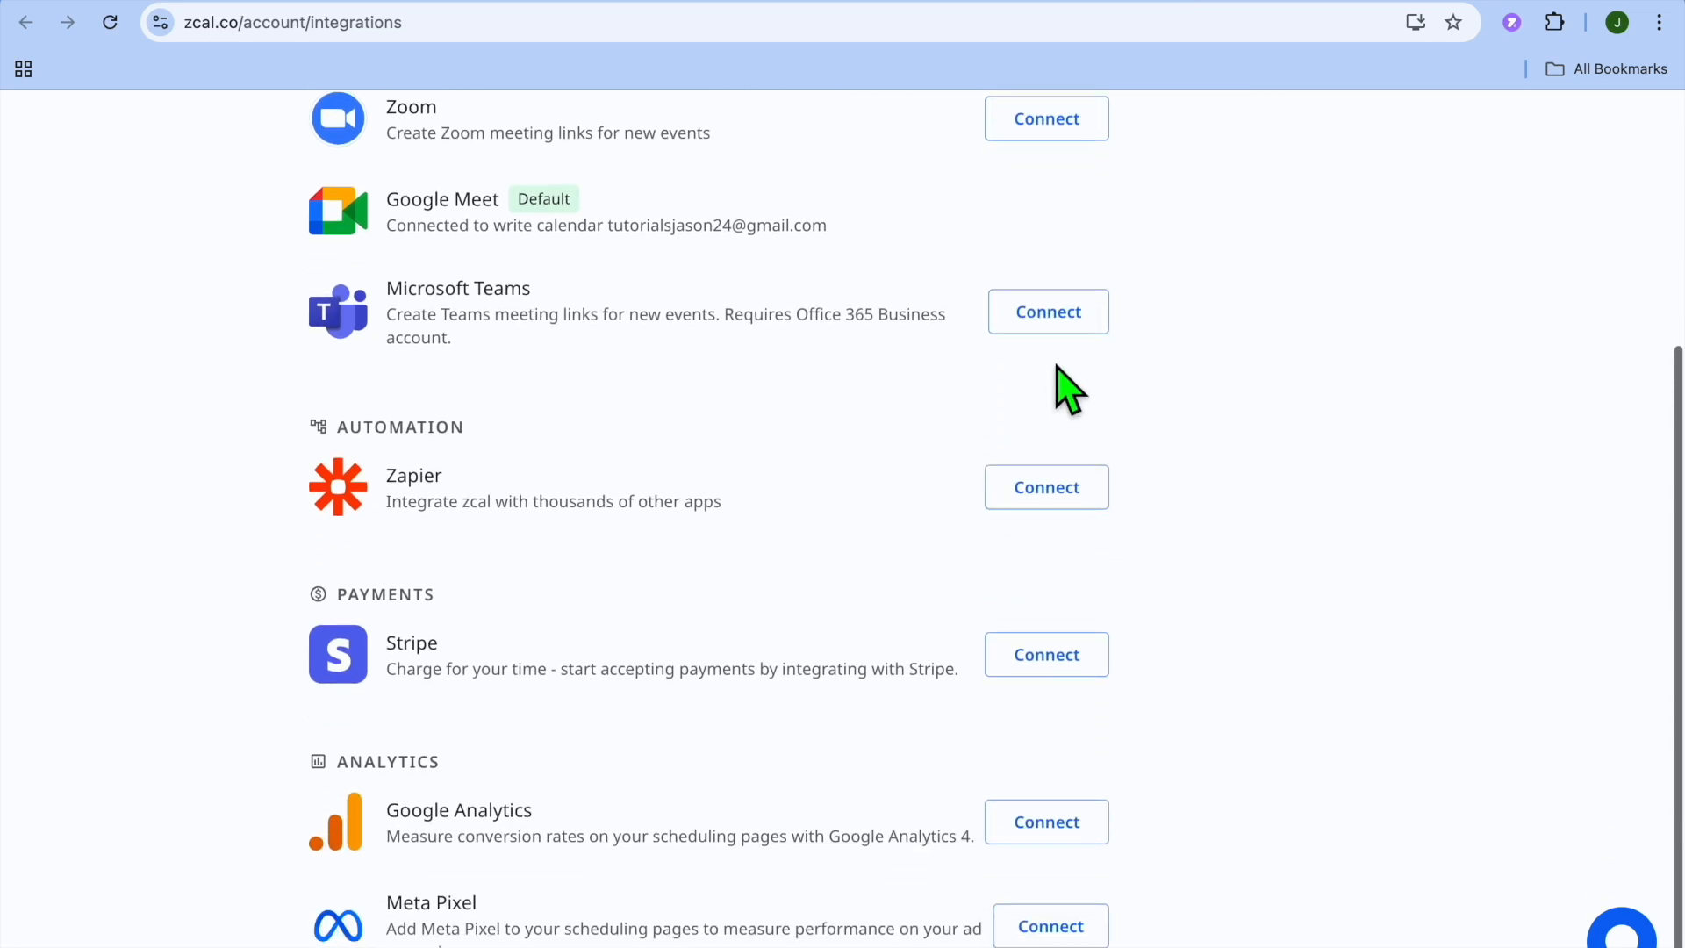
# Finish the group invite with its current options and copy the generated invite link.
pyautogui.scroll(-1, 924, 621)
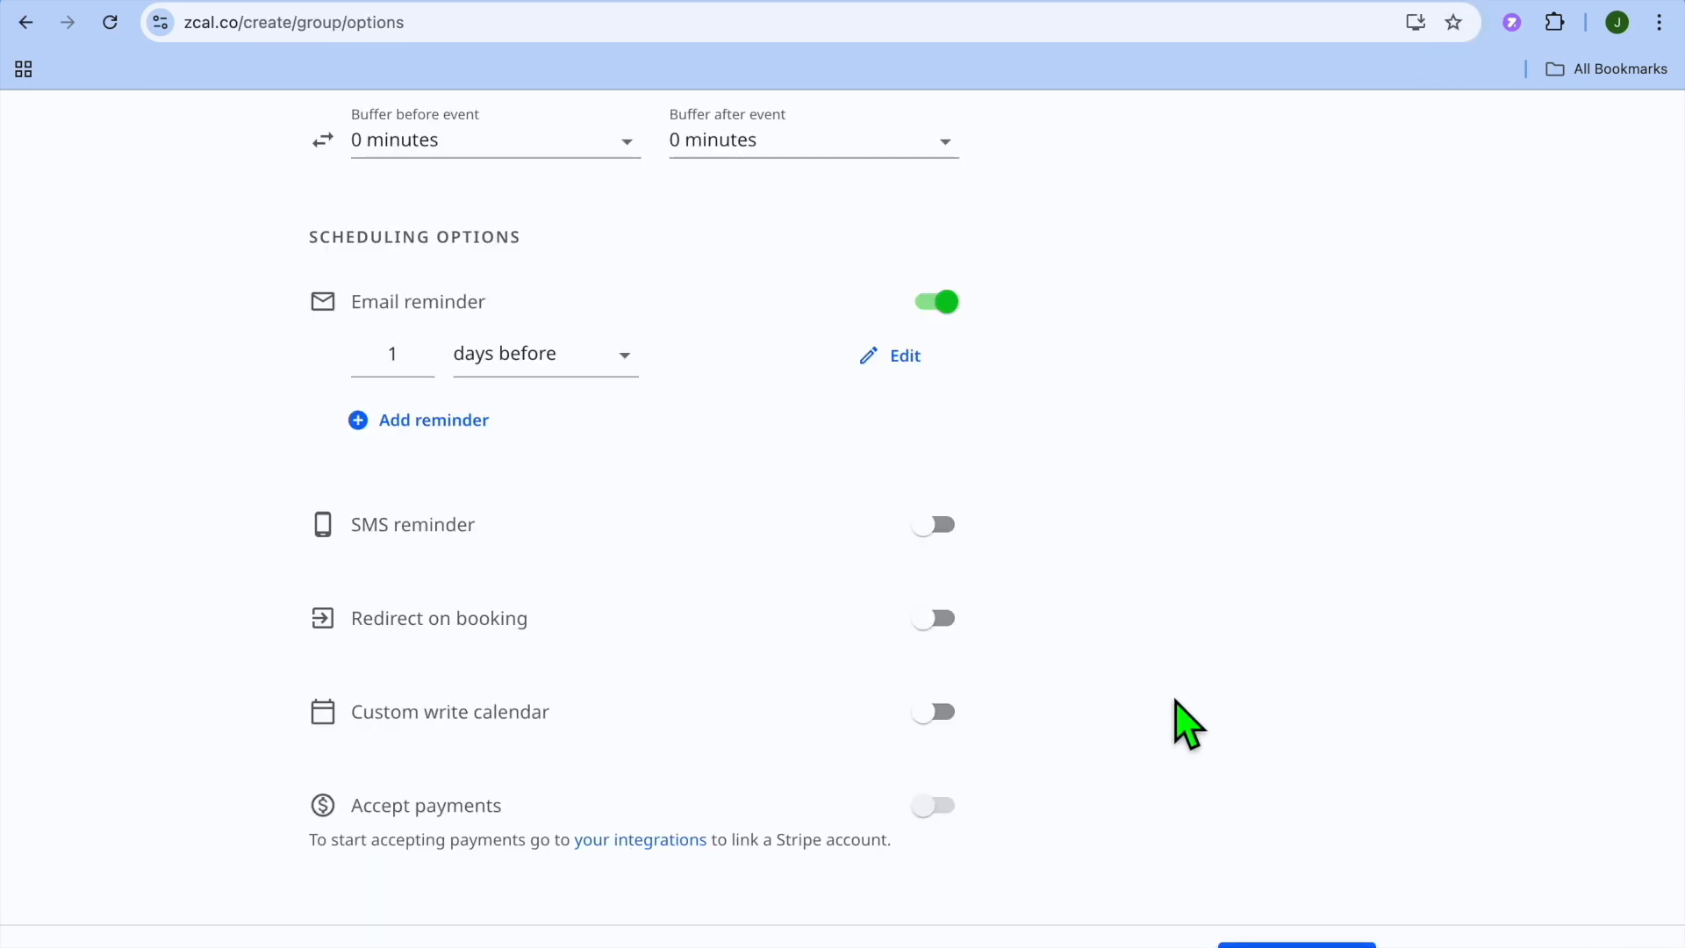
pyautogui.click(1296, 944)
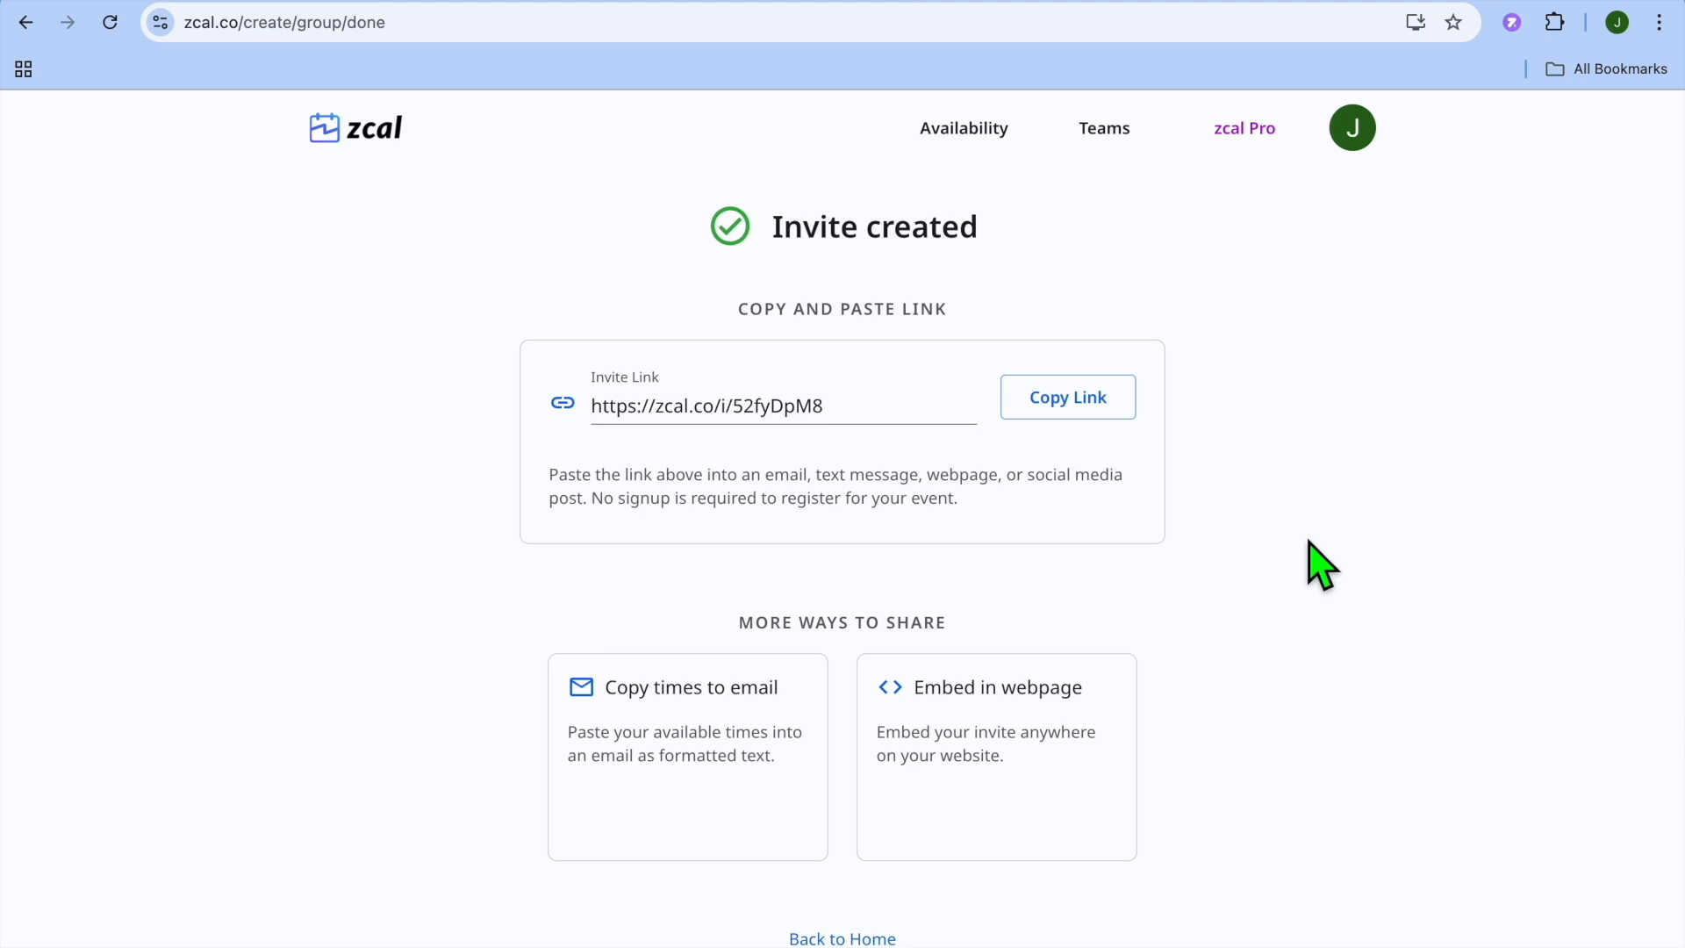
pyautogui.click(1097, 401)
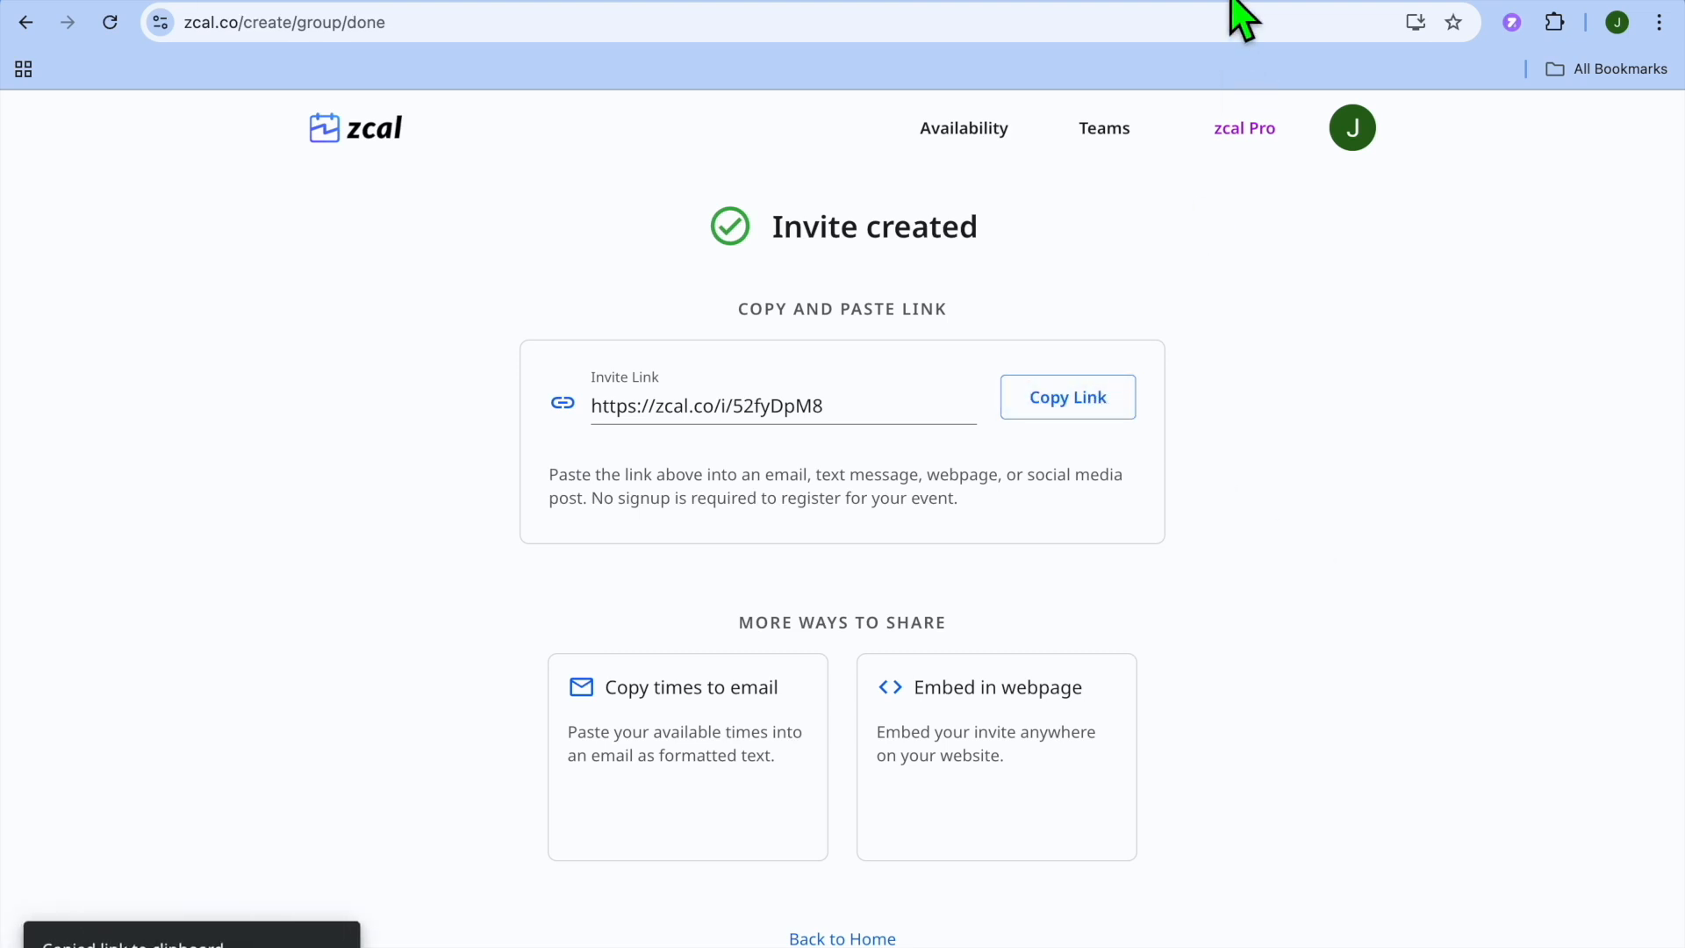
# Open the copied invite link in a new browser tab and choose Tuesday, Feb 11 at 10:30 am to preview the booking form.
pyautogui.press('super+t')
pyautogui.rightClick(1180, 22)
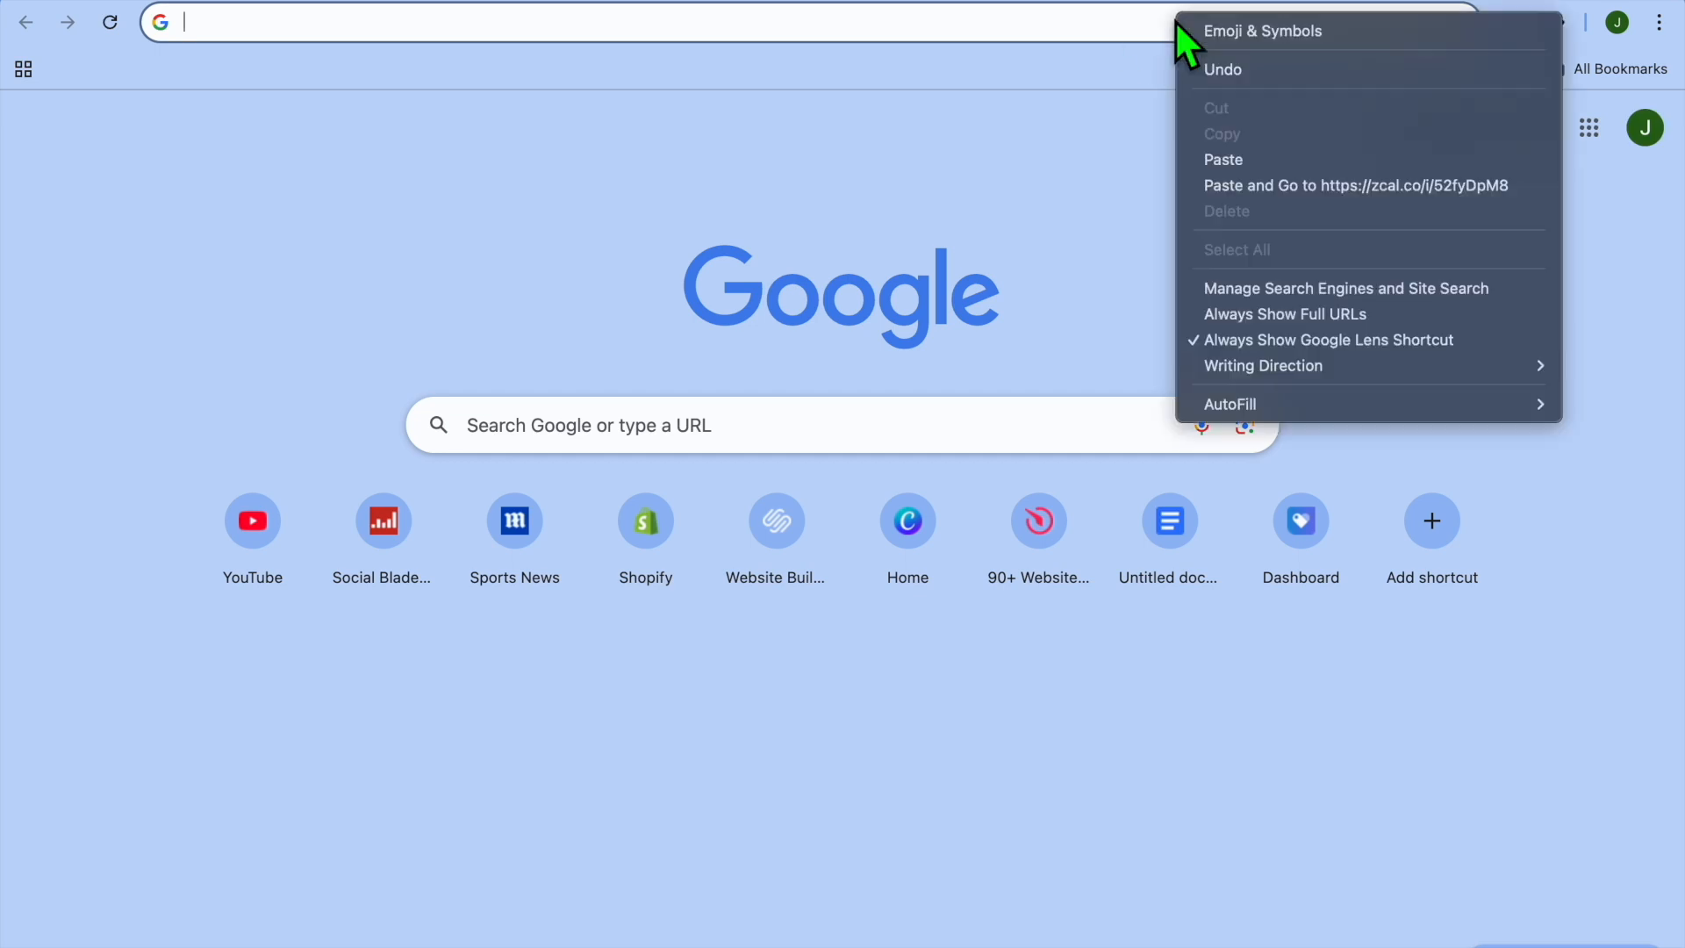
pyautogui.click(1239, 191)
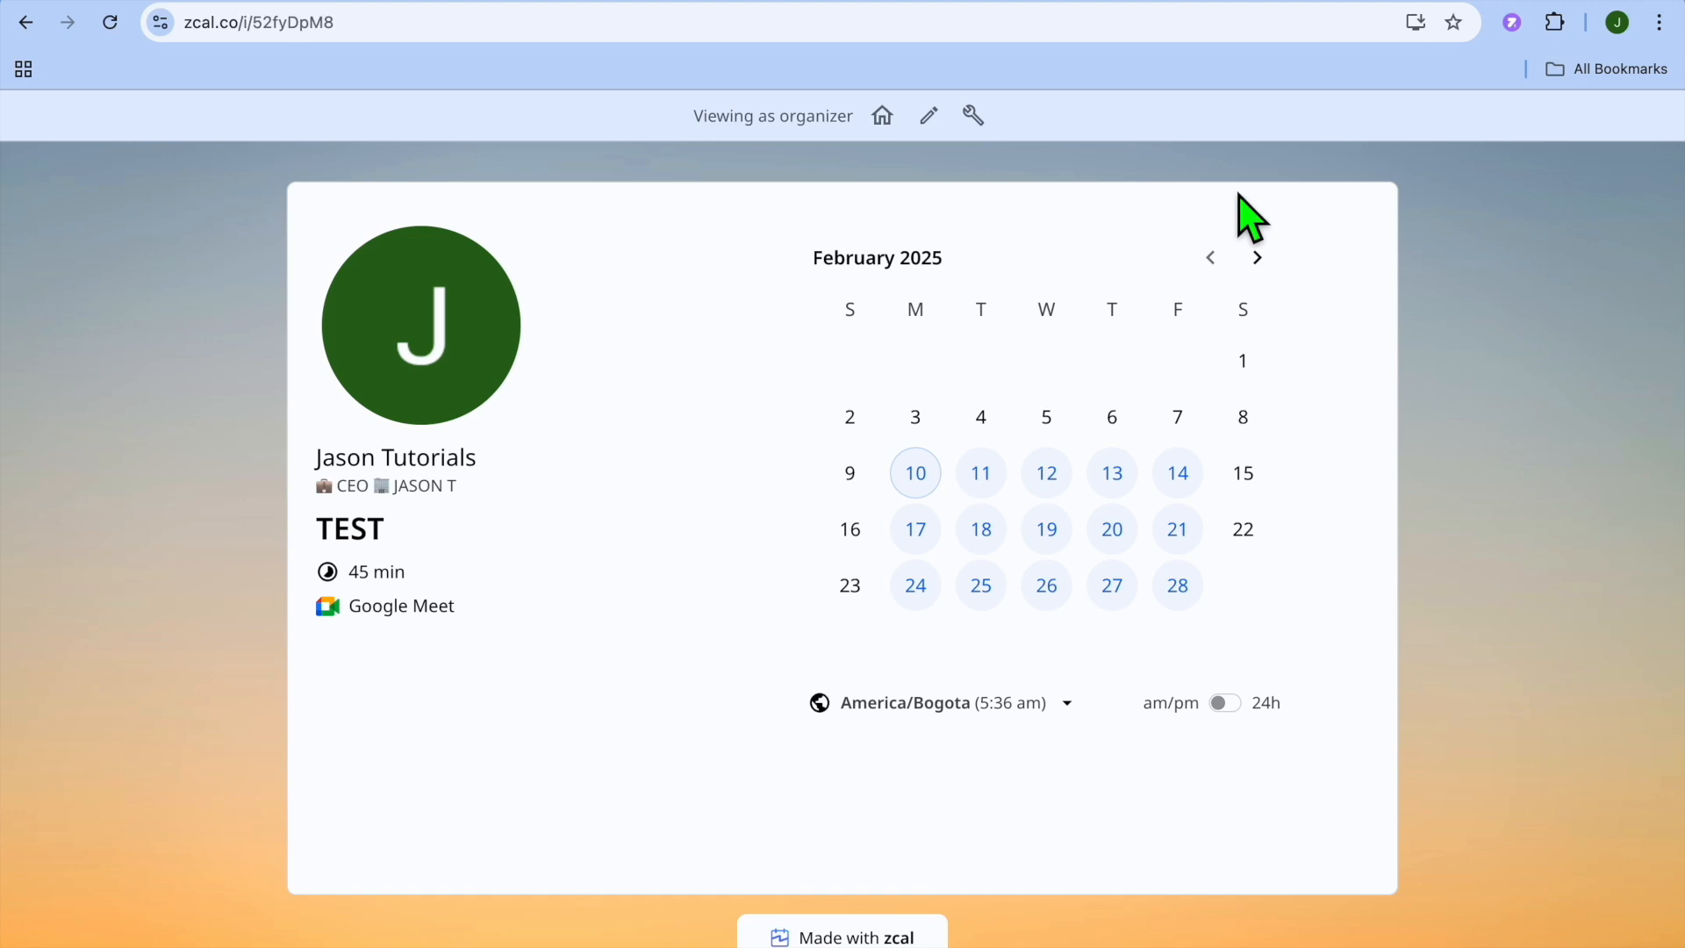
pyautogui.click(982, 478)
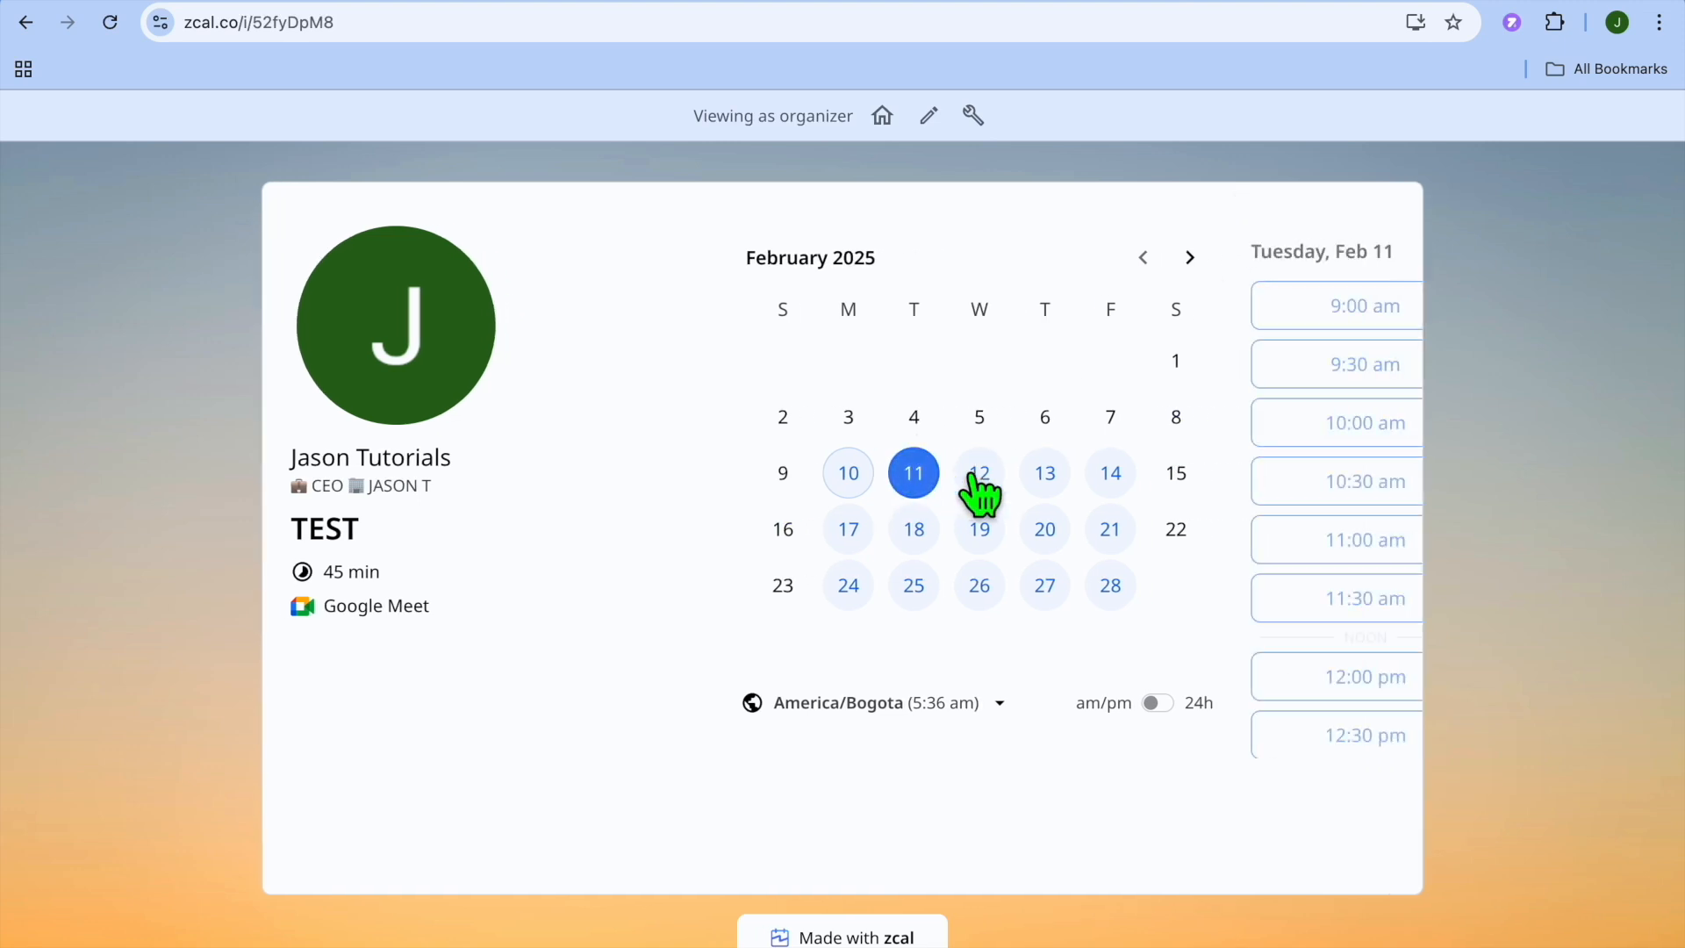
pyautogui.click(1208, 488)
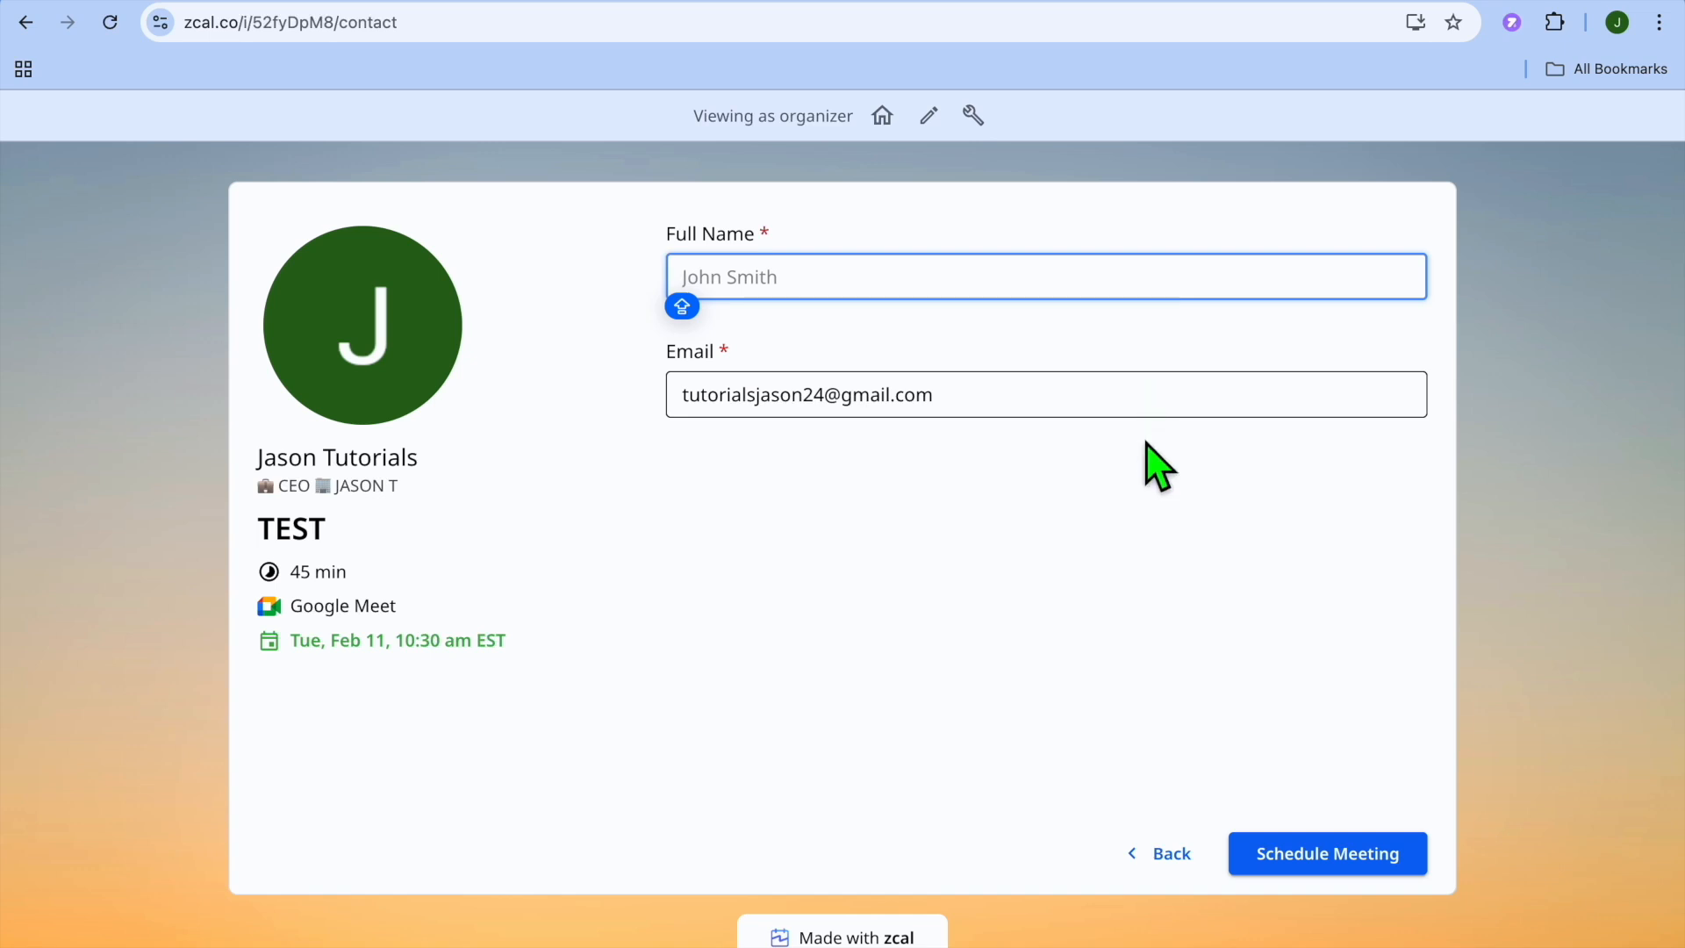
# Switch to Google Sites in a new browser tab and open the Portfolio site last opened 1 Dec 2024.
pyautogui.click(1087, 1)
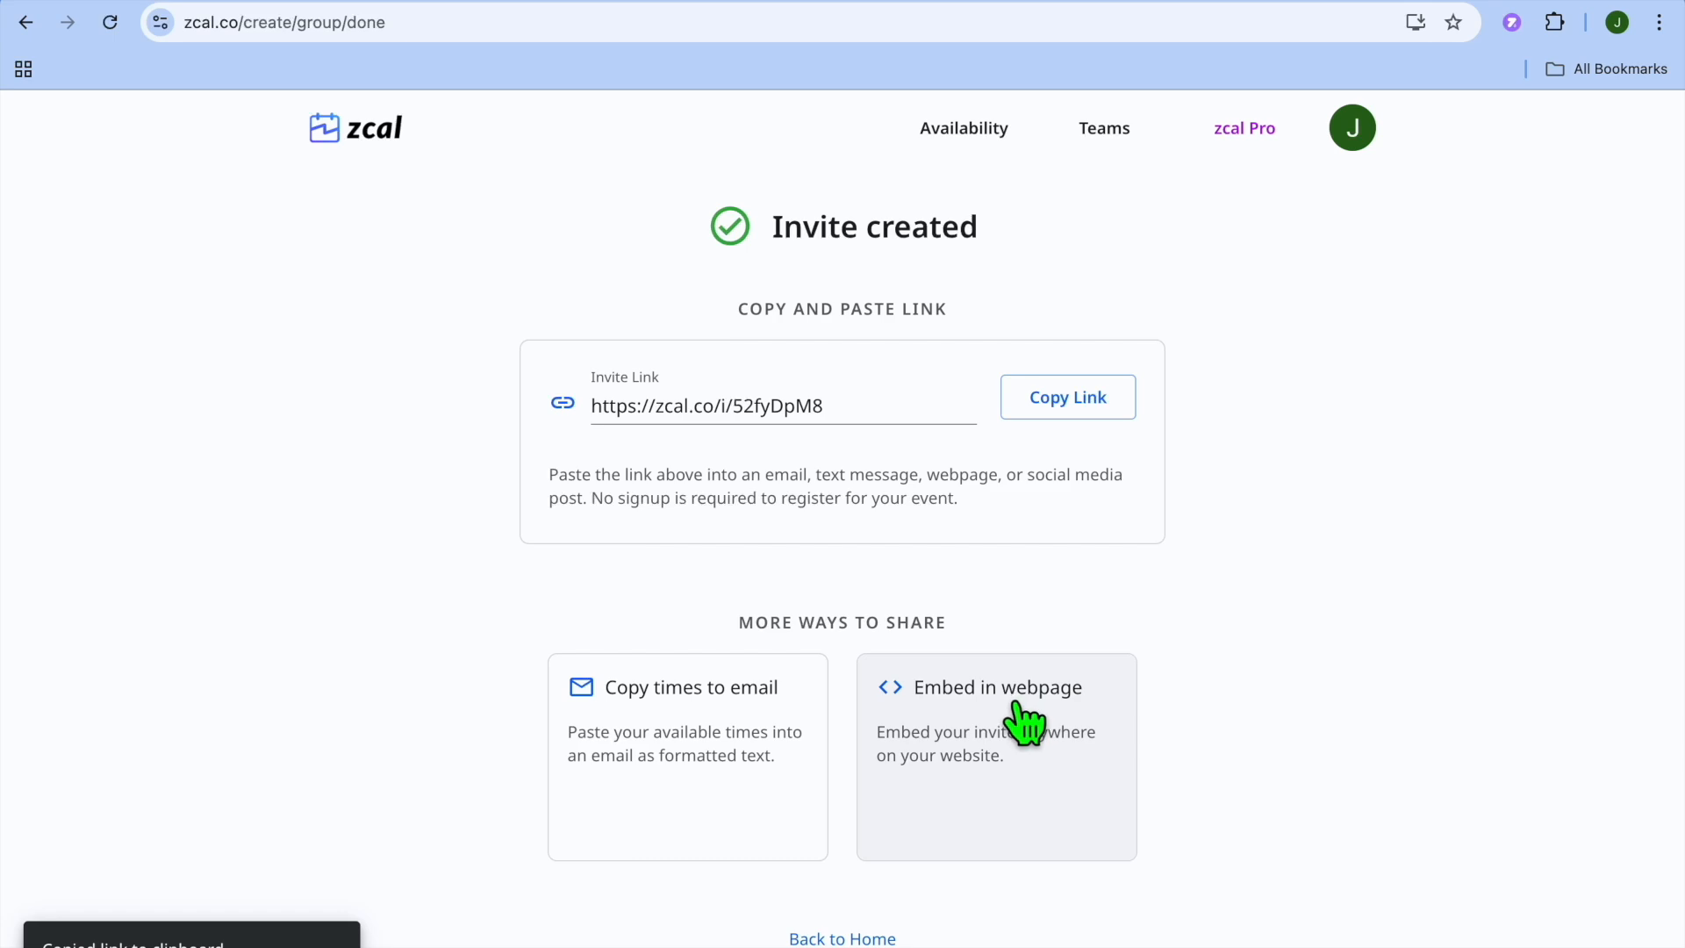
pyautogui.click(1528, 3)
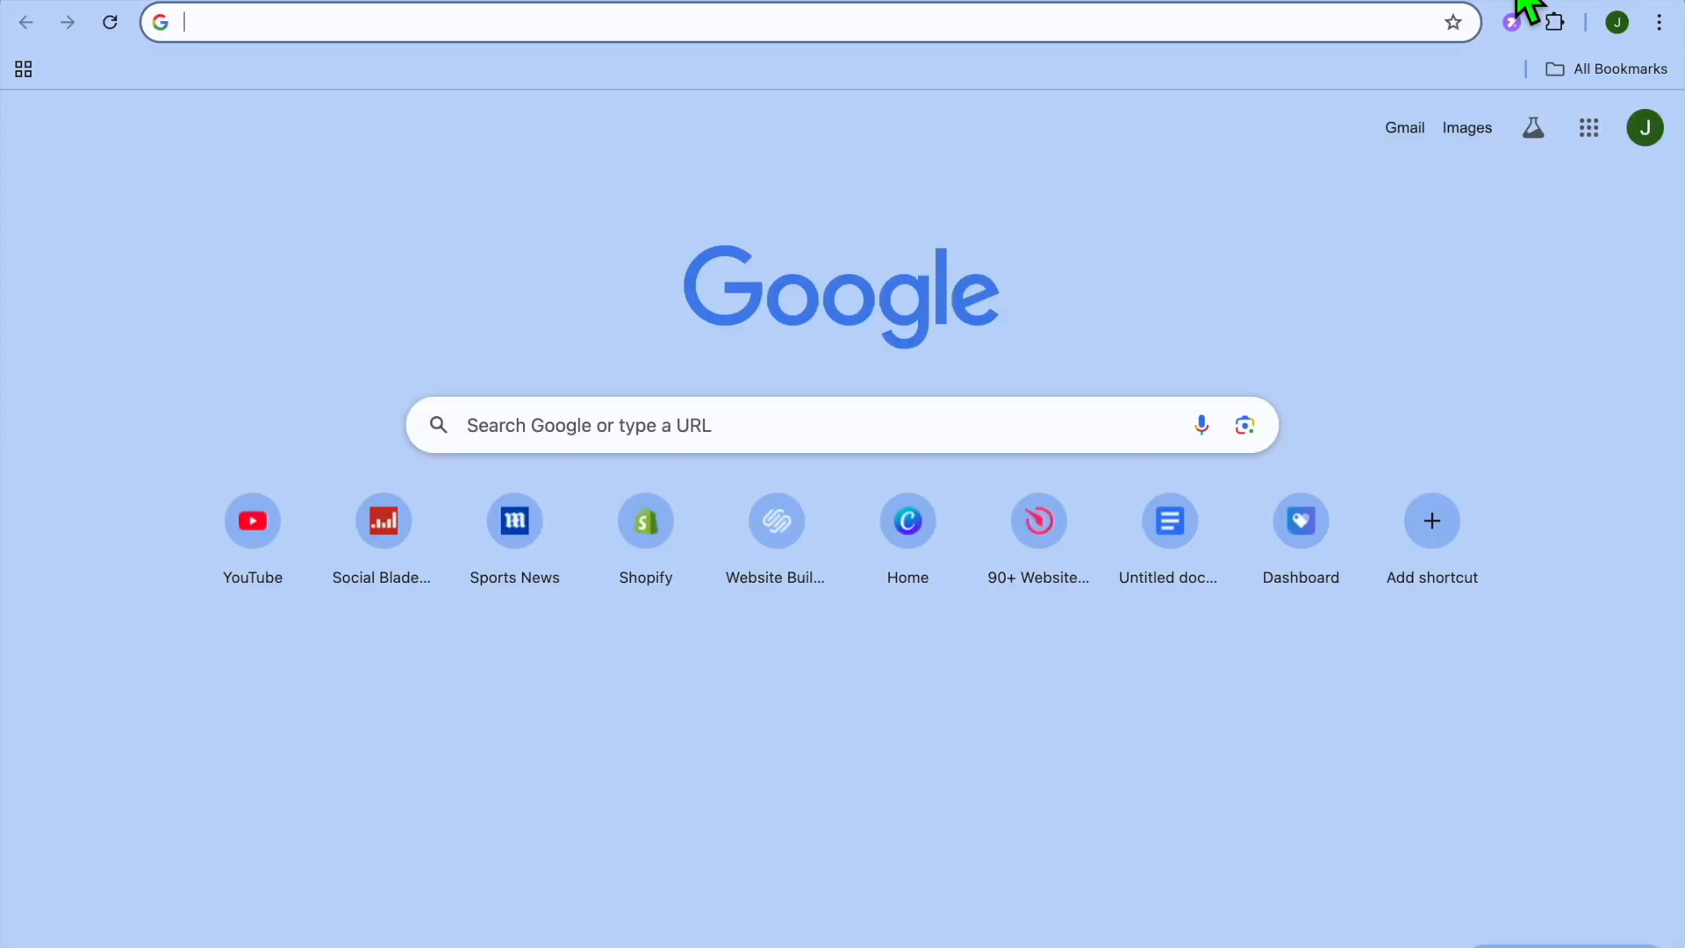
pyautogui.write('SI')
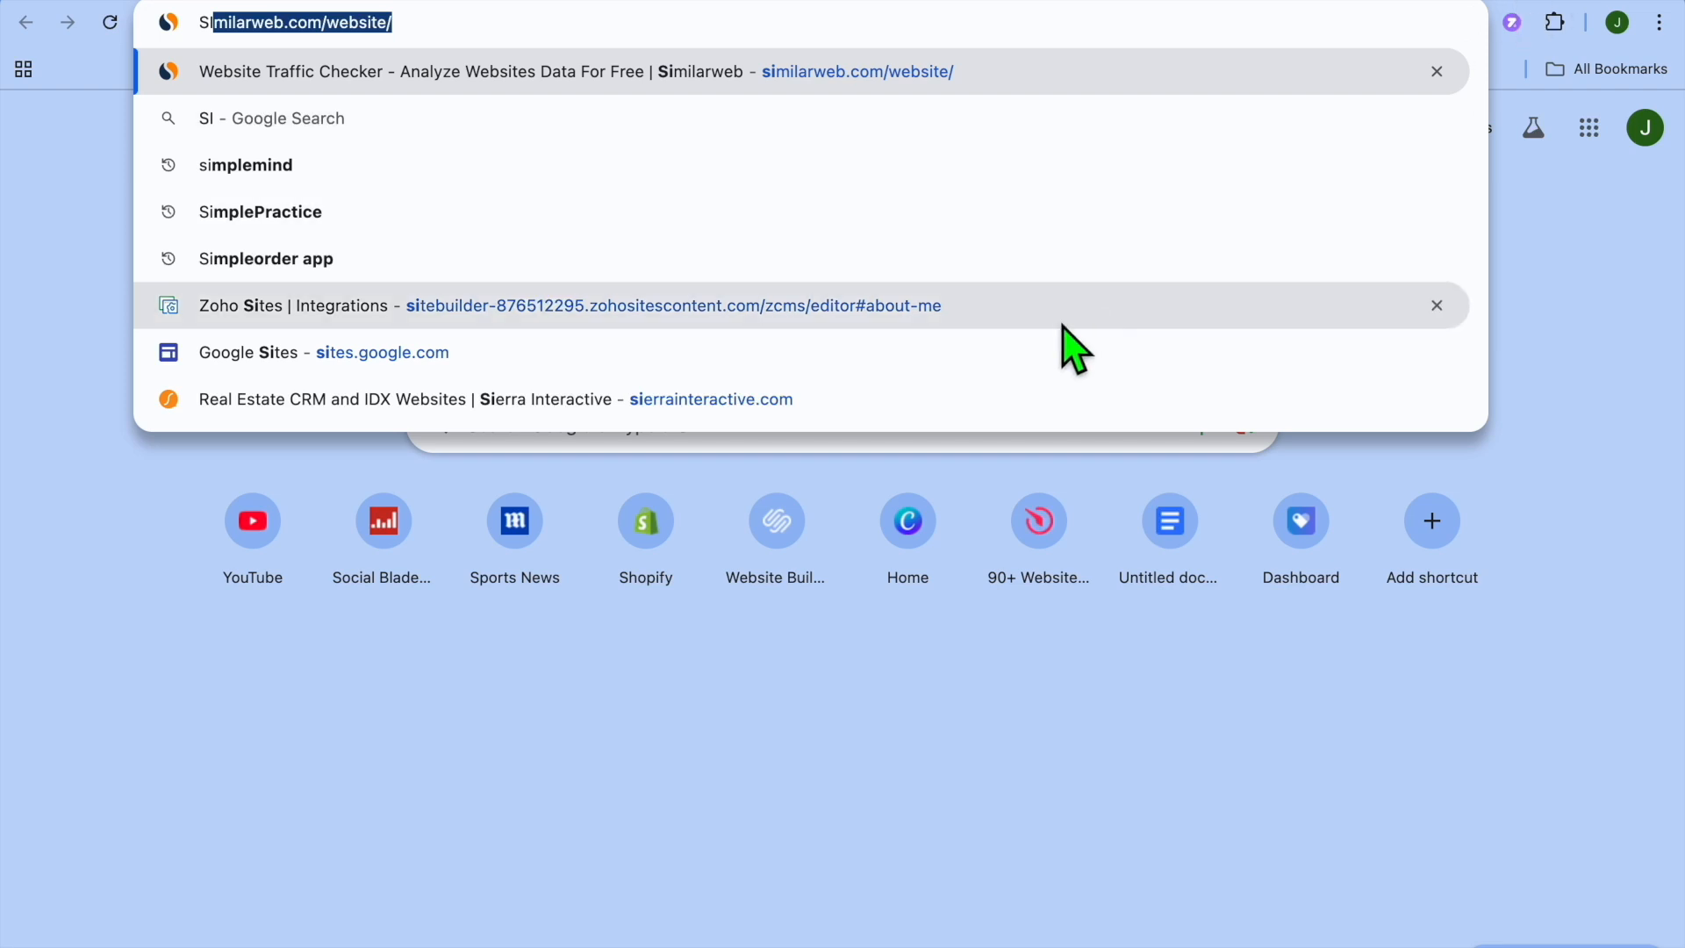
pyautogui.click(1044, 351)
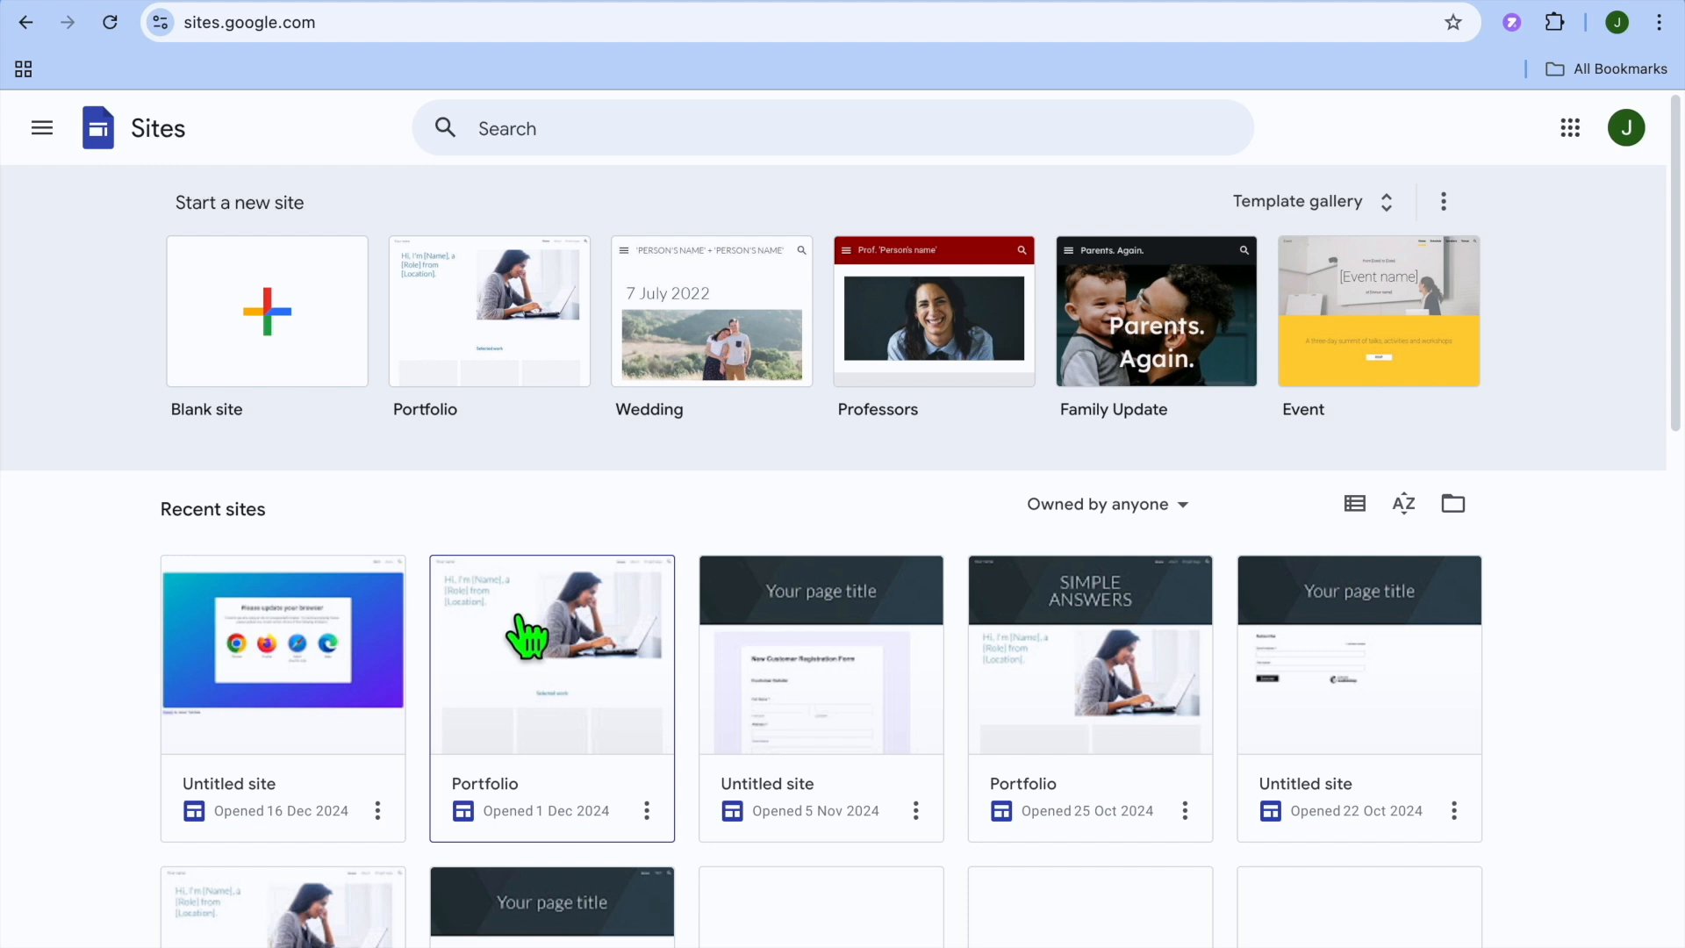
pyautogui.click(526, 639)
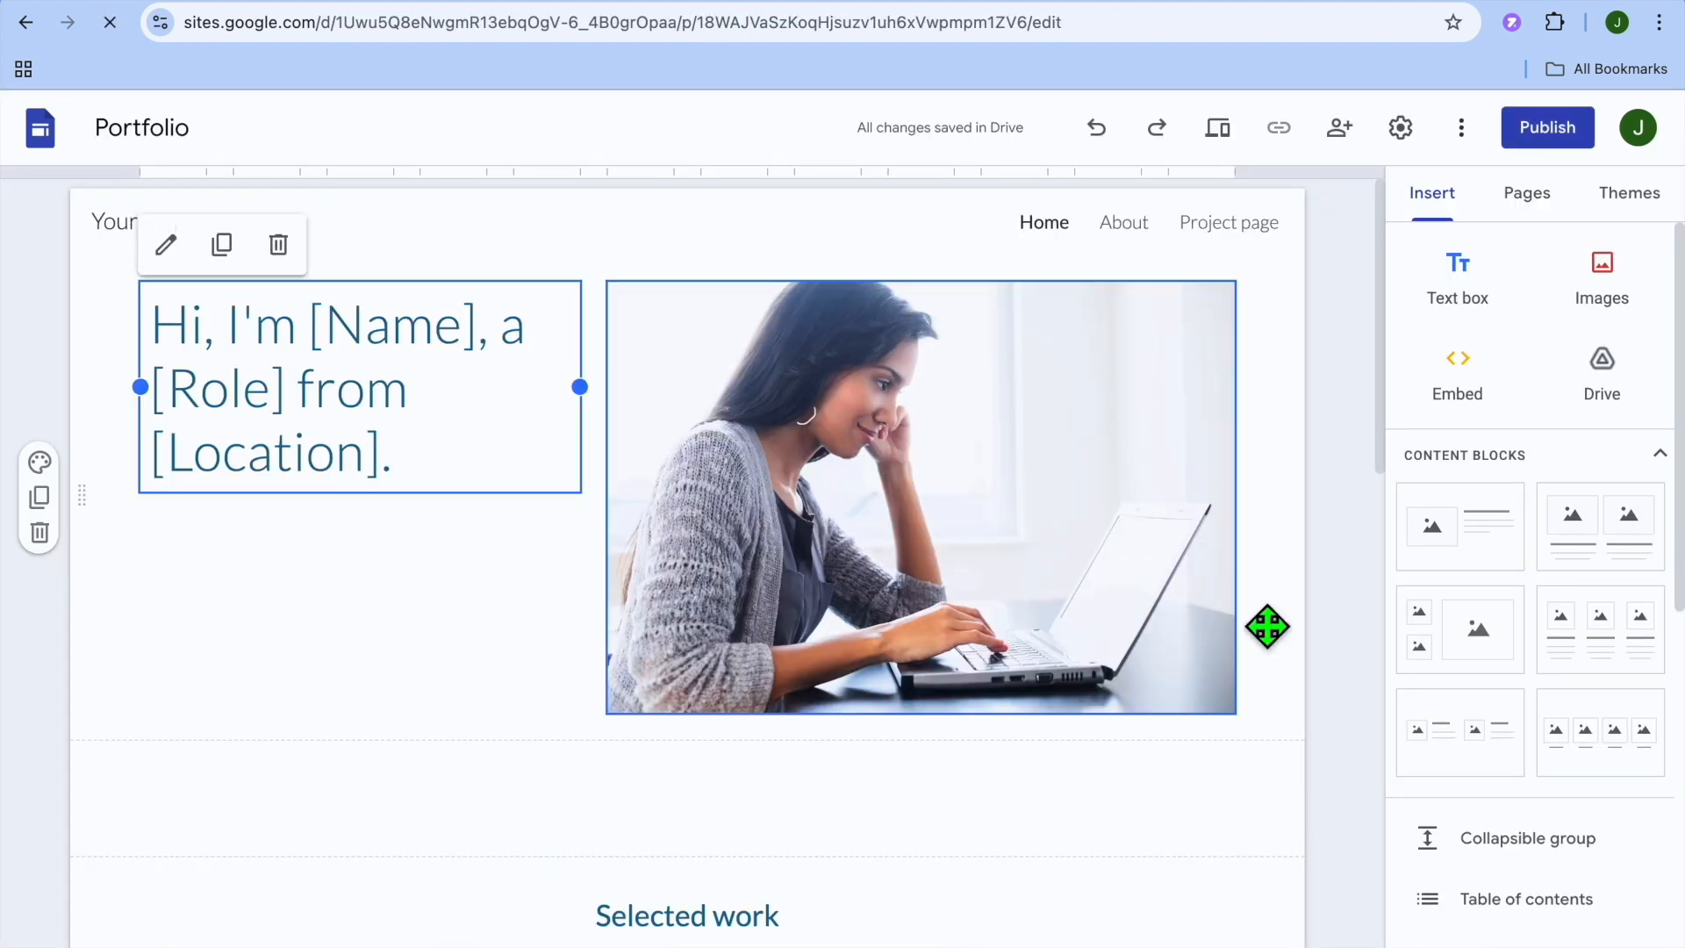
# Add a new full page embed named TEST to the Portfolio site.
pyautogui.scroll(-7, 1192, 670)
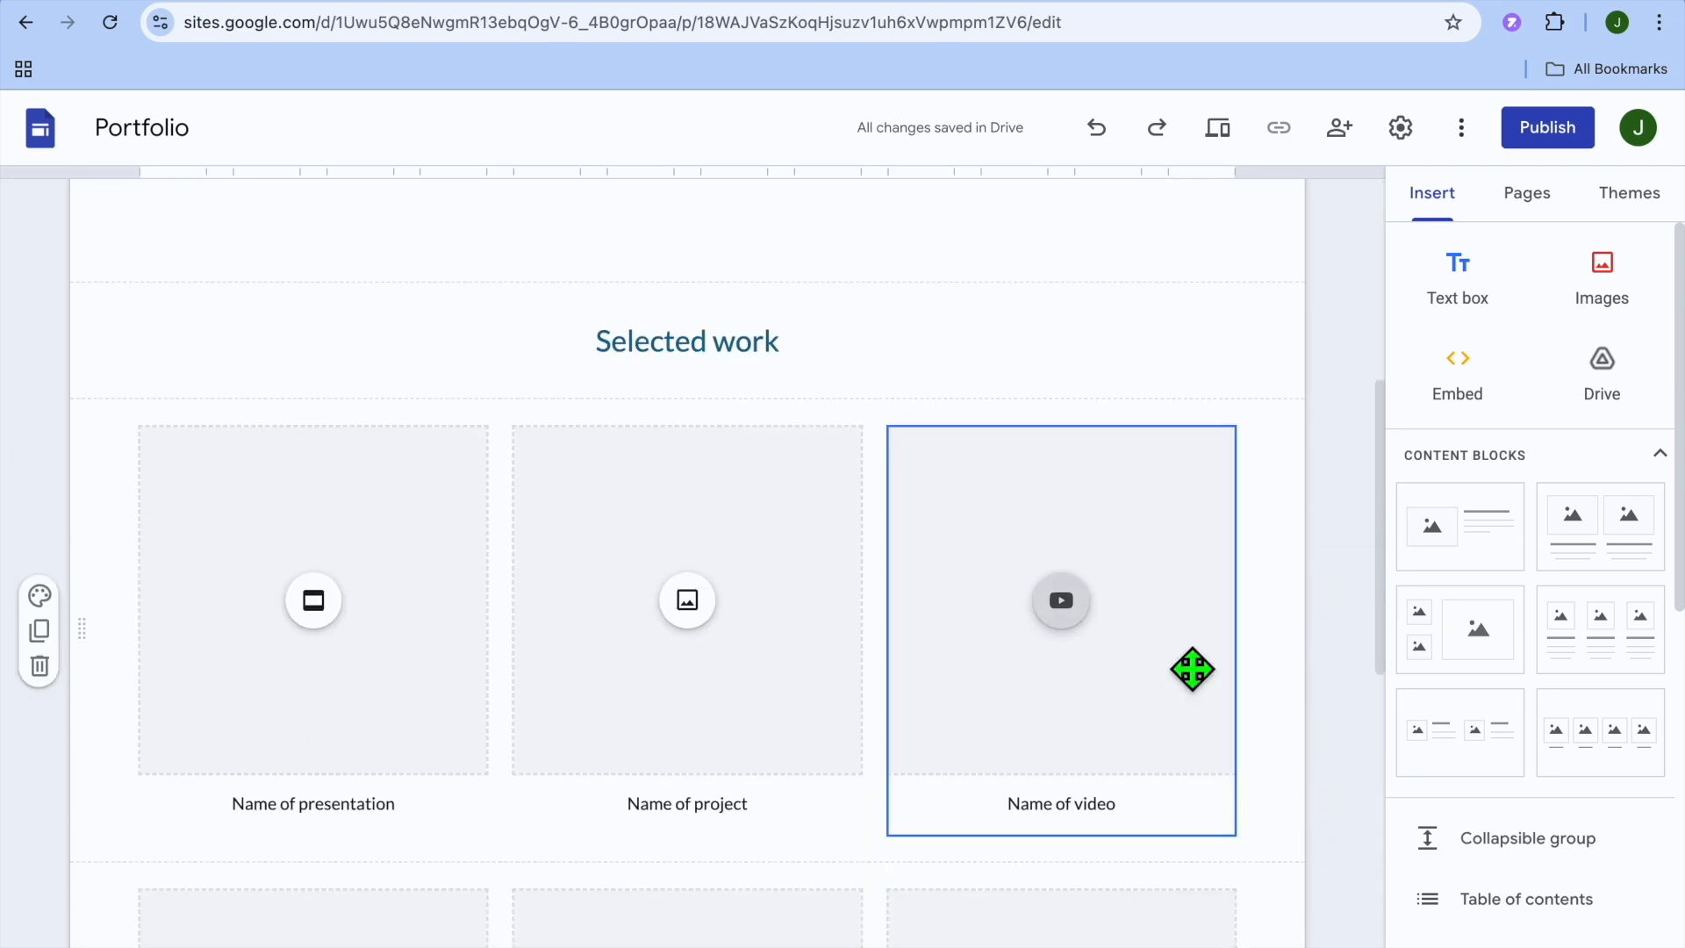
pyautogui.scroll(4, 1182, 529)
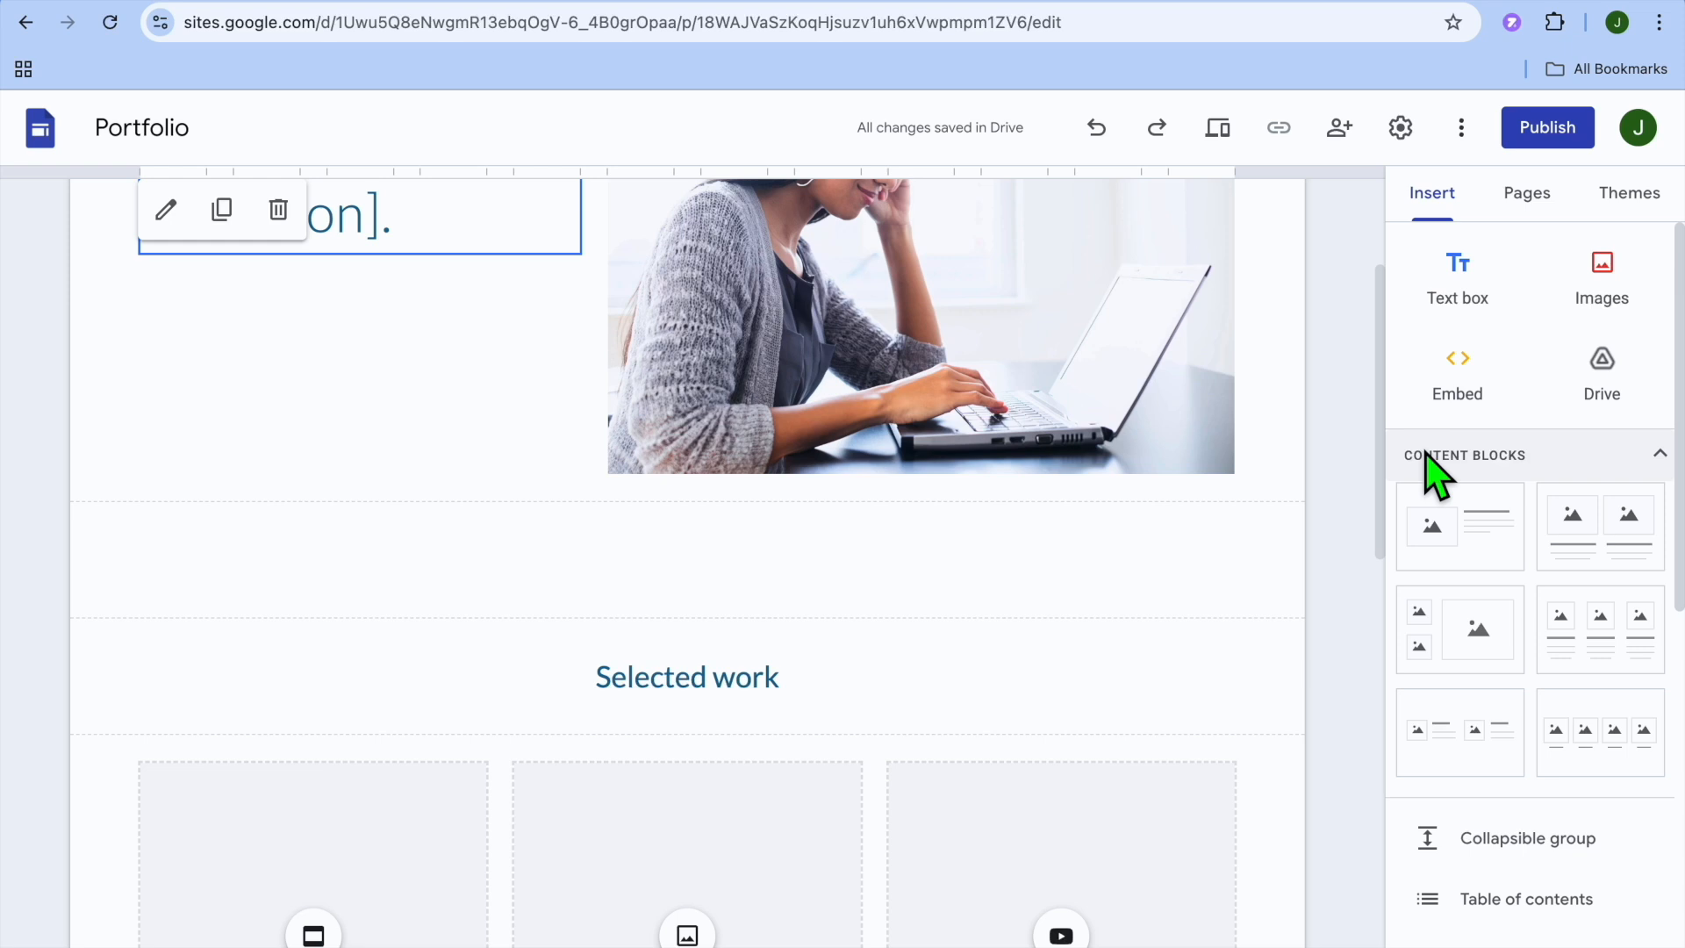
pyautogui.click(1529, 195)
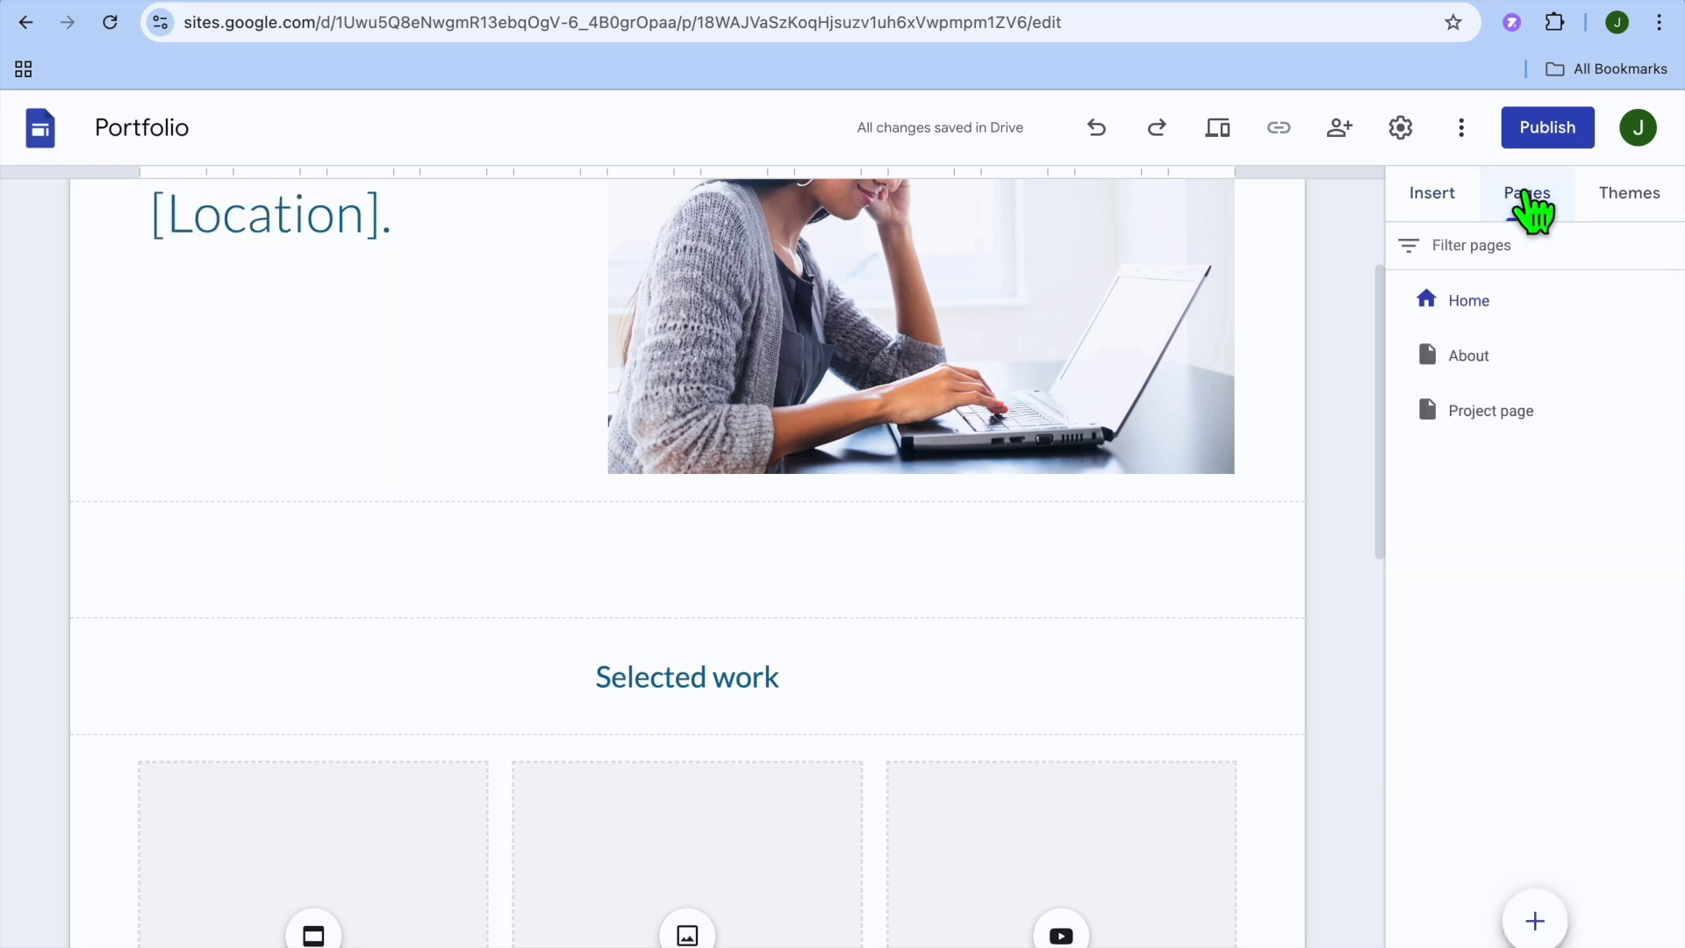
pyautogui.moveTo(1540, 937)
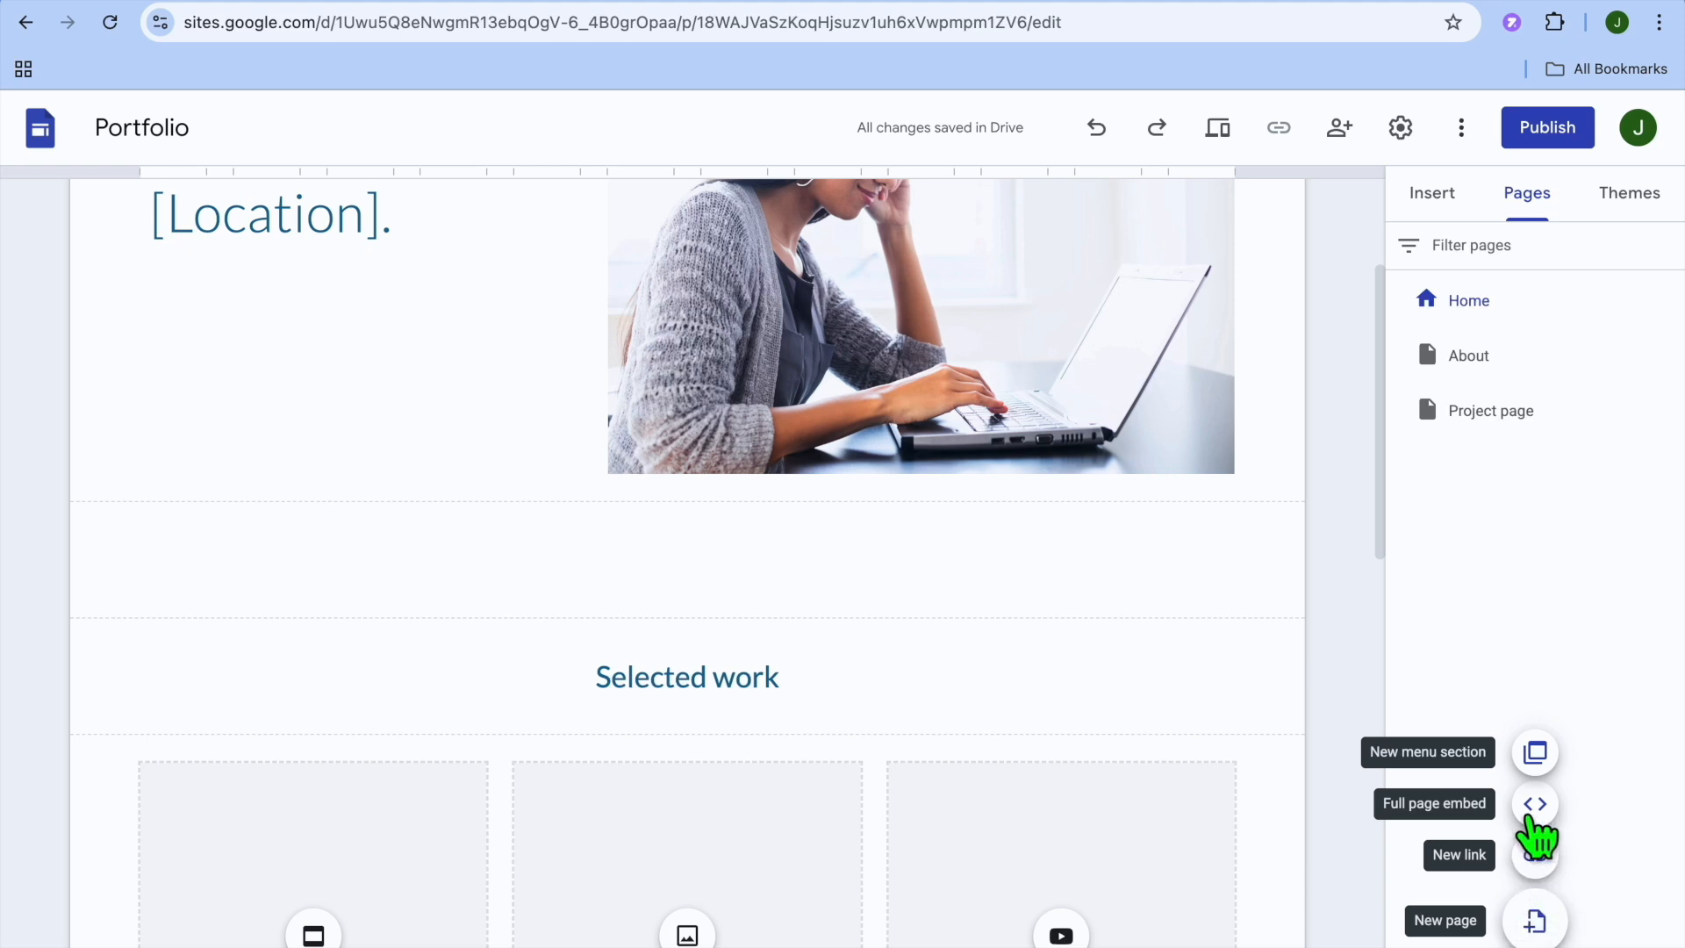
pyautogui.click(1535, 804)
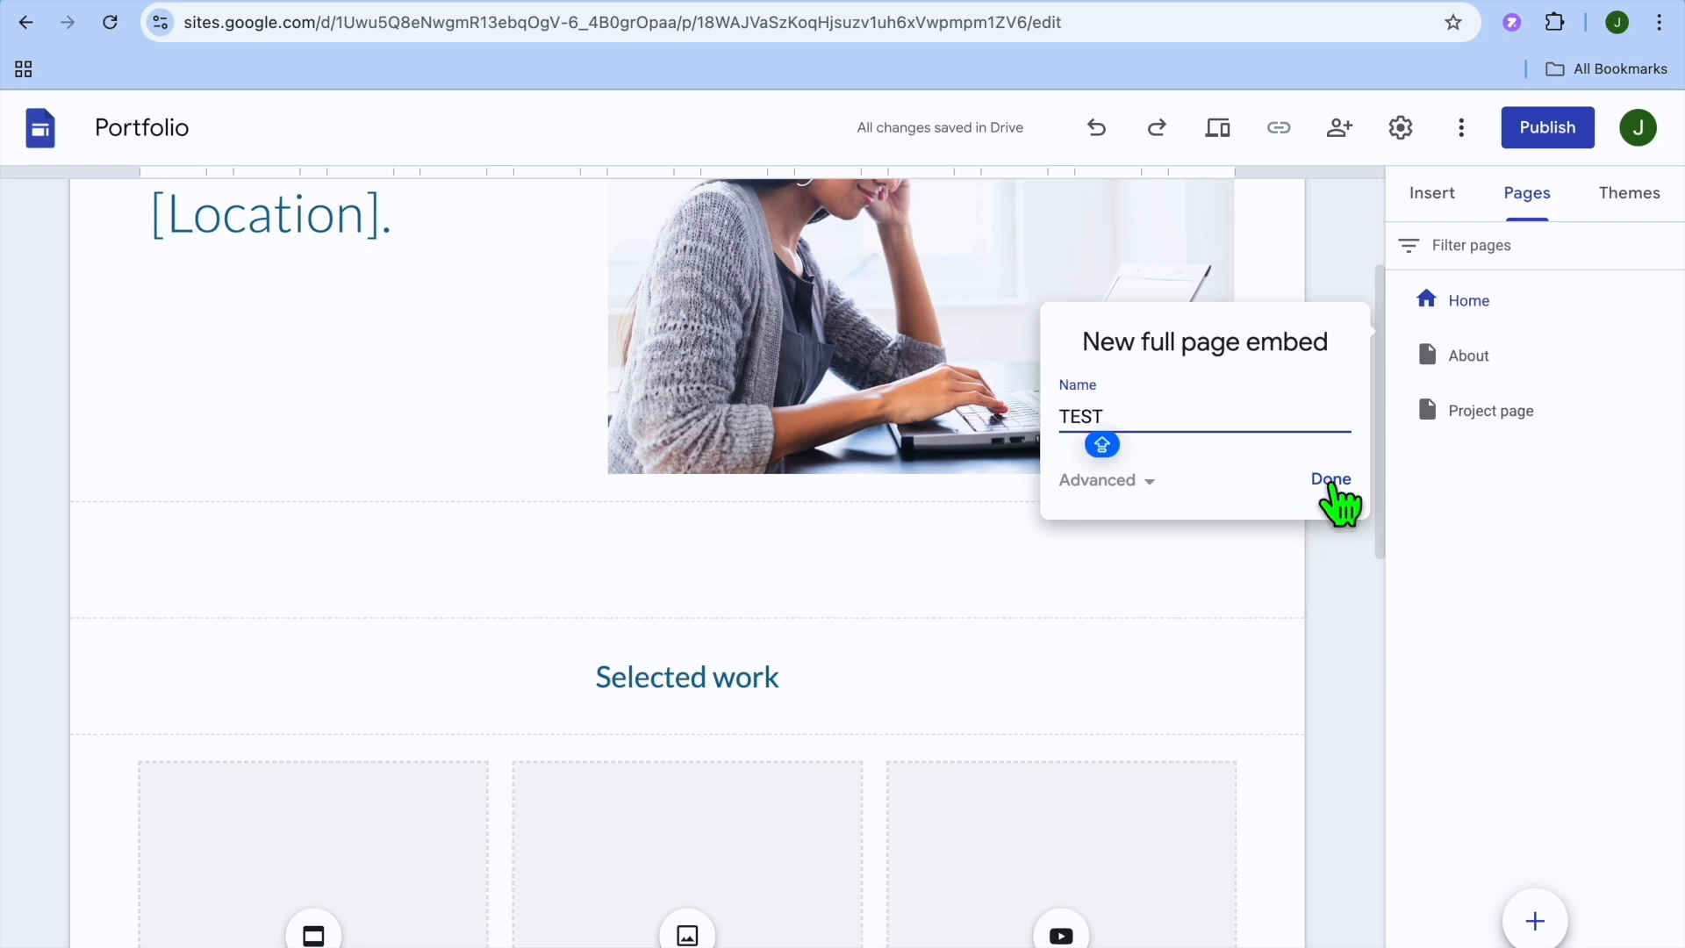
pyautogui.click(1329, 479)
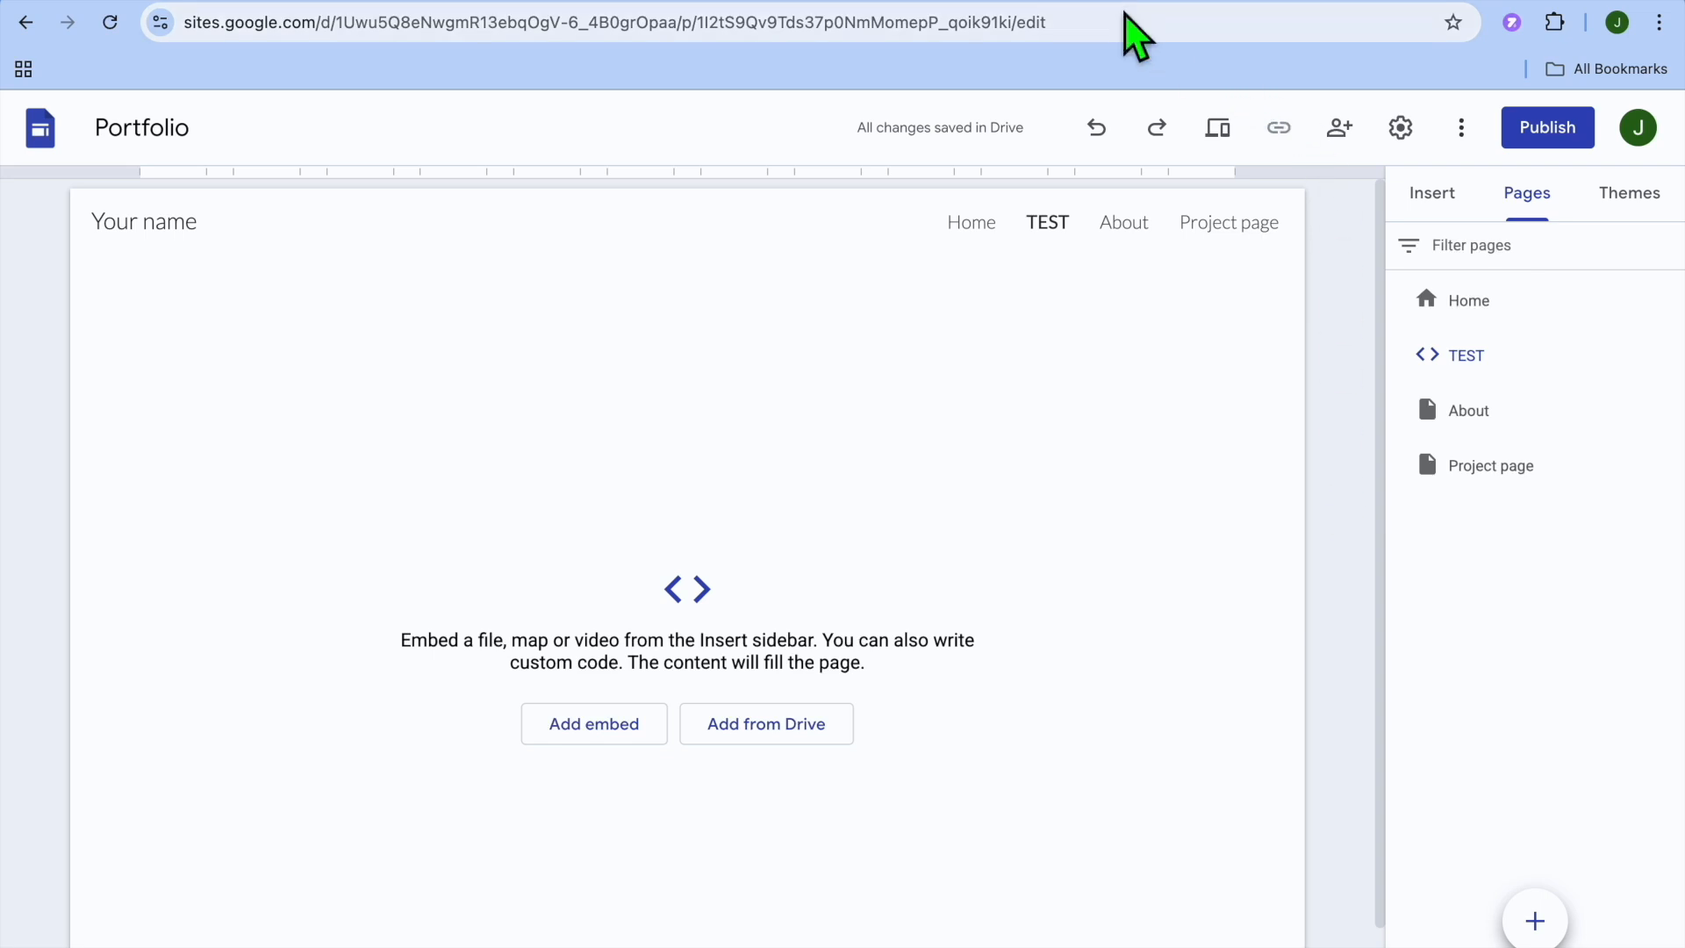
# Return to the created invite in zcal and copy its Javascript code for embedding in a webpage.
pyautogui.click(951, 1)
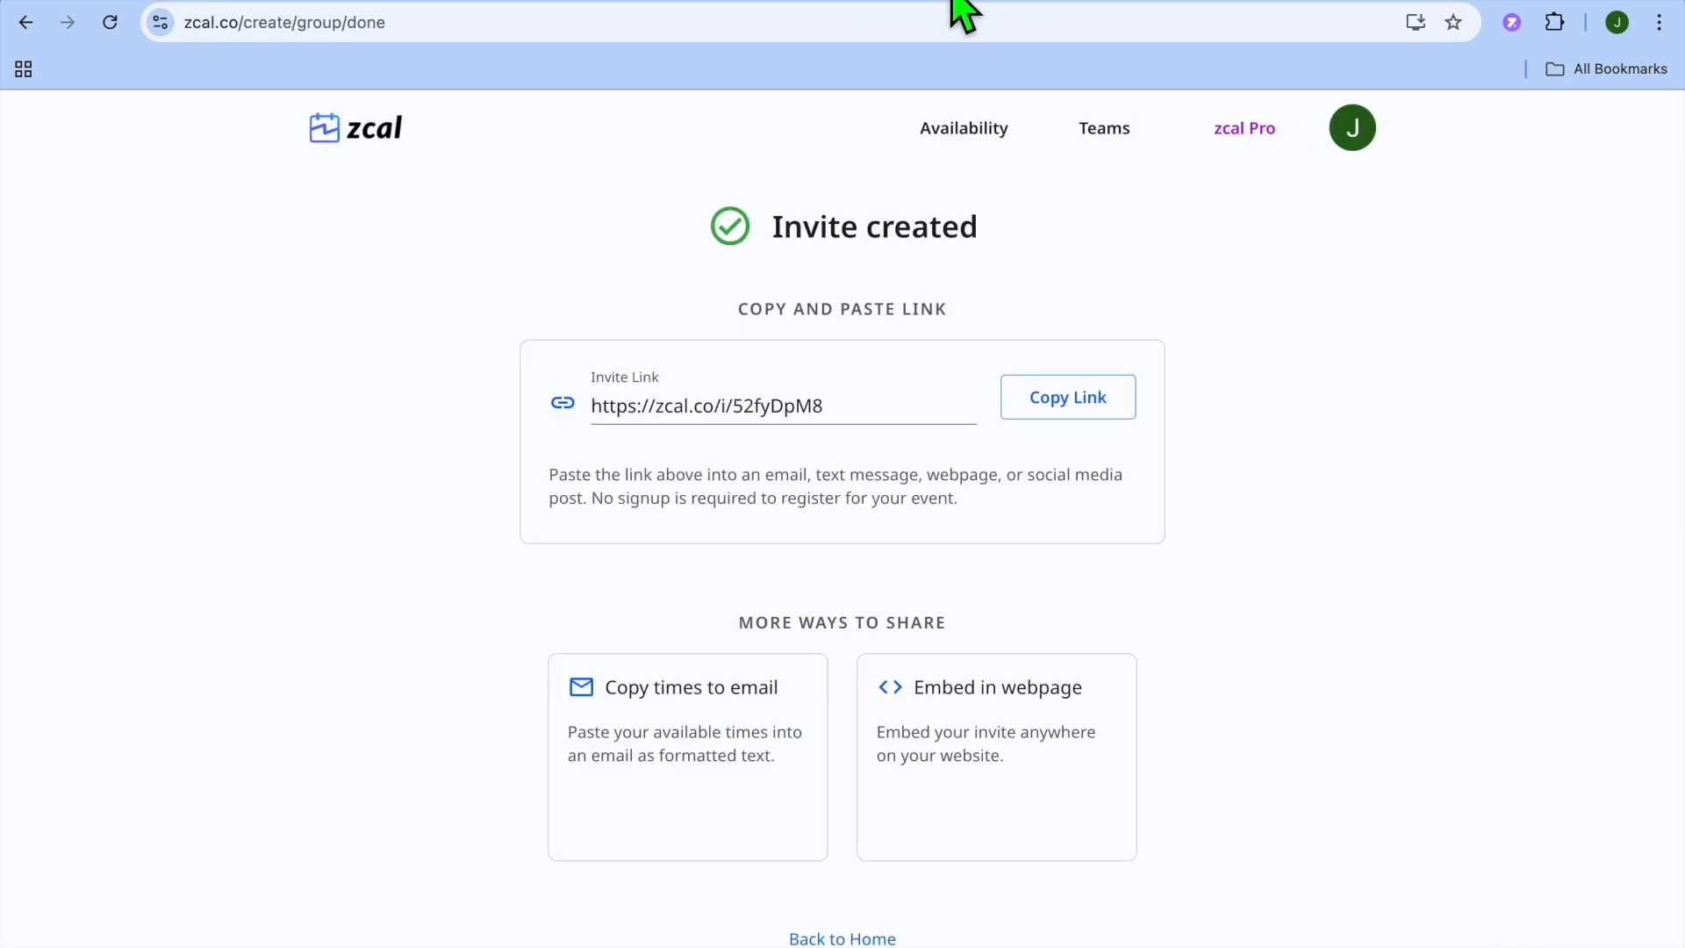
pyautogui.click(1014, 757)
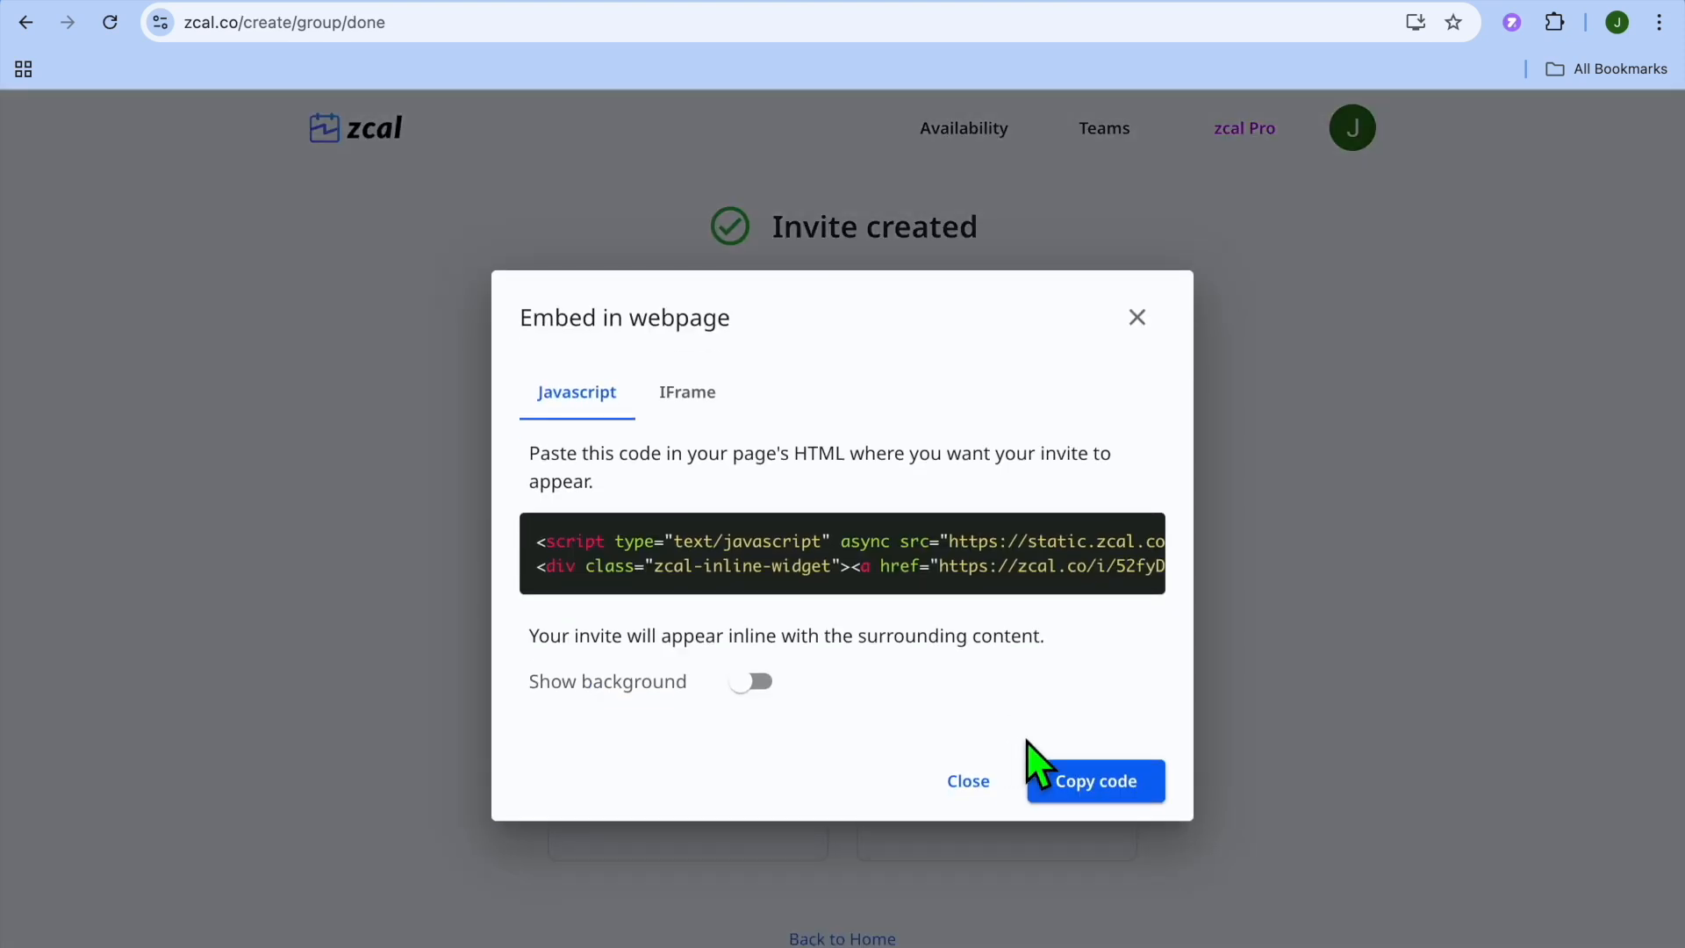
pyautogui.click(1117, 787)
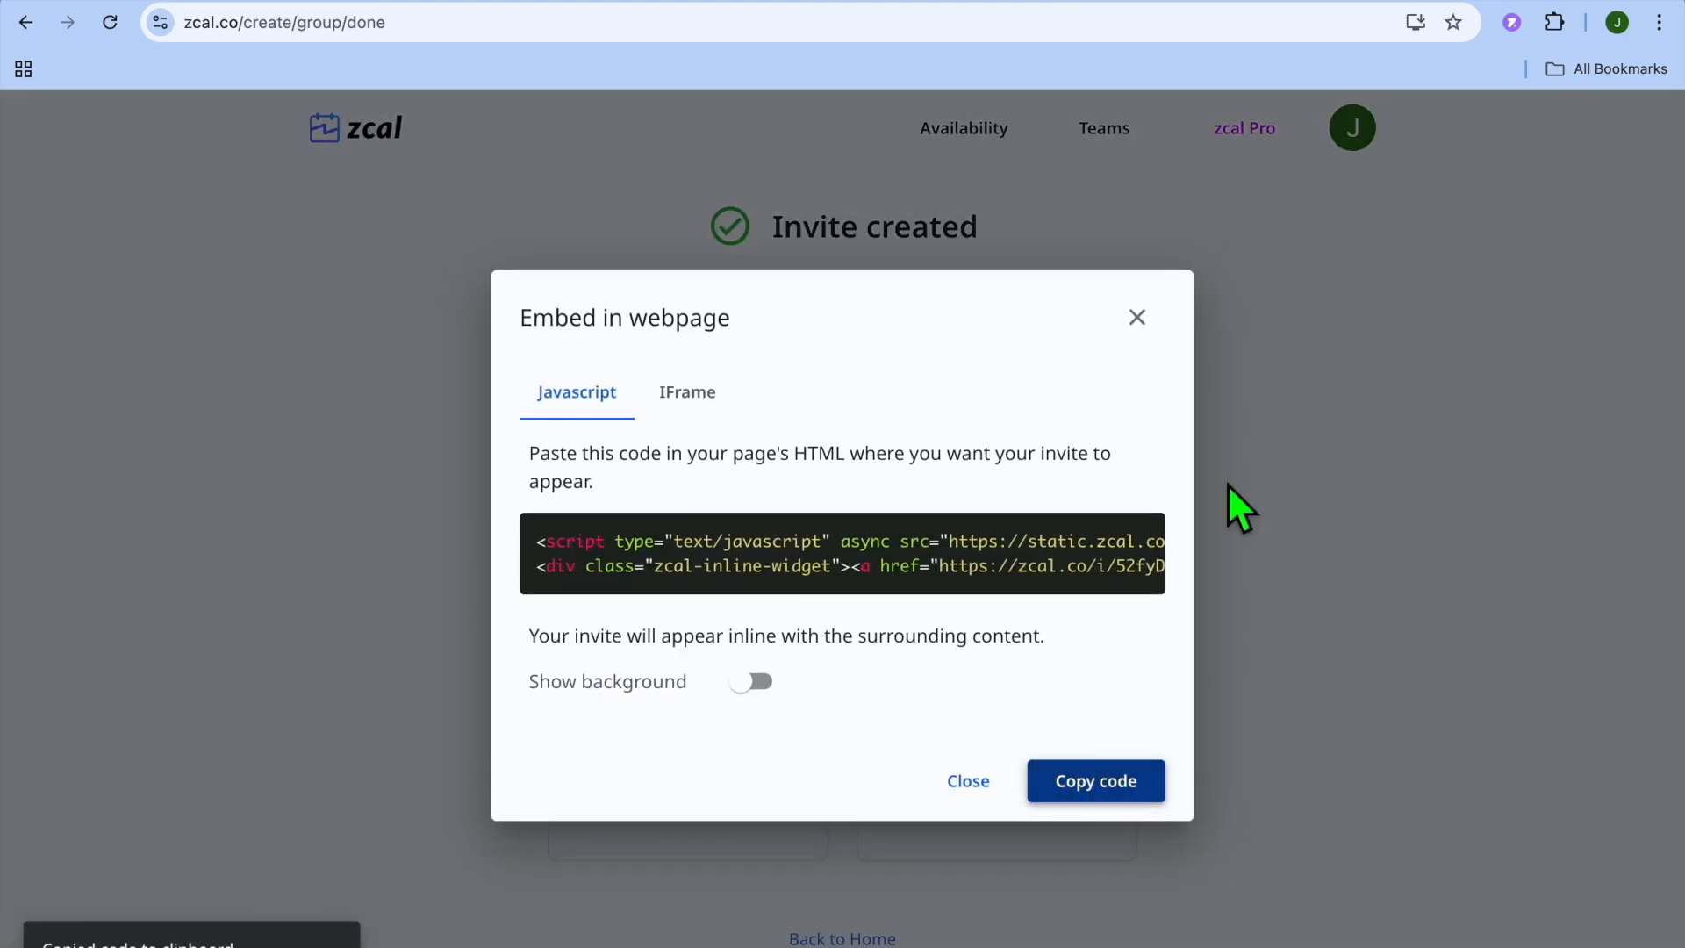
# Insert the copied zcal embed code into the TEST page in Google Sites and check the embedded booking calendar.
pyautogui.click(1387, 1)
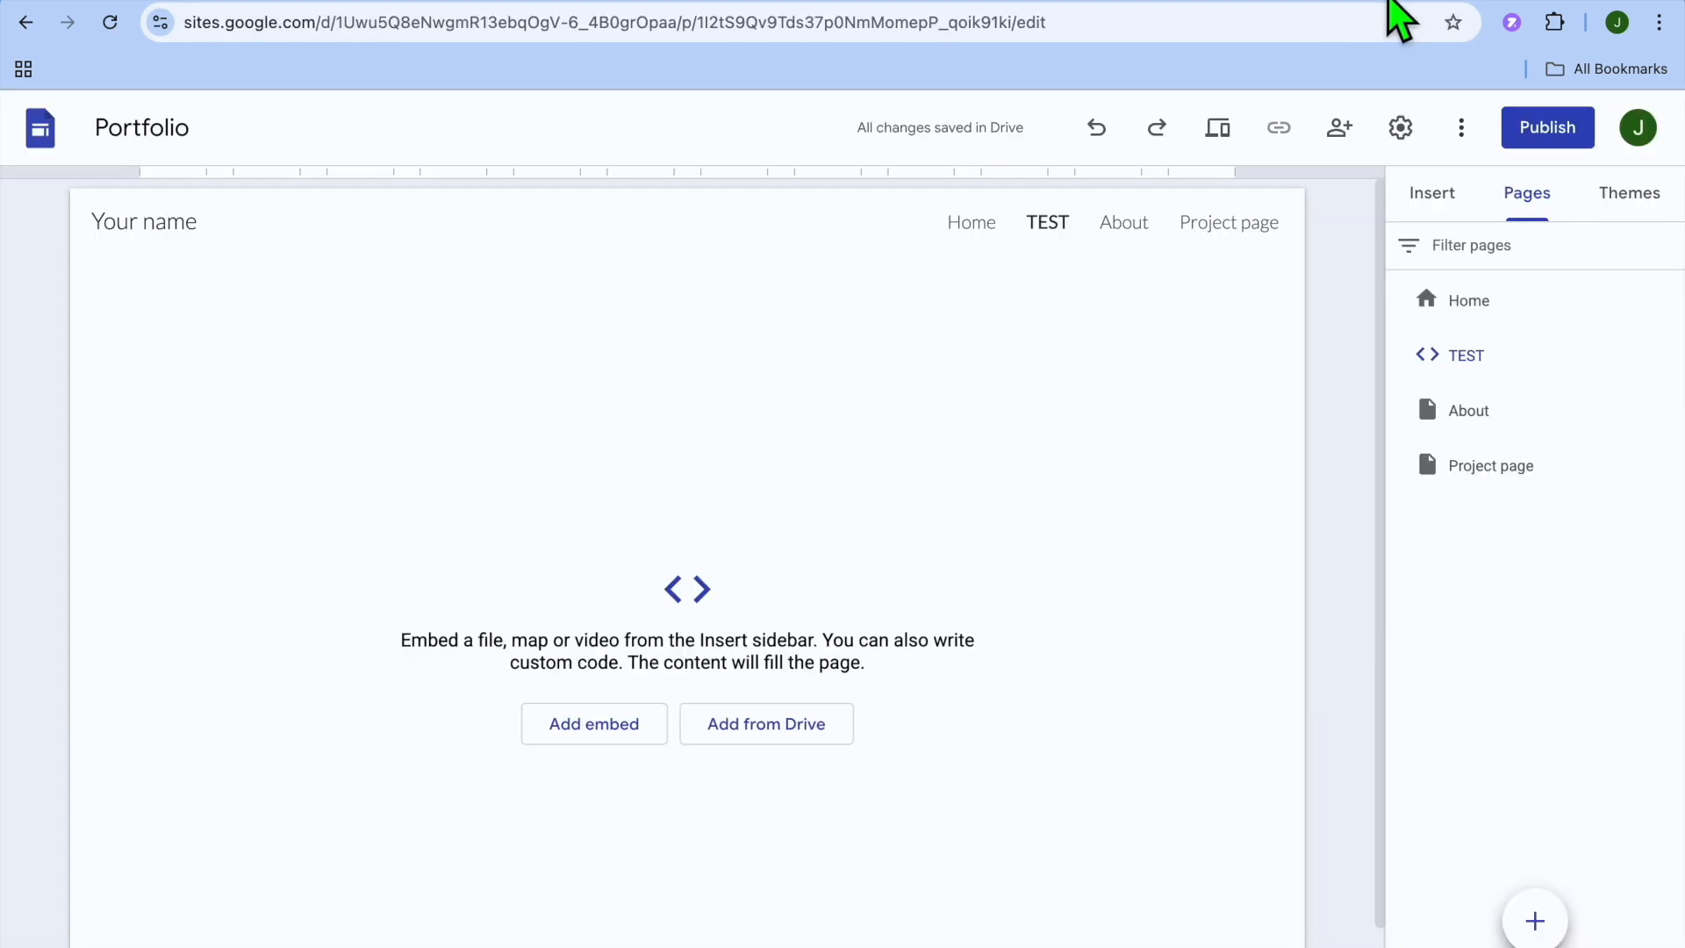
pyautogui.click(625, 721)
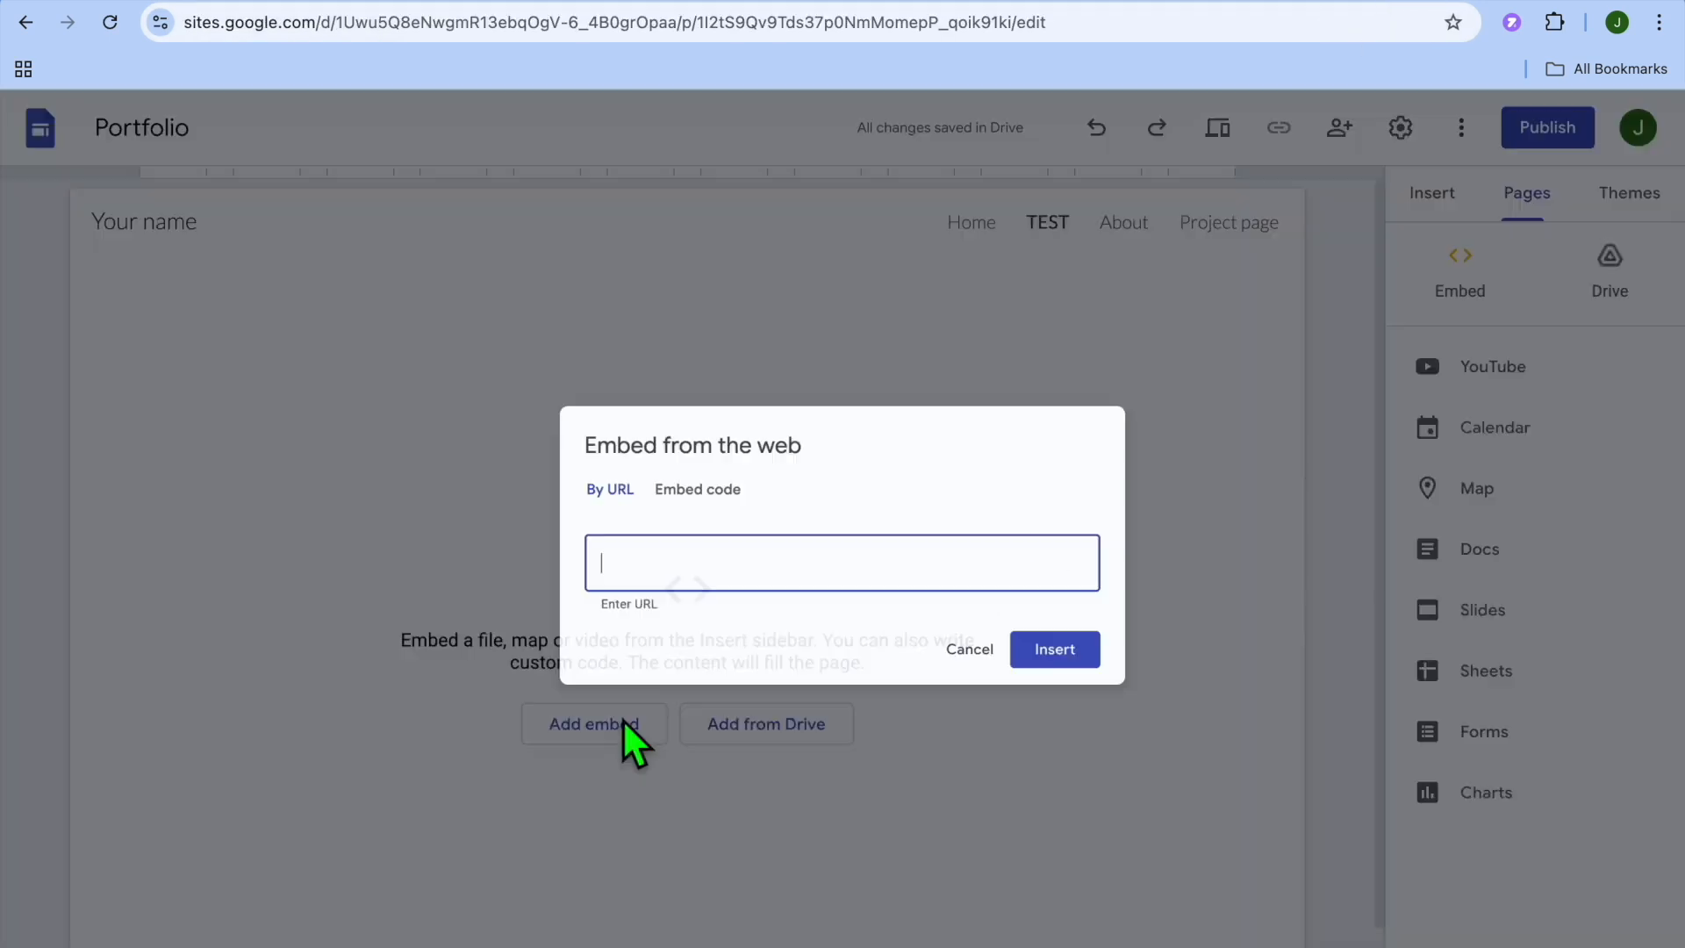
pyautogui.click(678, 482)
pyautogui.click(699, 530)
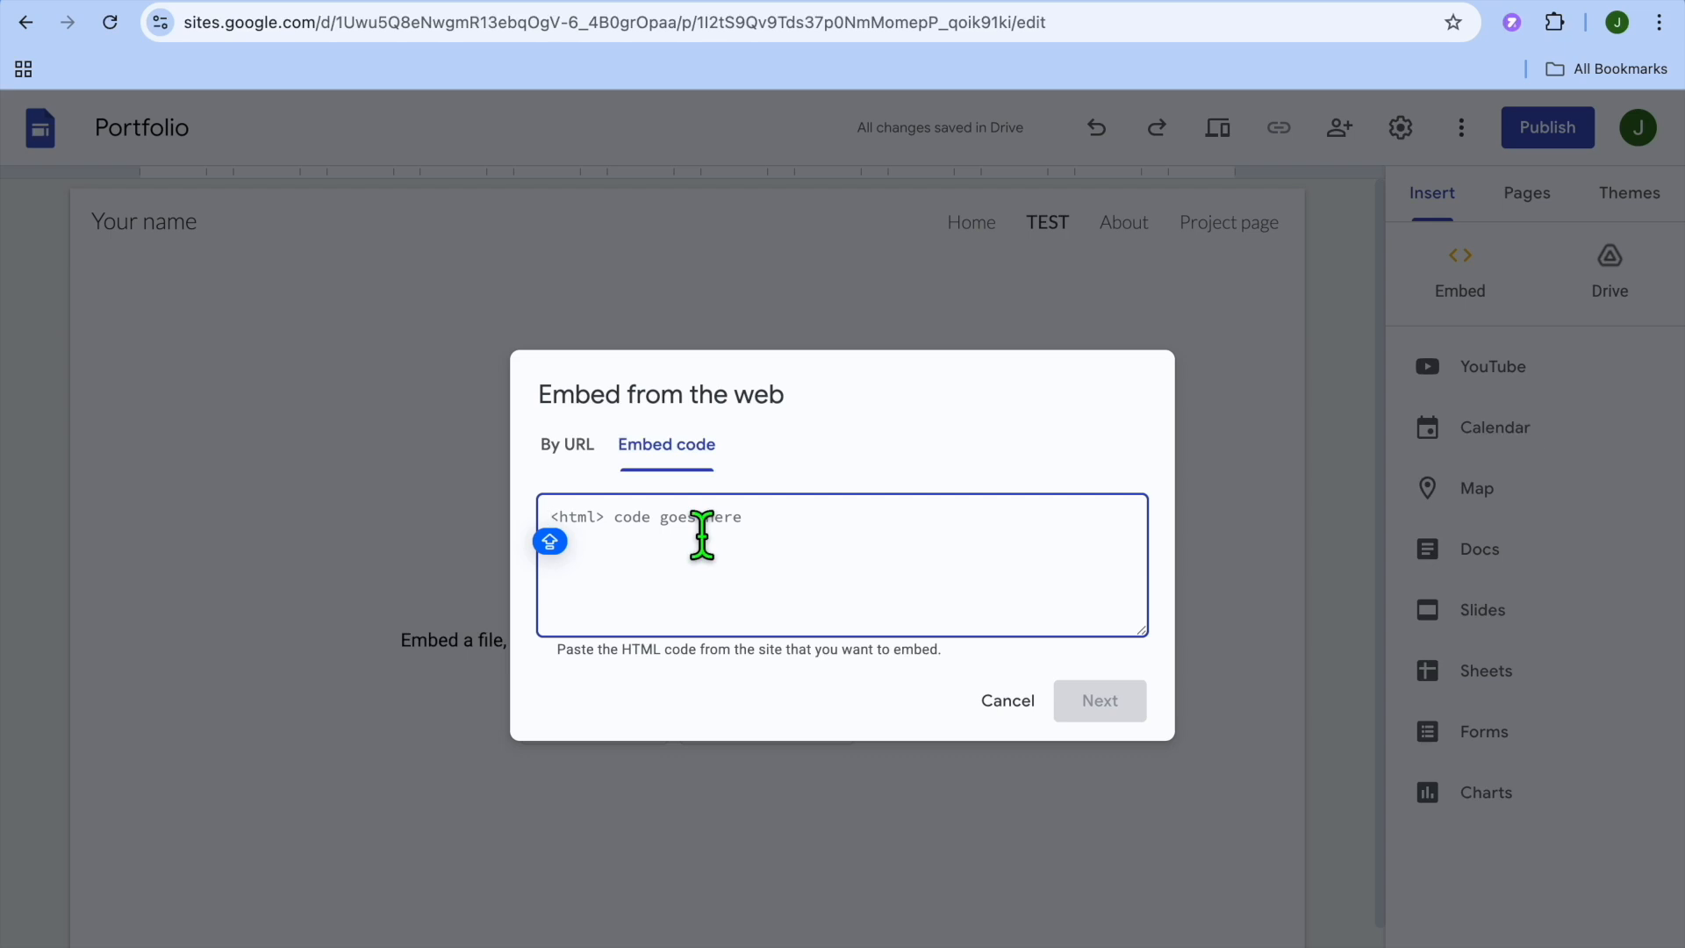
pyautogui.rightClick(689, 511)
pyautogui.click(746, 682)
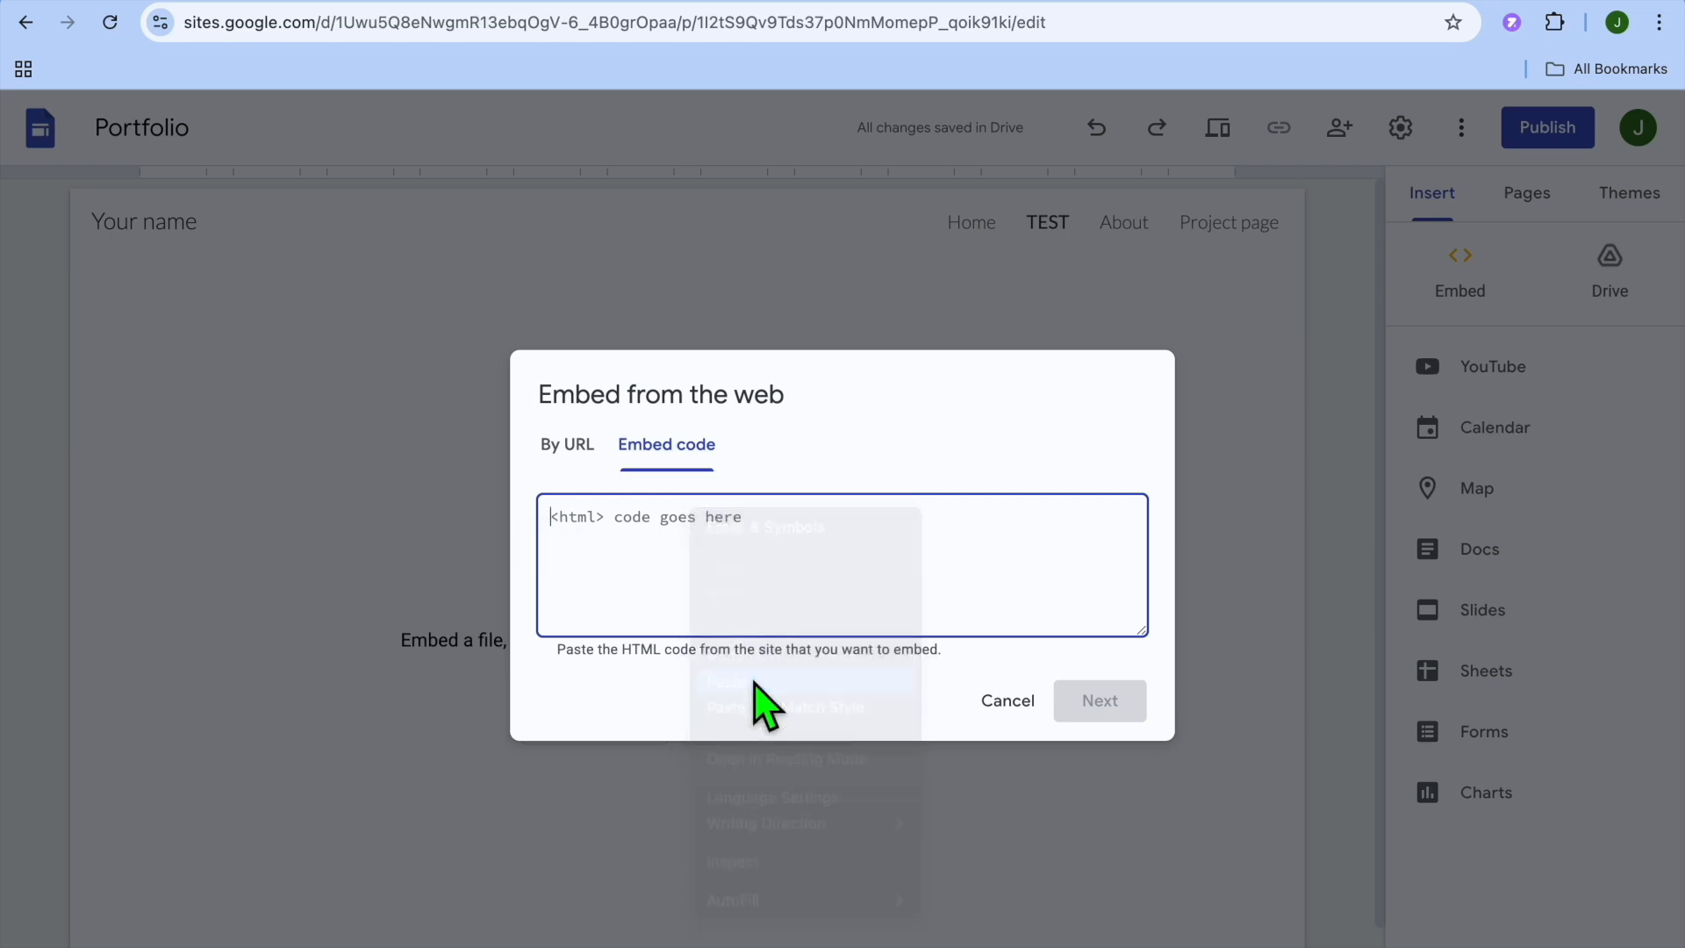
pyautogui.click(1092, 713)
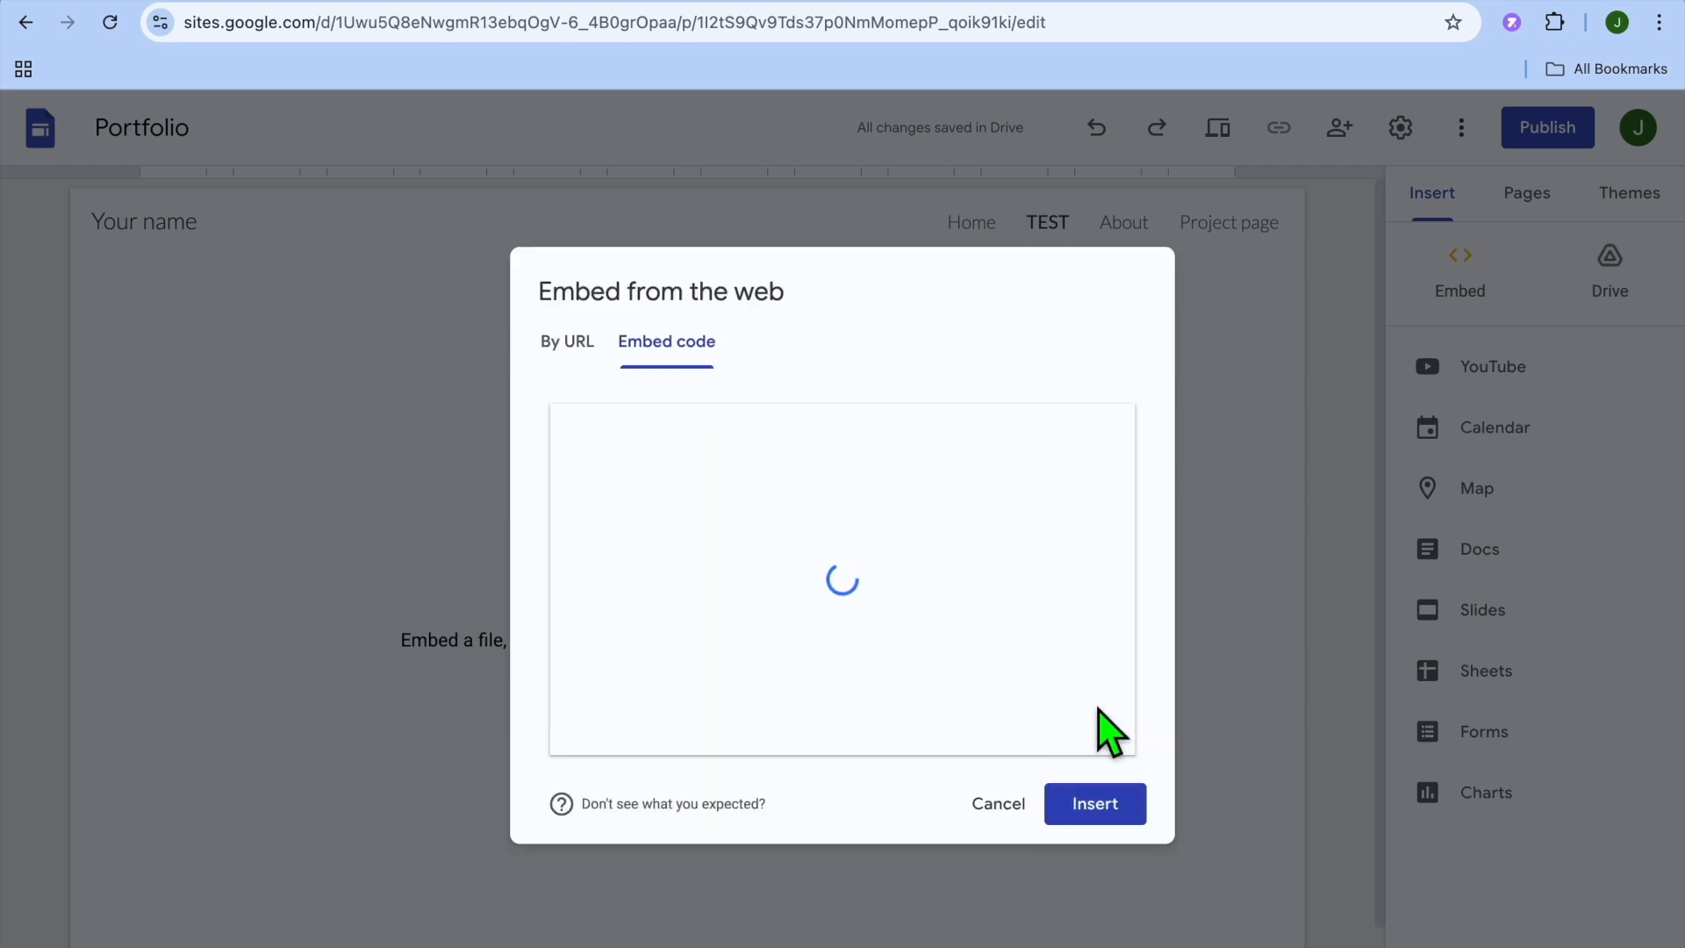
pyautogui.click(1097, 805)
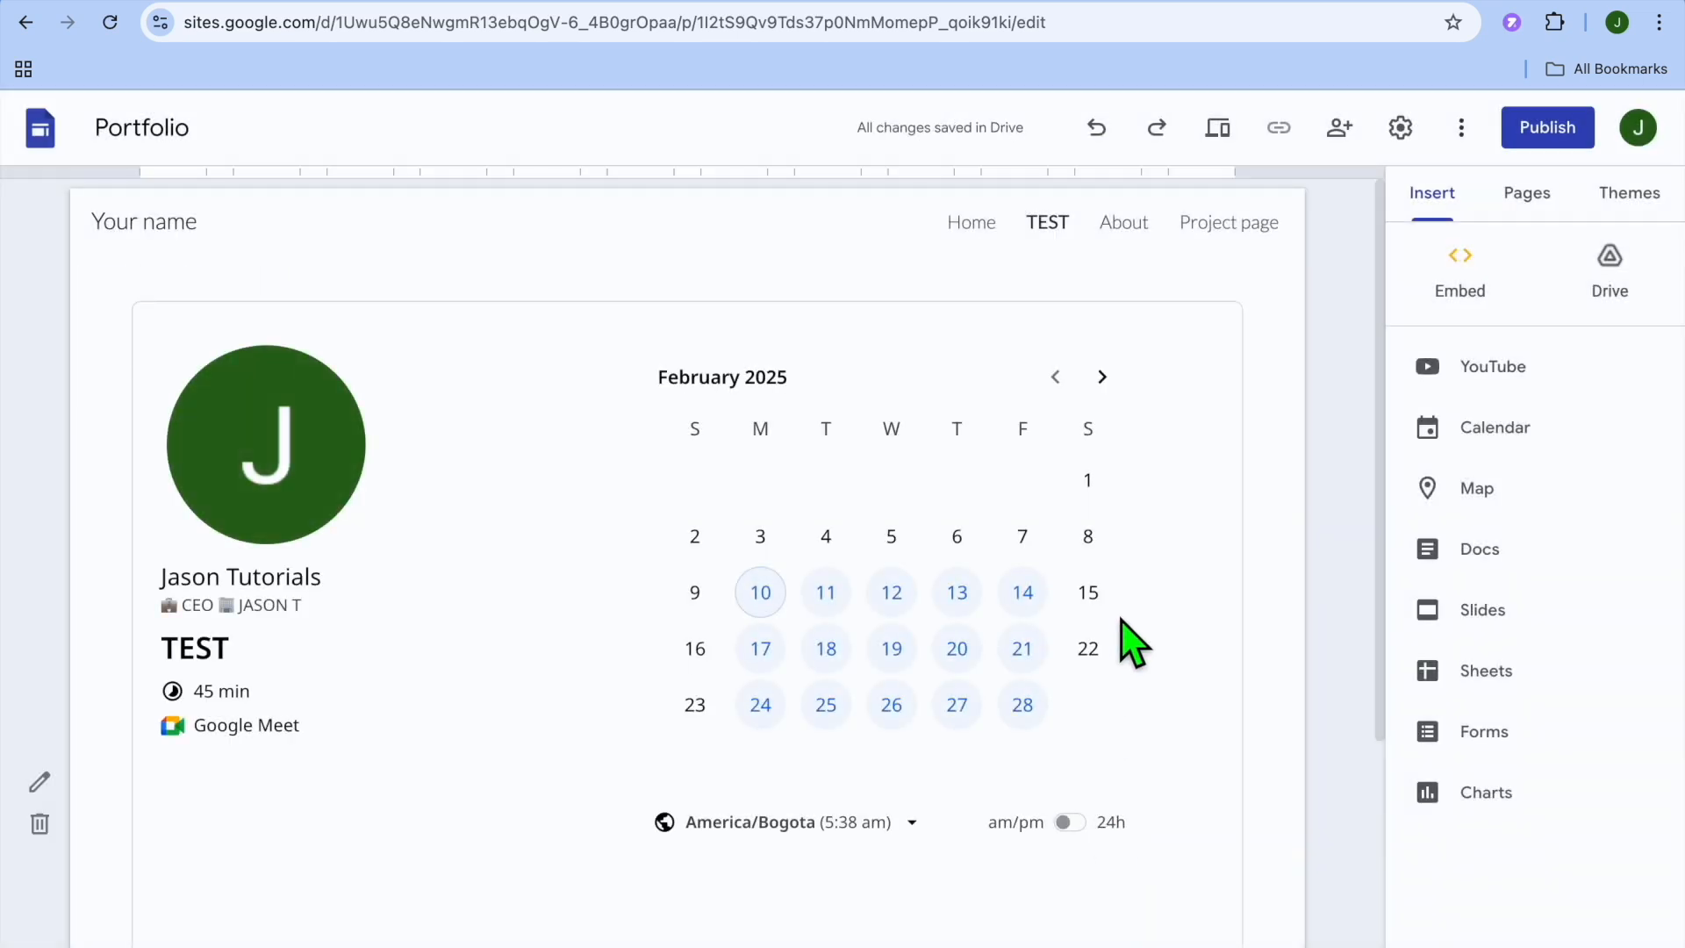
pyautogui.scroll(-3, 1129, 636)
pyautogui.scroll(-2, 1132, 630)
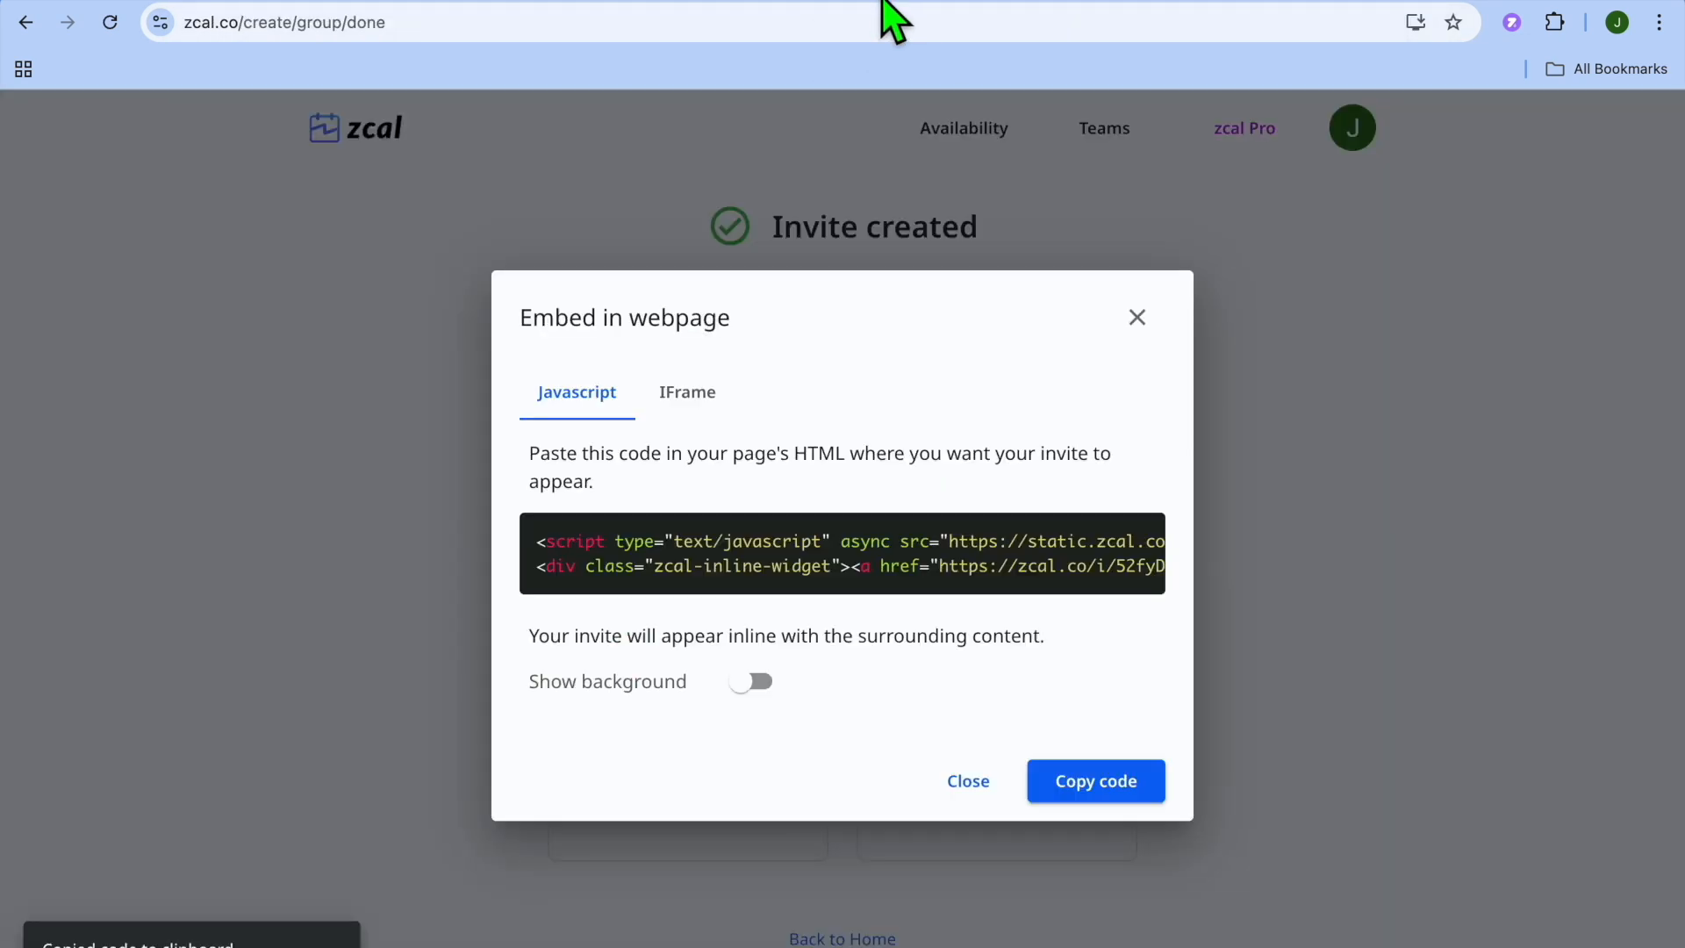
# Close the embed code dialog and open the account settings to review the General options, from personal info to security.
pyautogui.click(1139, 319)
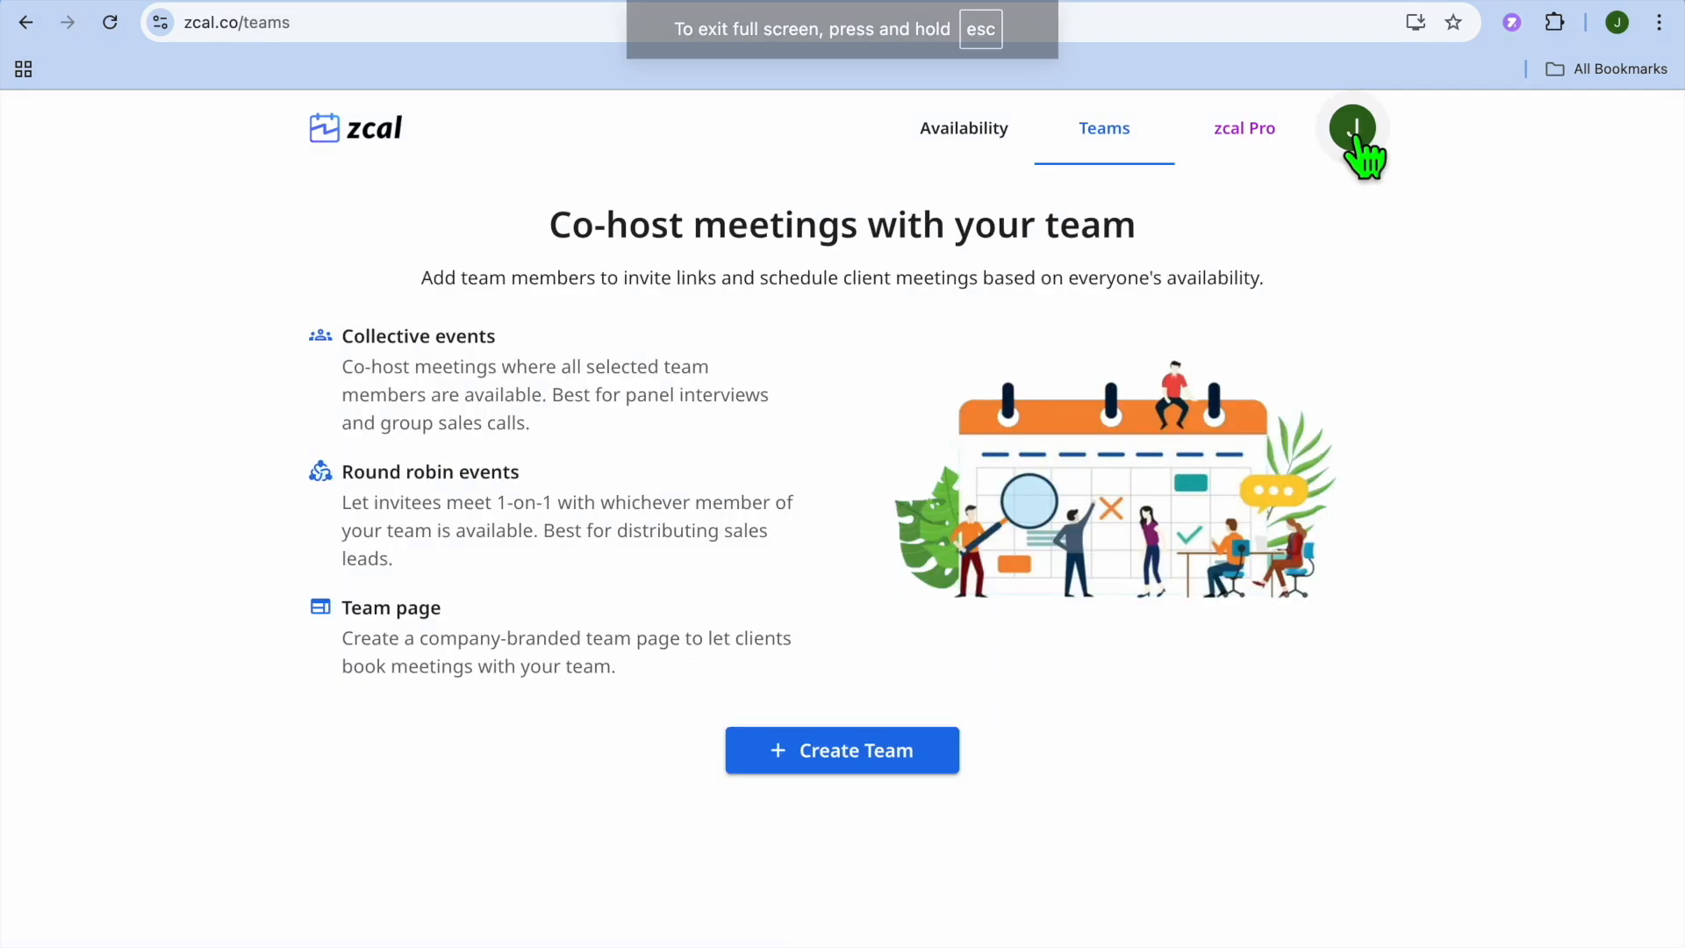
pyautogui.click(1361, 147)
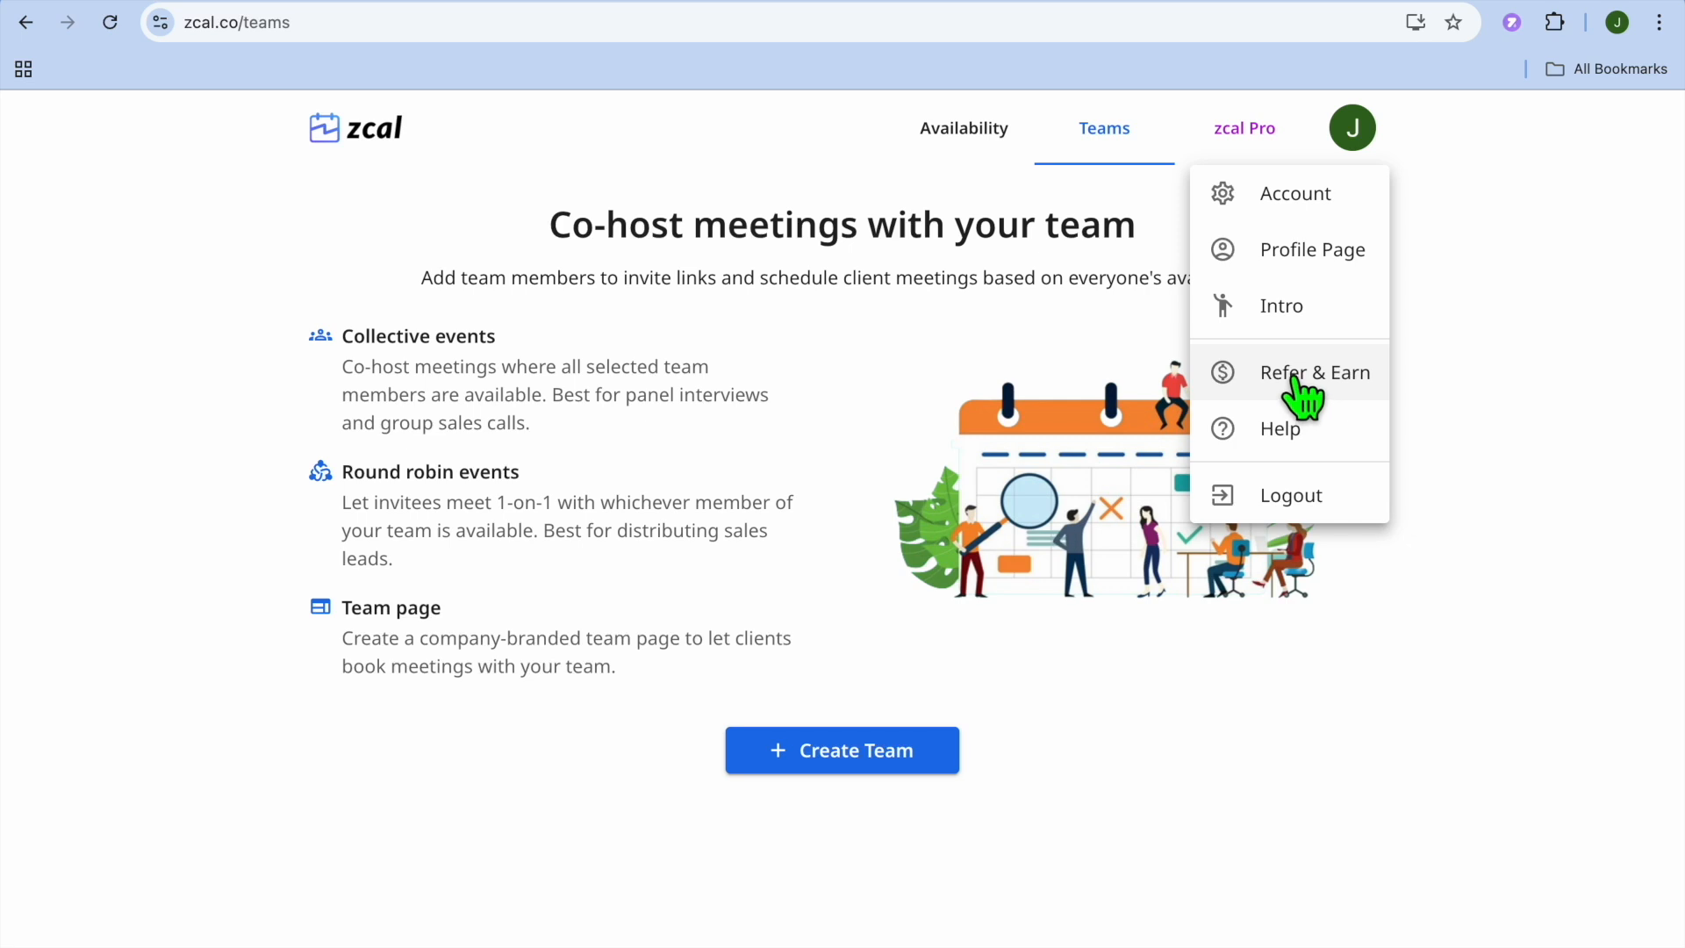
pyautogui.click(1283, 195)
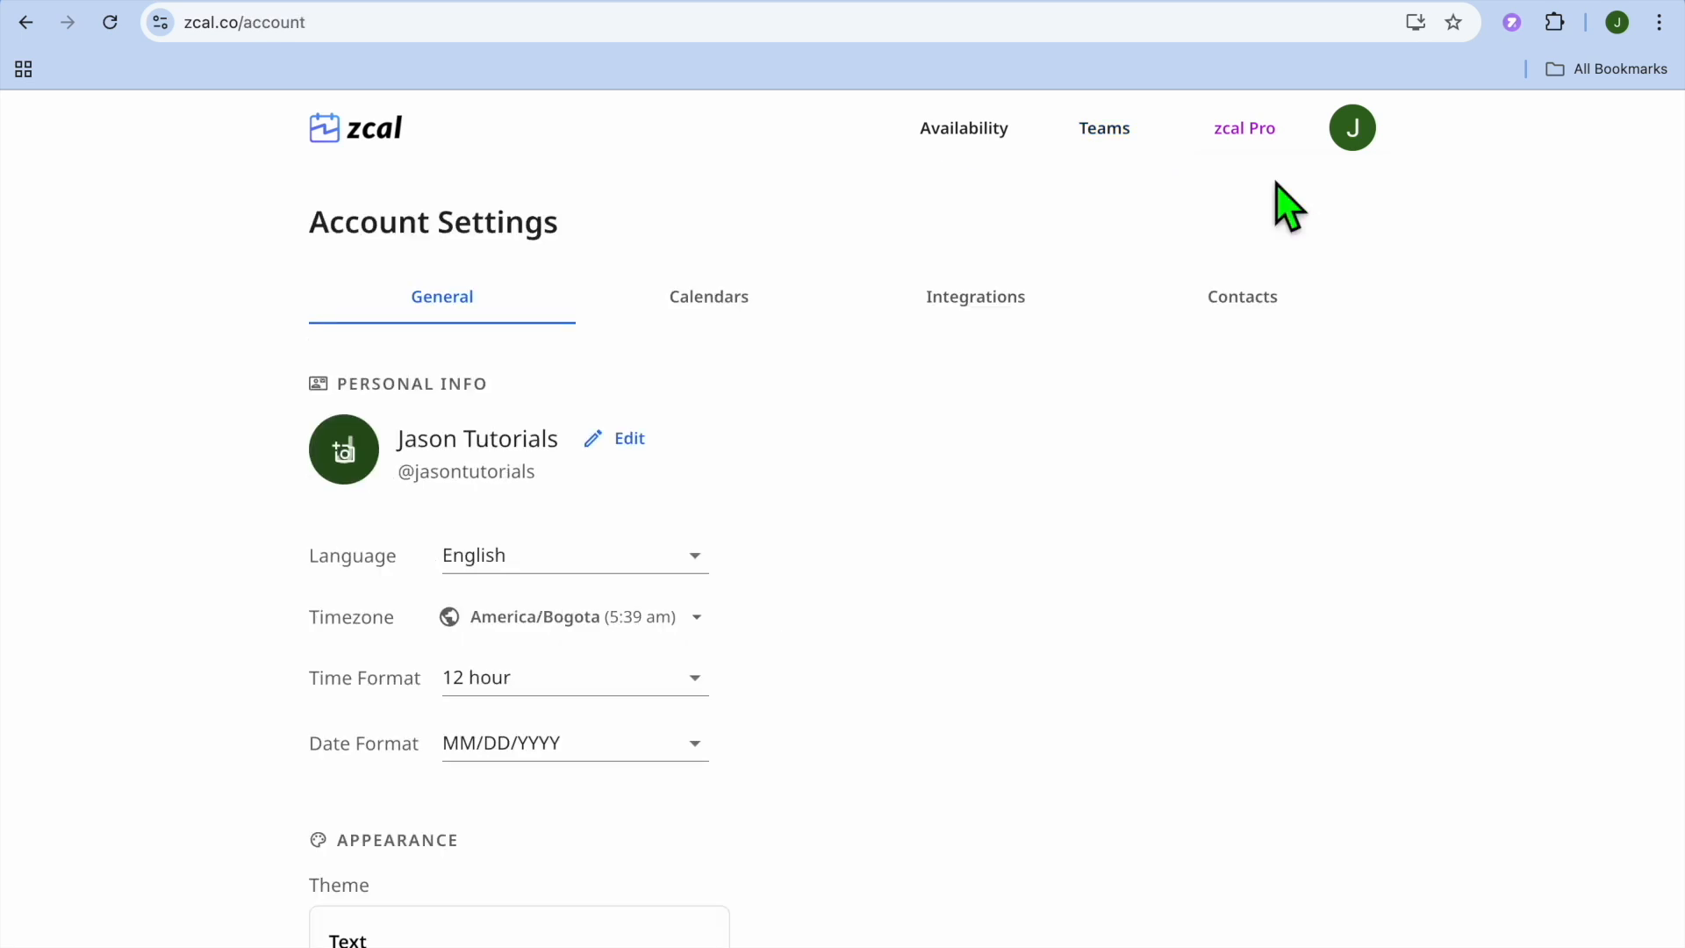
pyautogui.scroll(-3, 1273, 581)
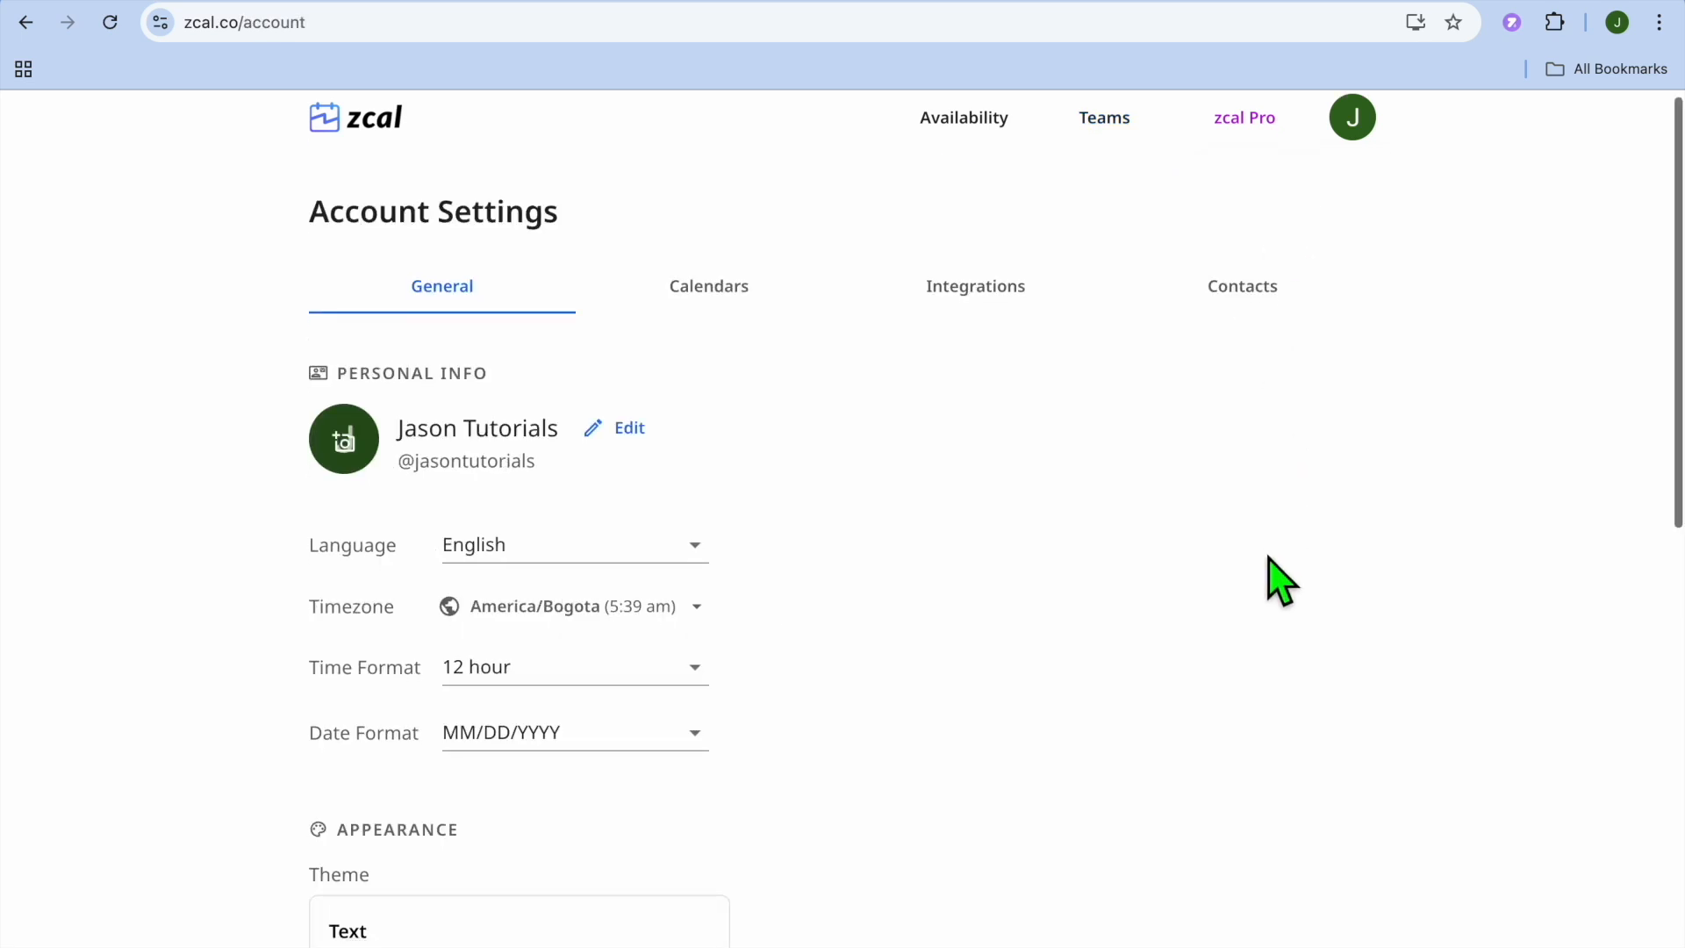
pyautogui.scroll(2, 1282, 580)
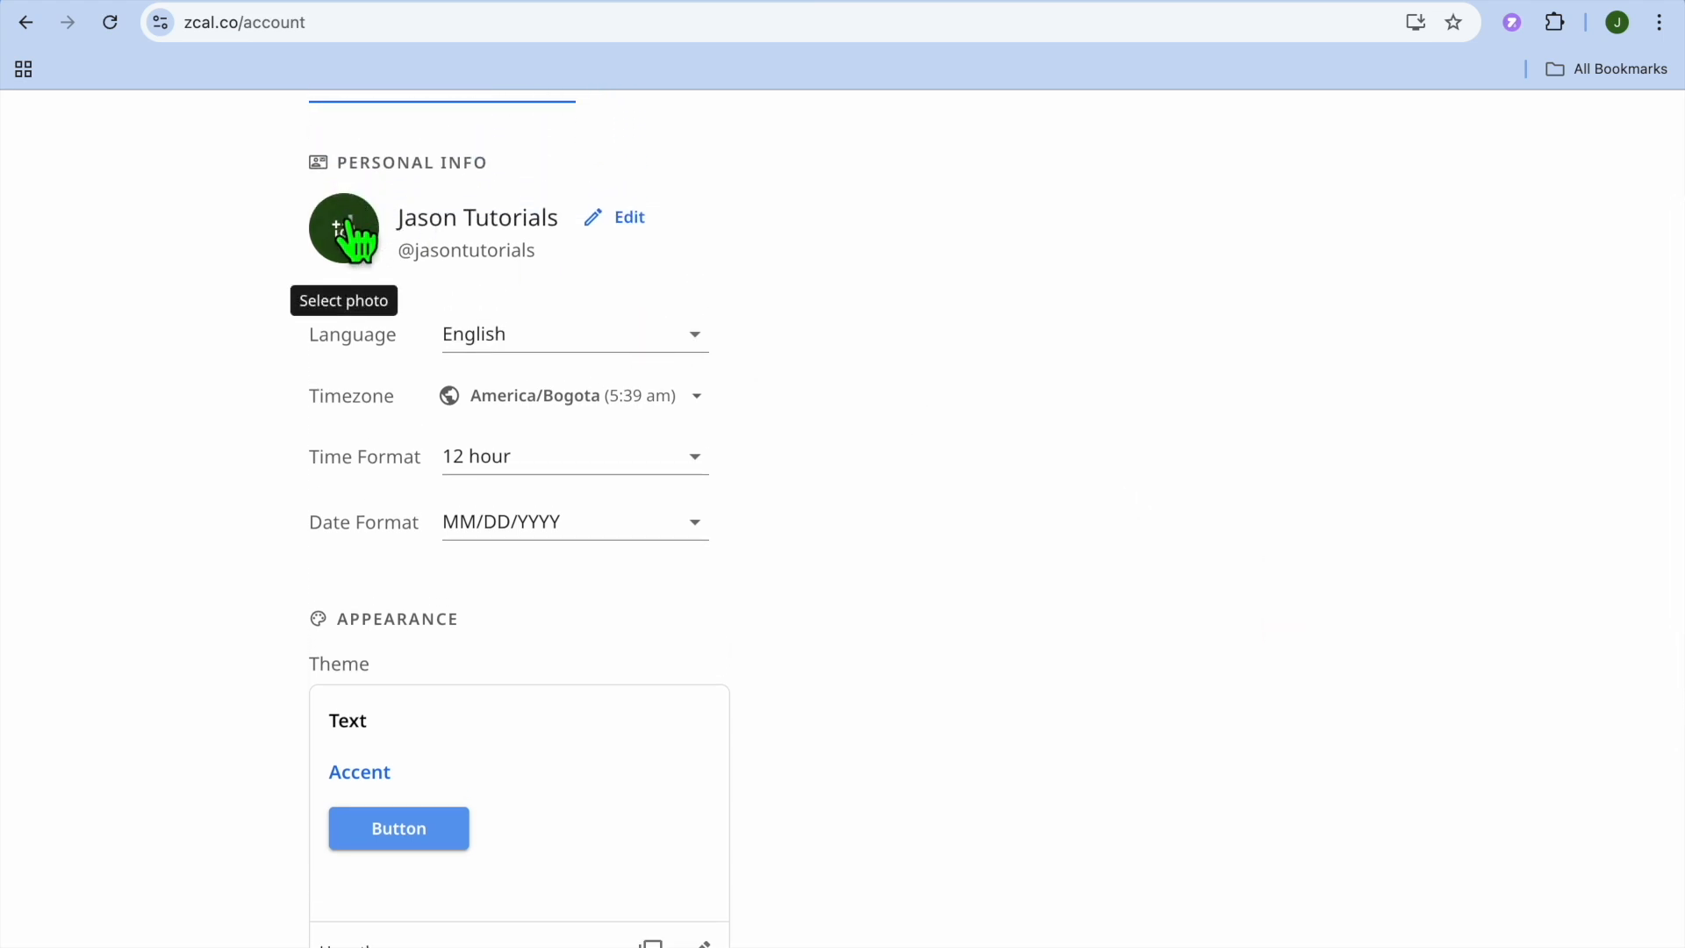
pyautogui.scroll(-2, 808, 390)
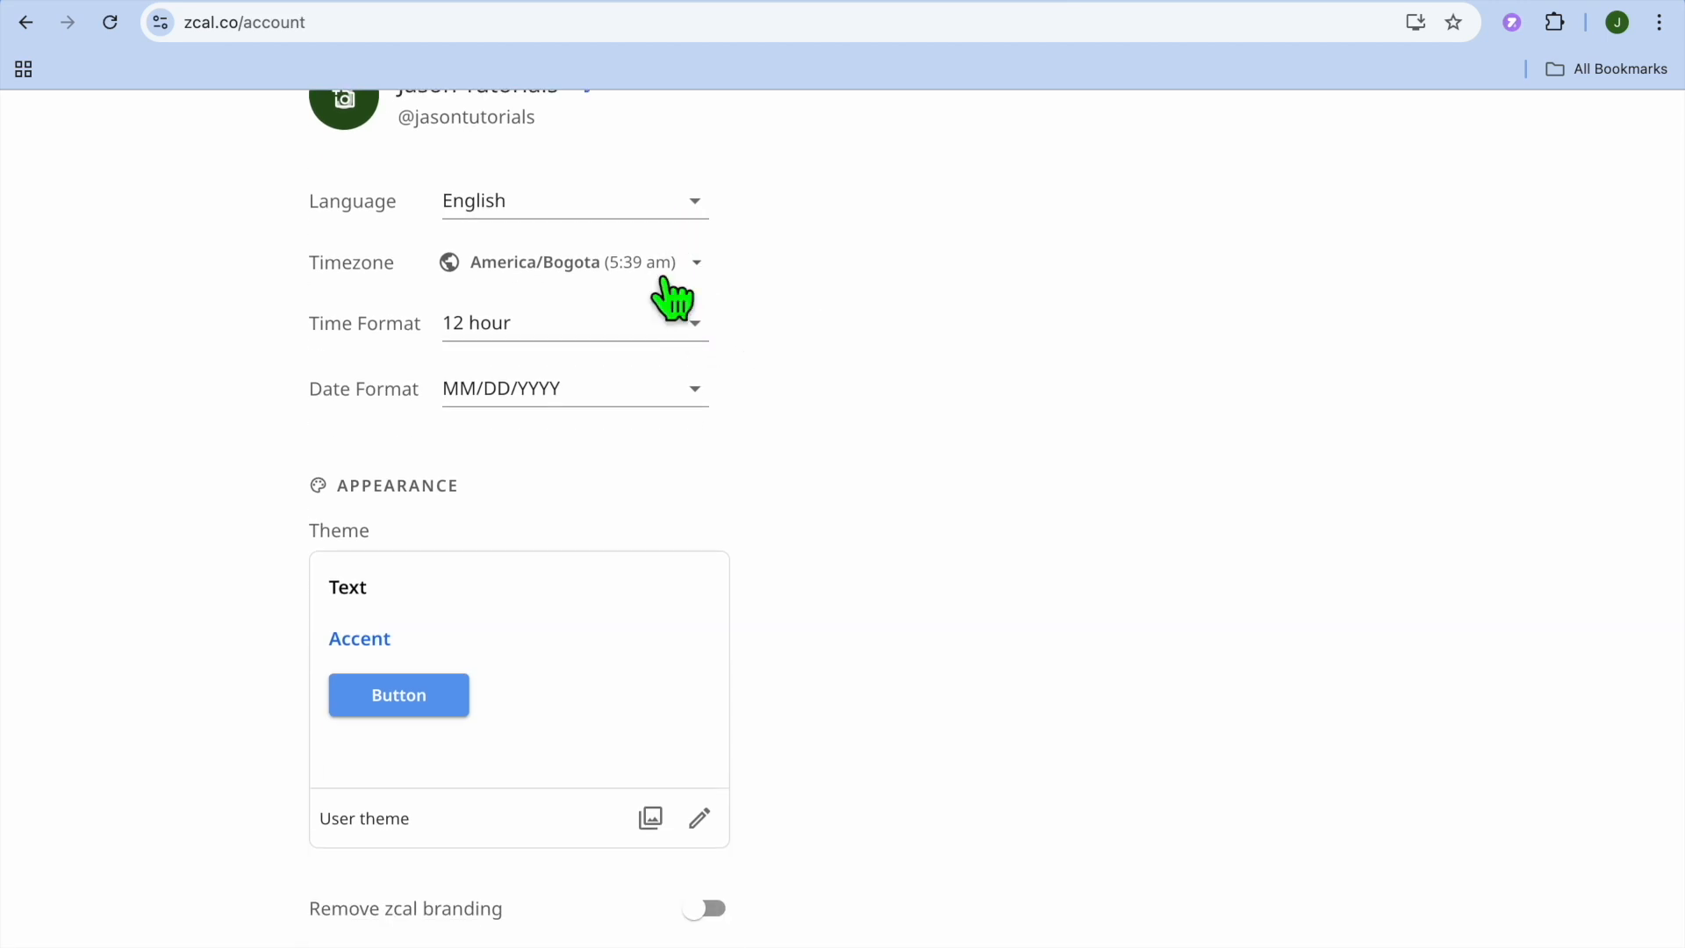
pyautogui.scroll(-4, 830, 525)
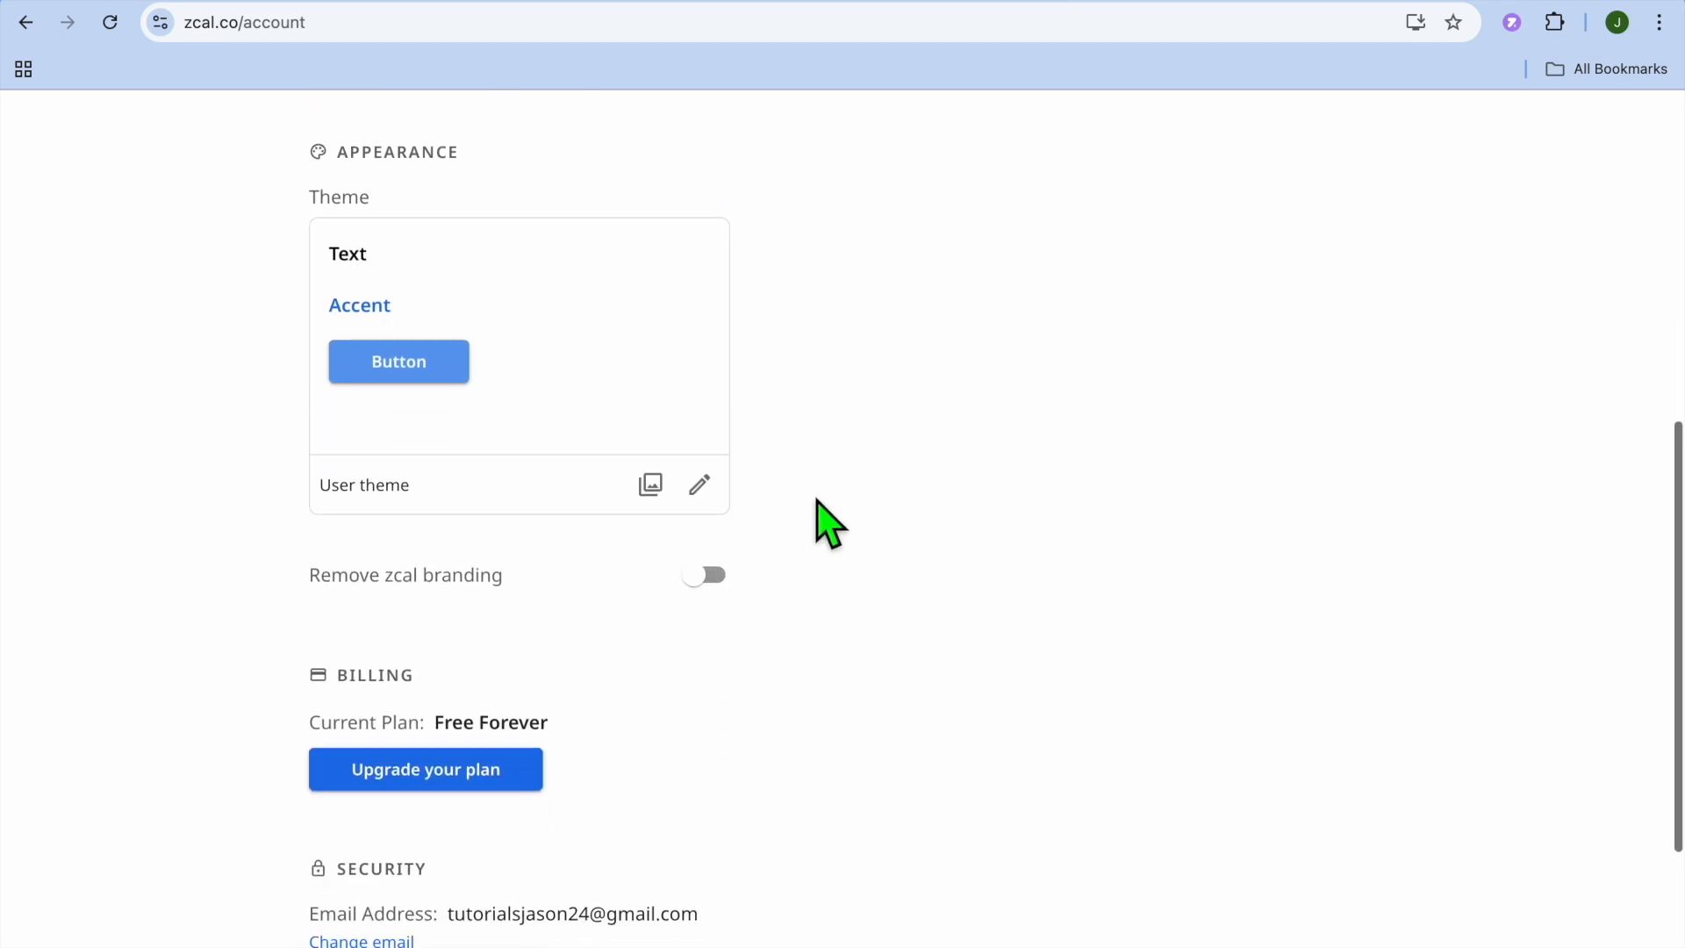
pyautogui.scroll(-3, 829, 525)
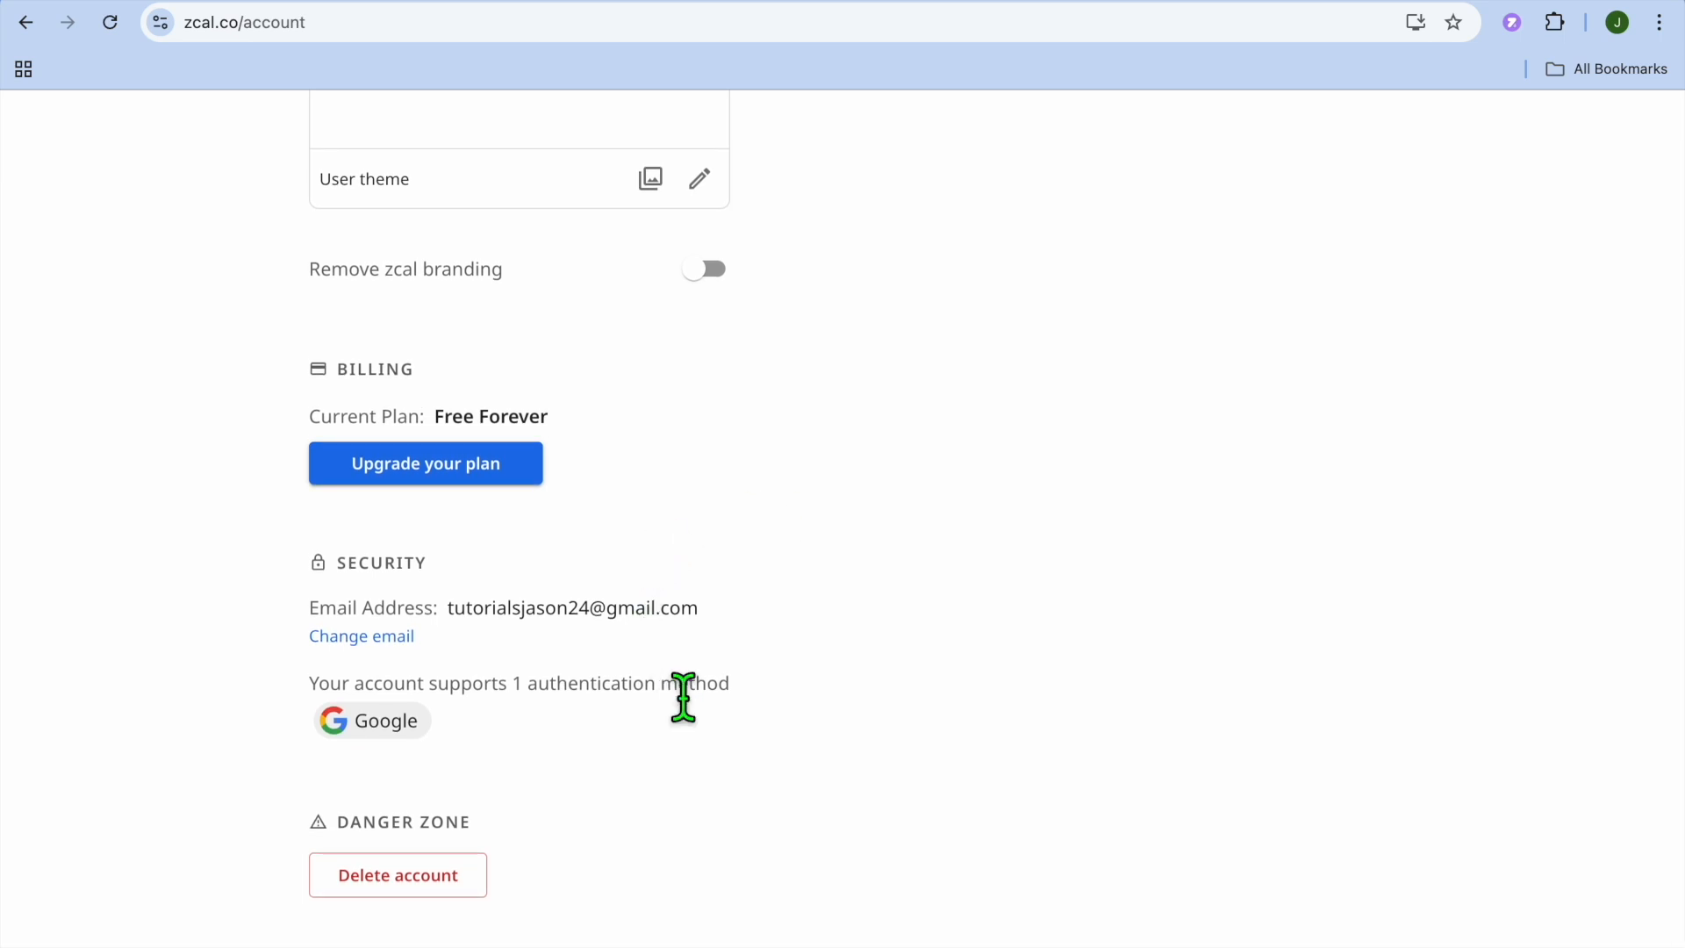
# Open the plan upgrade offer from Billing, view the monthly Pro pricing and included features, and close the offer.
pyautogui.click(489, 461)
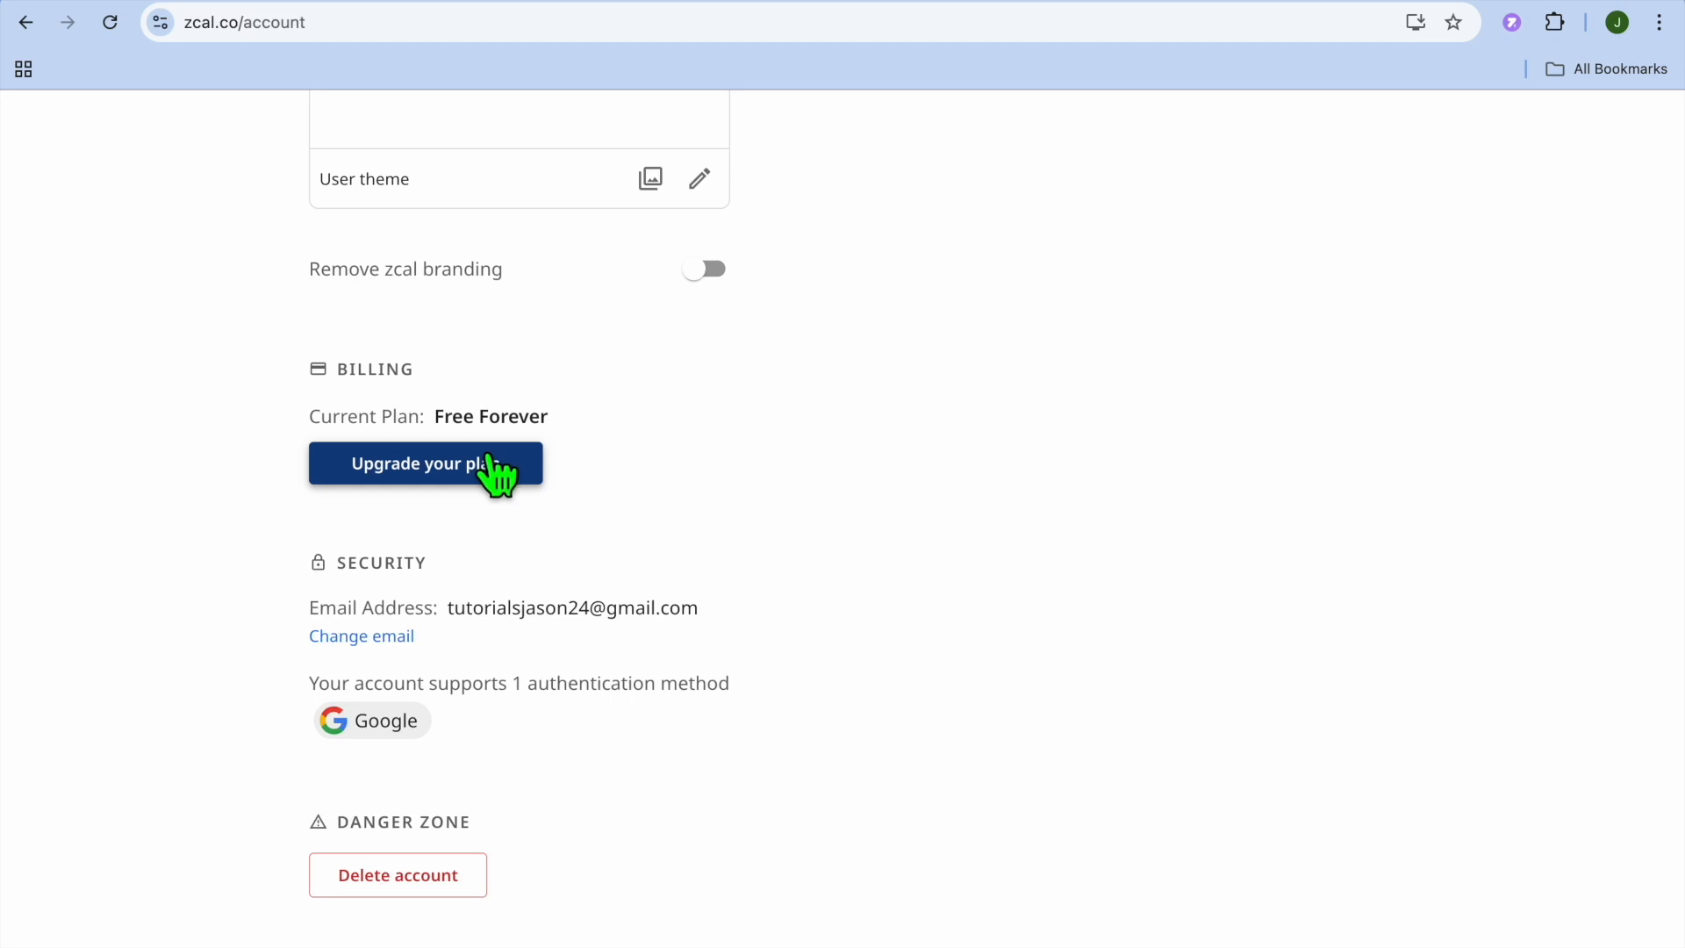
pyautogui.click(490, 461)
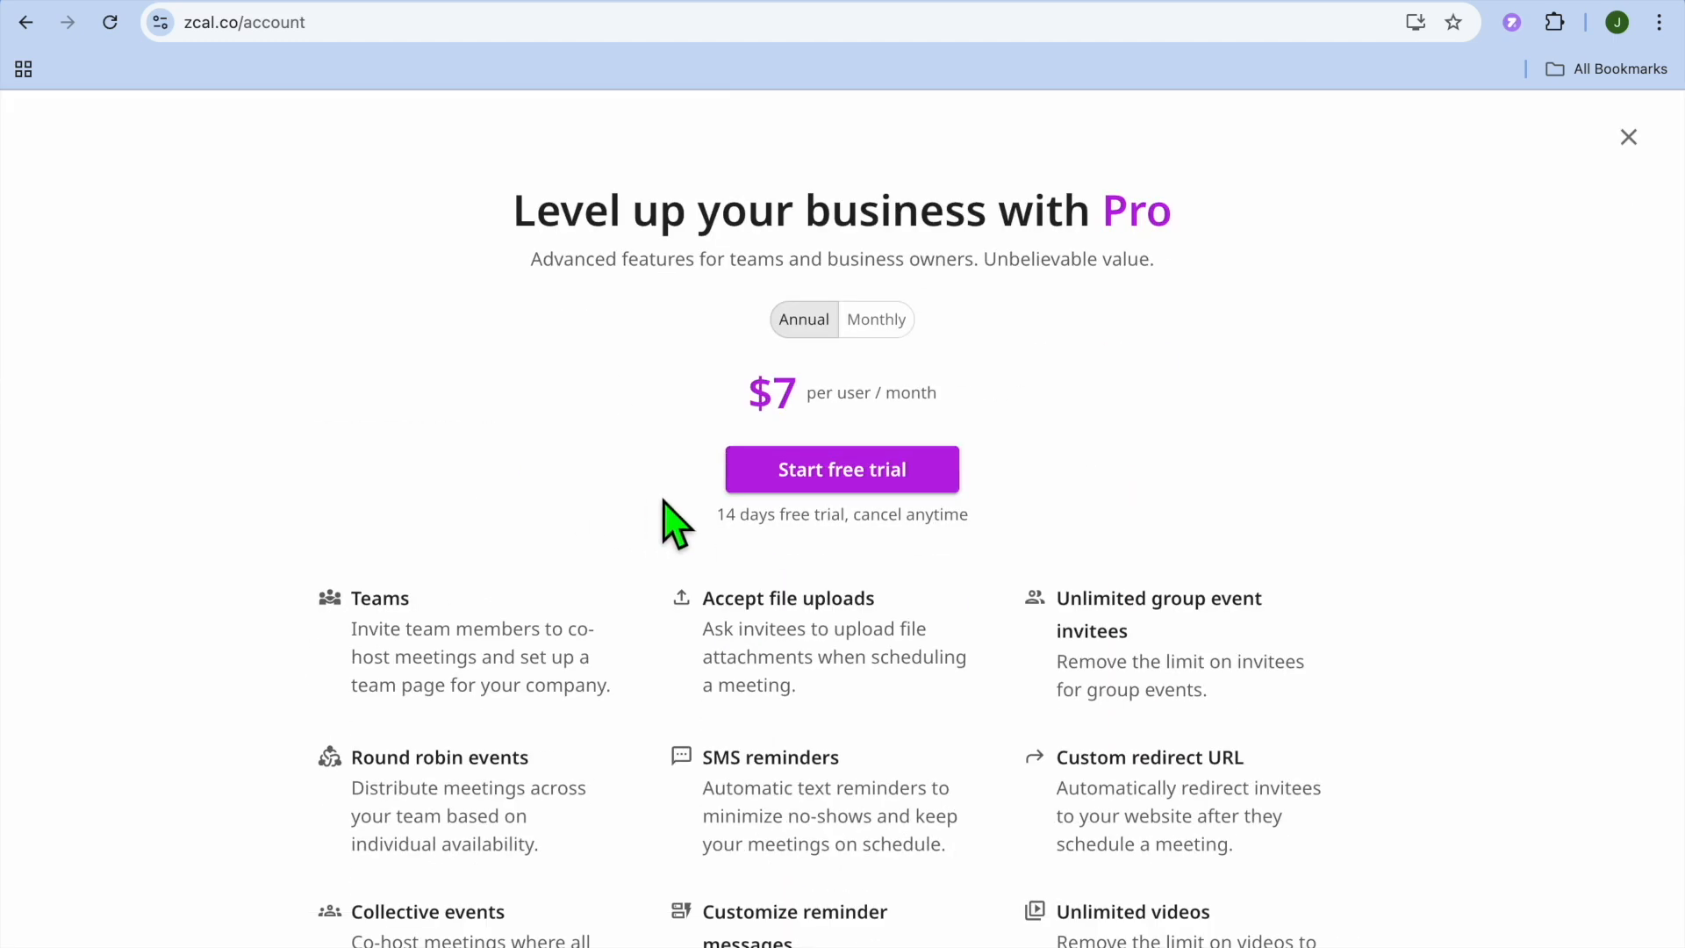
pyautogui.click(878, 324)
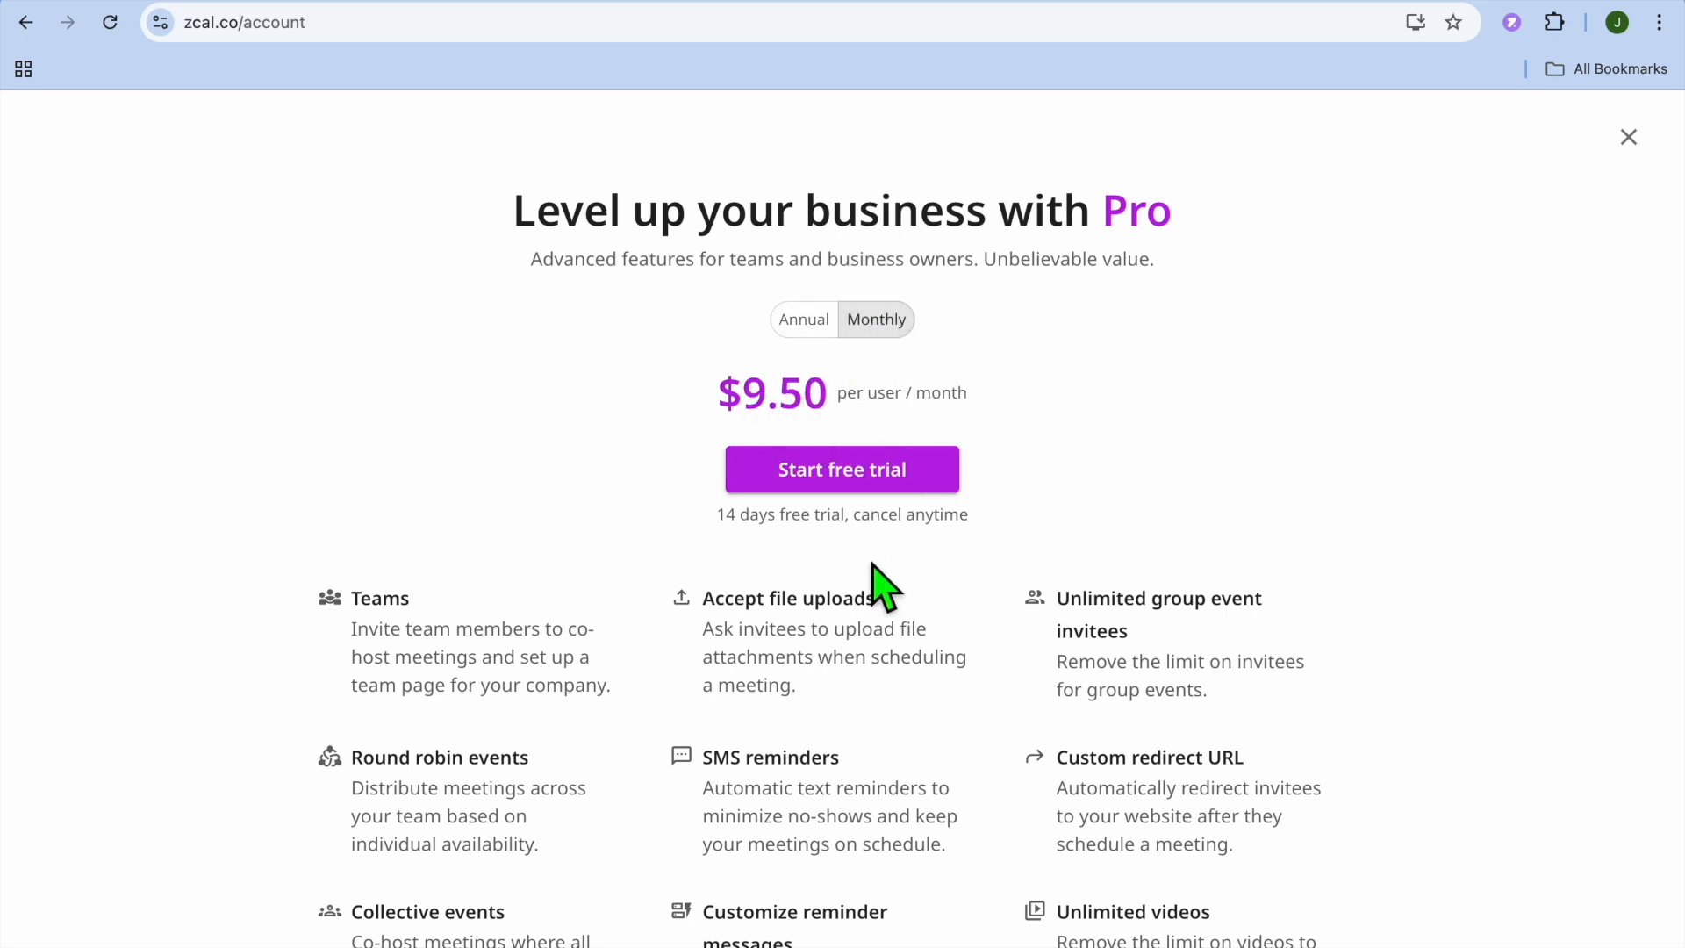
pyautogui.scroll(-2, 873, 566)
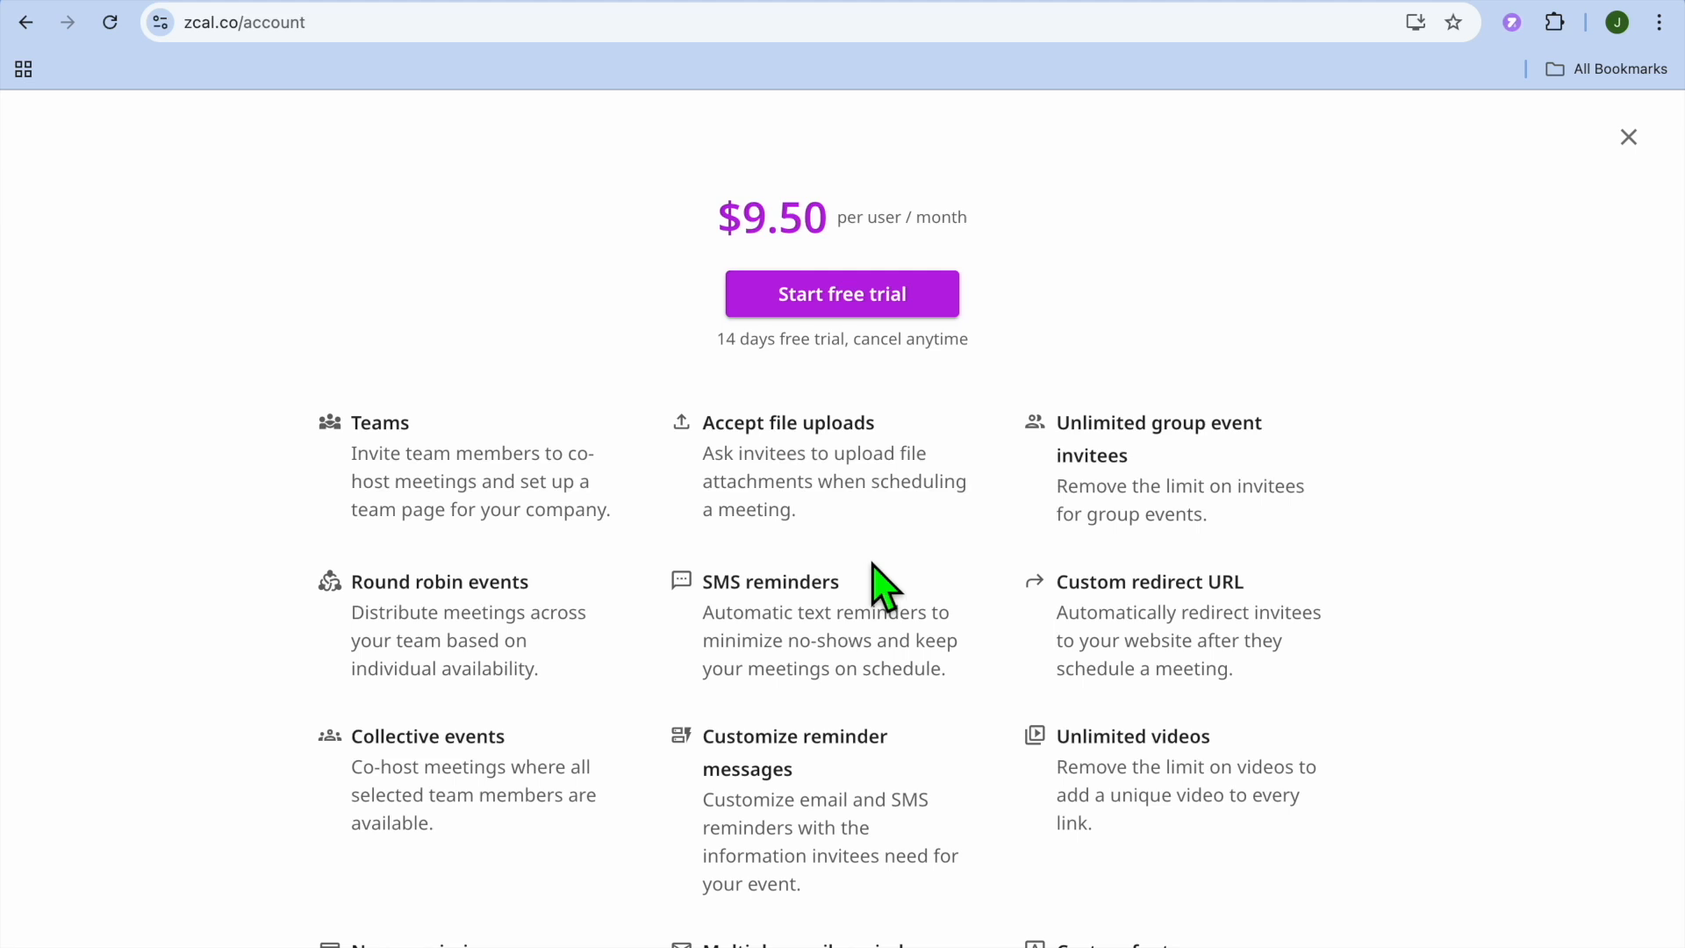
pyautogui.scroll(-1, 873, 566)
pyautogui.scroll(-3, 873, 569)
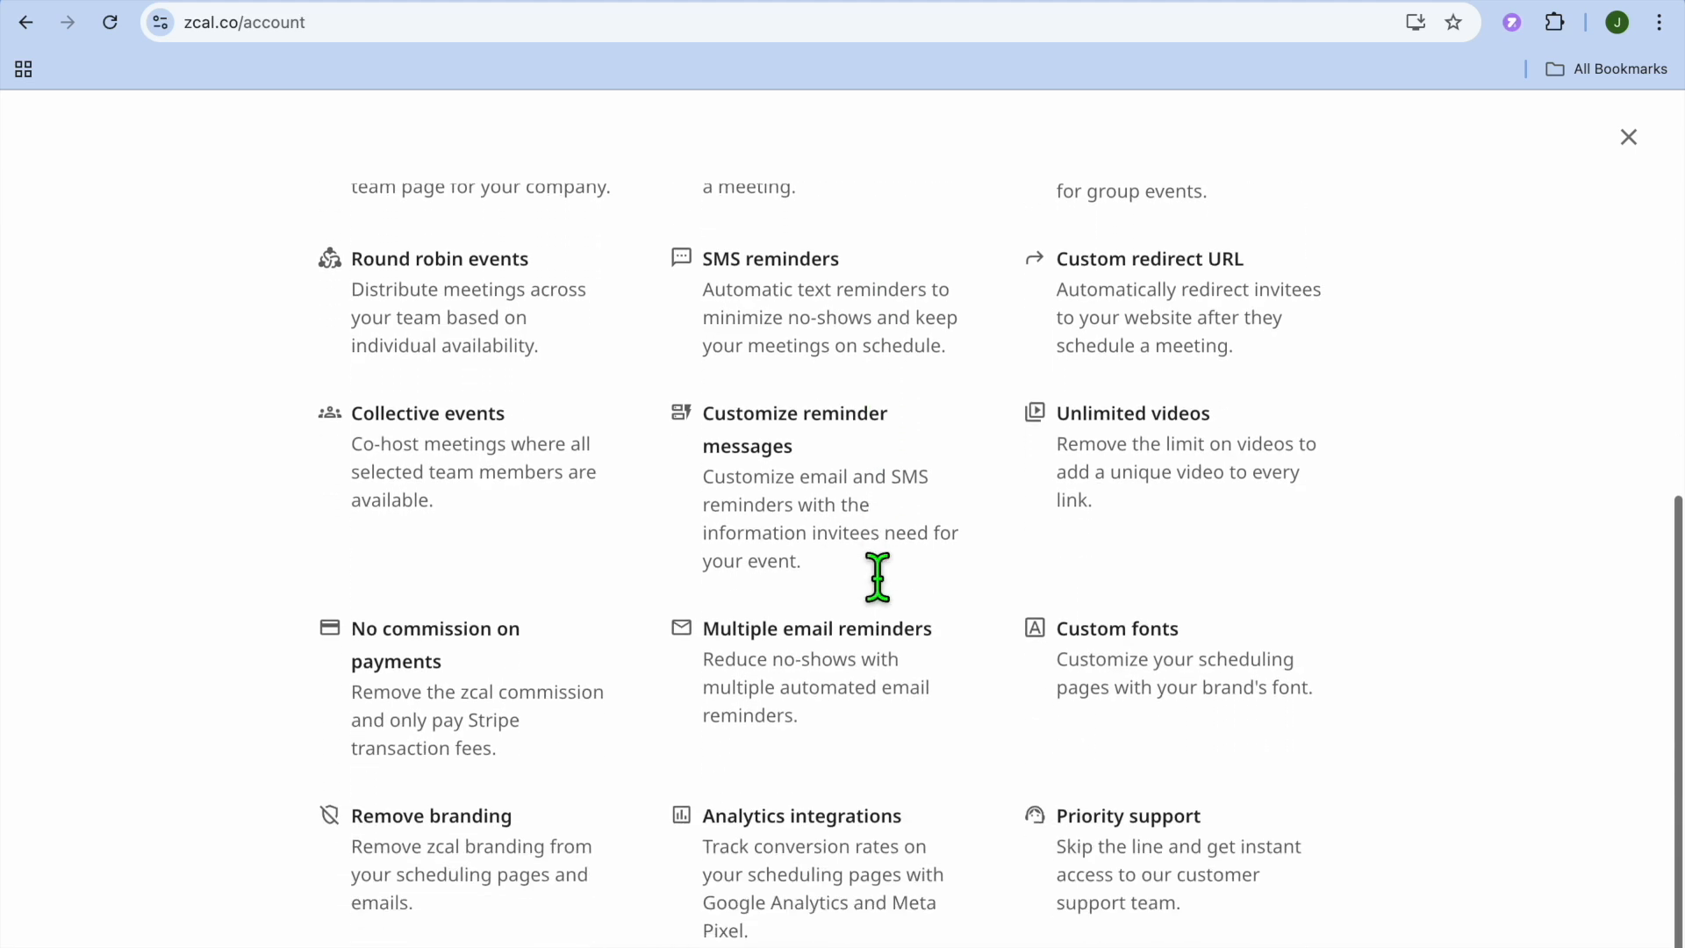
pyautogui.scroll(5, 1097, 793)
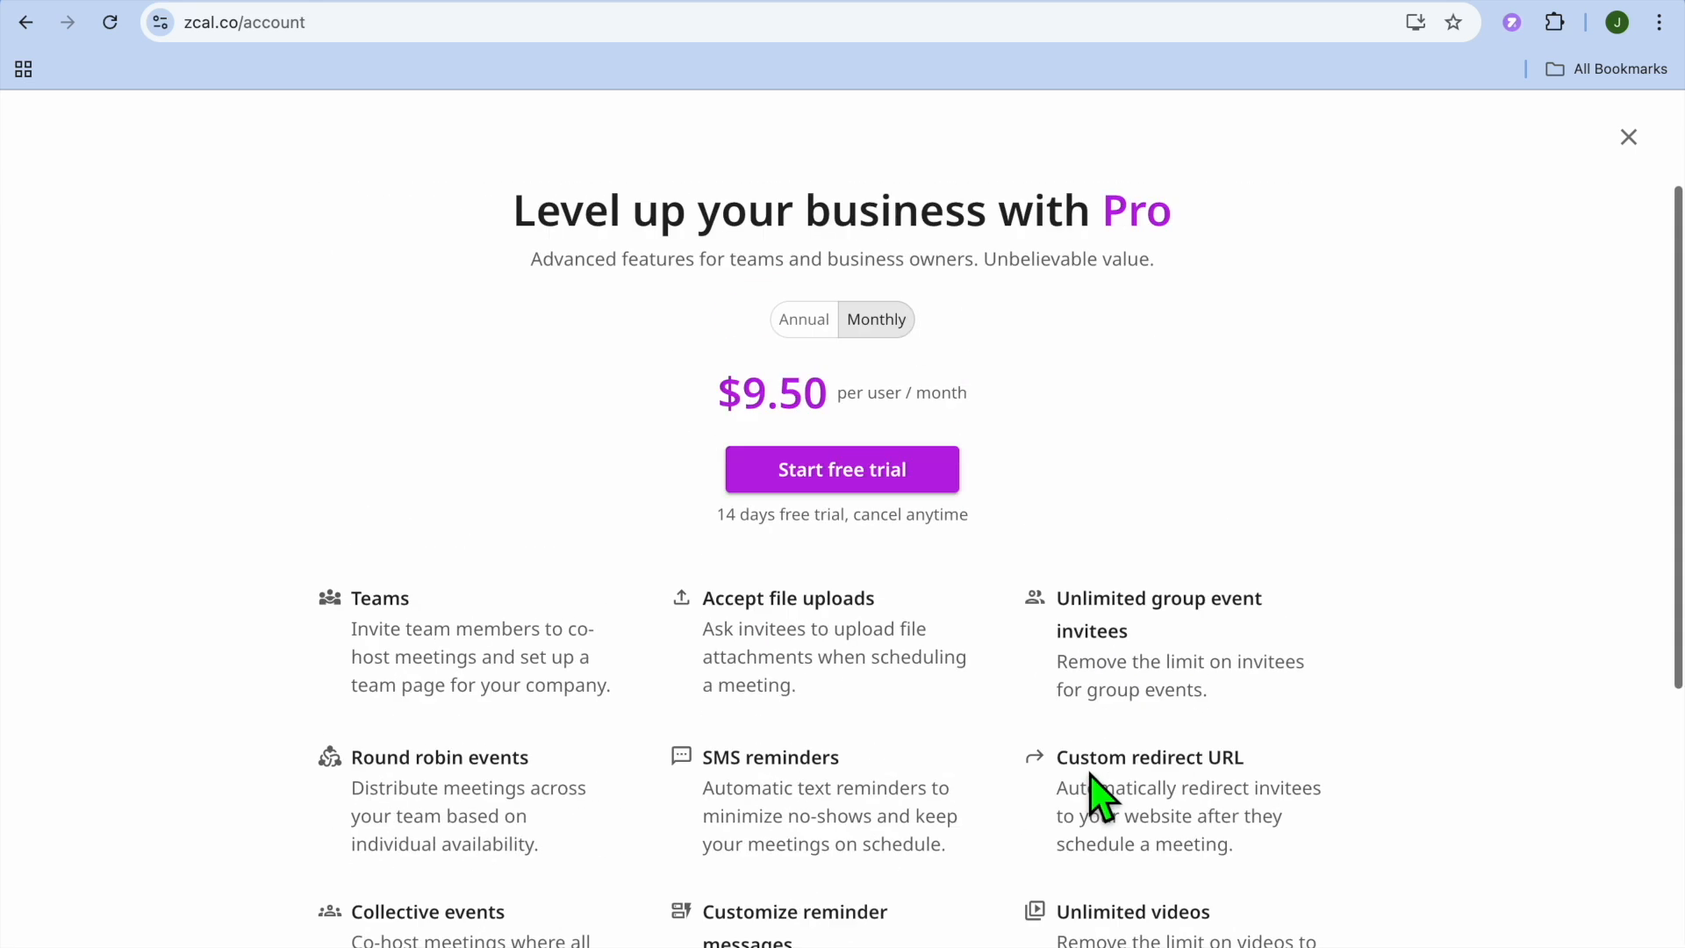
pyautogui.click(1629, 137)
# View the Calendars section of the account settings, covering the read and write calendars and connections.
pyautogui.scroll(10, 1461, 302)
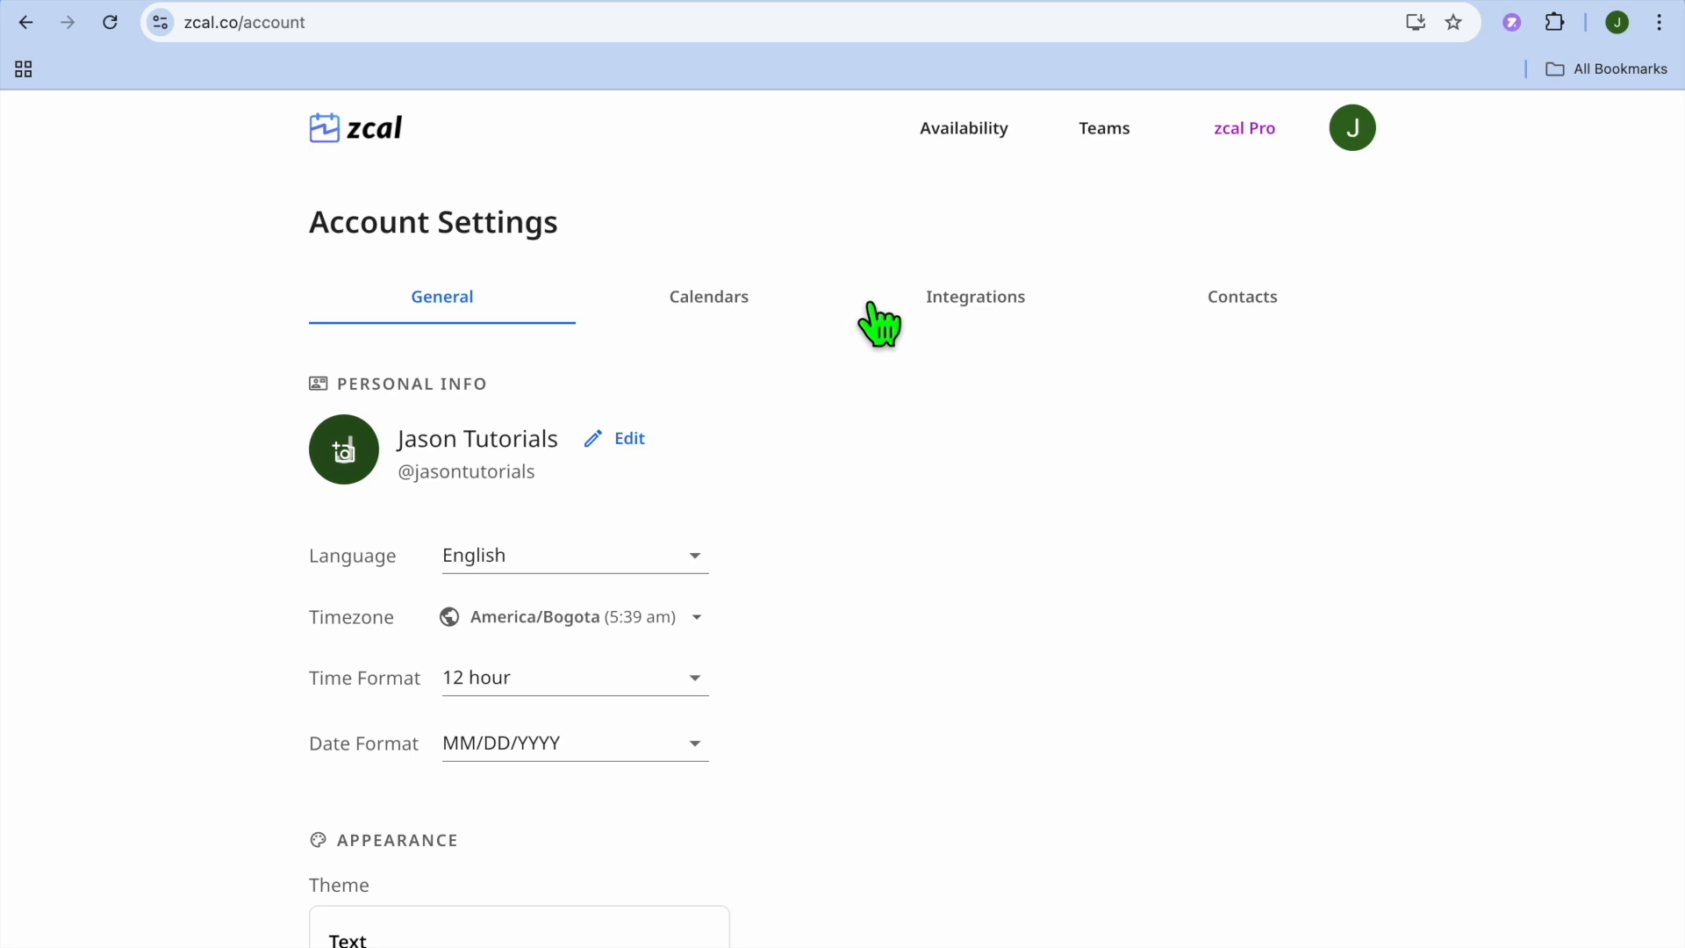
pyautogui.click(776, 312)
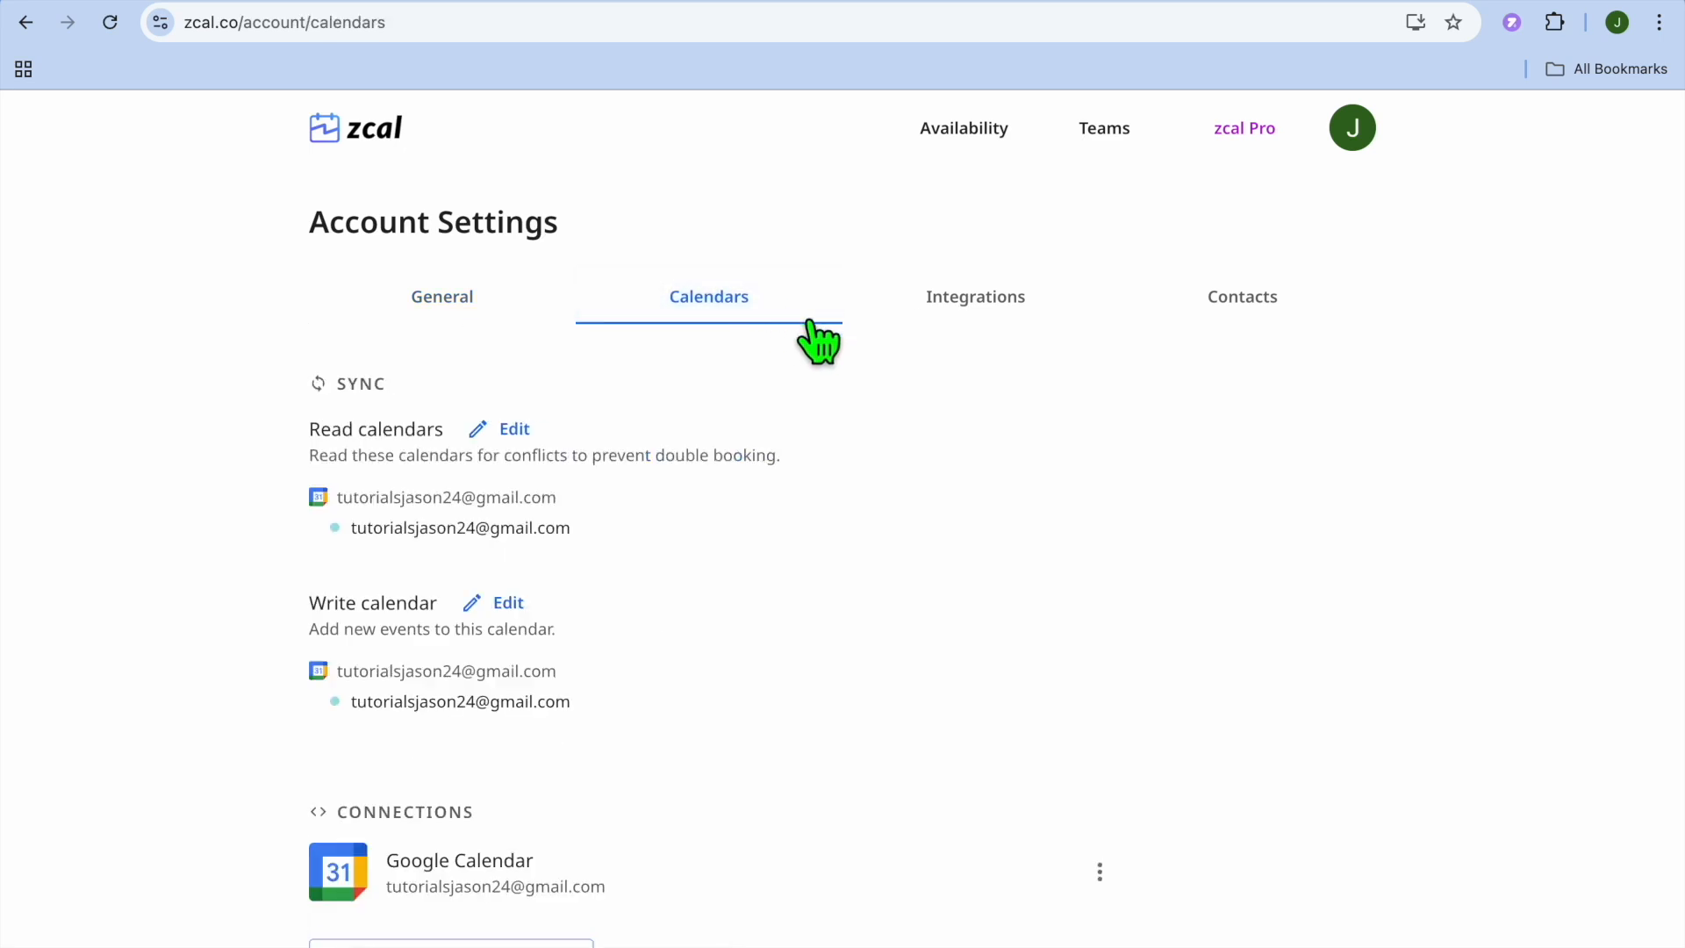
pyautogui.scroll(-1, 940, 414)
pyautogui.scroll(1, 940, 414)
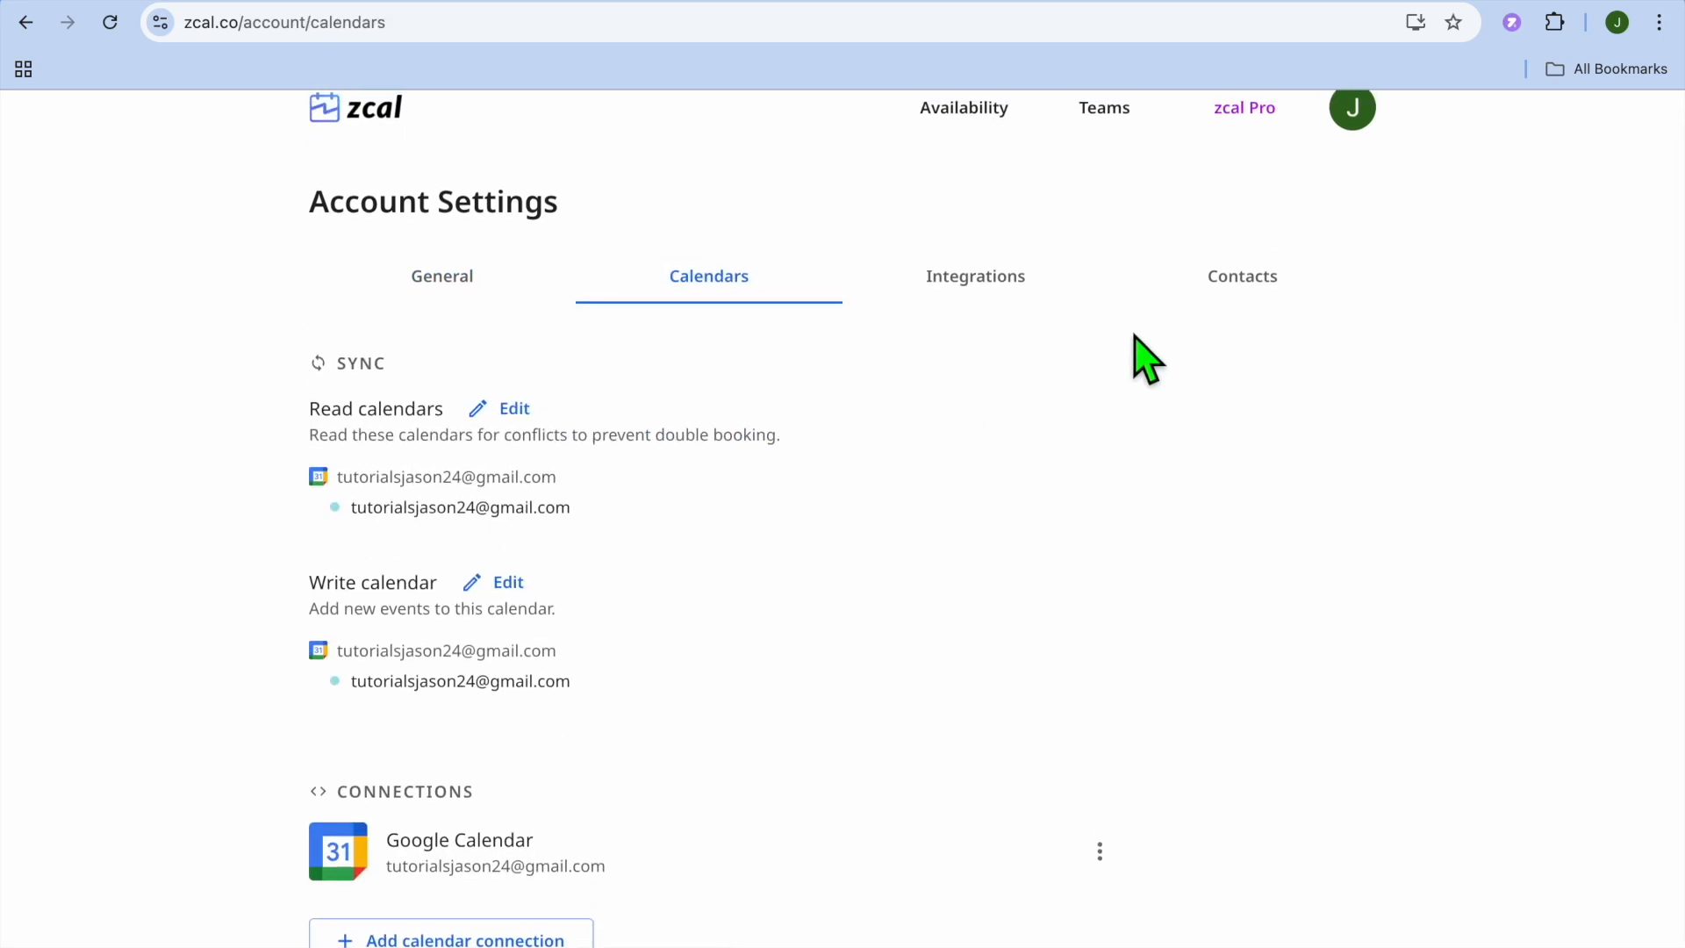
# Open the profile menu from the Teams page.
pyautogui.moveTo(1257, 3)
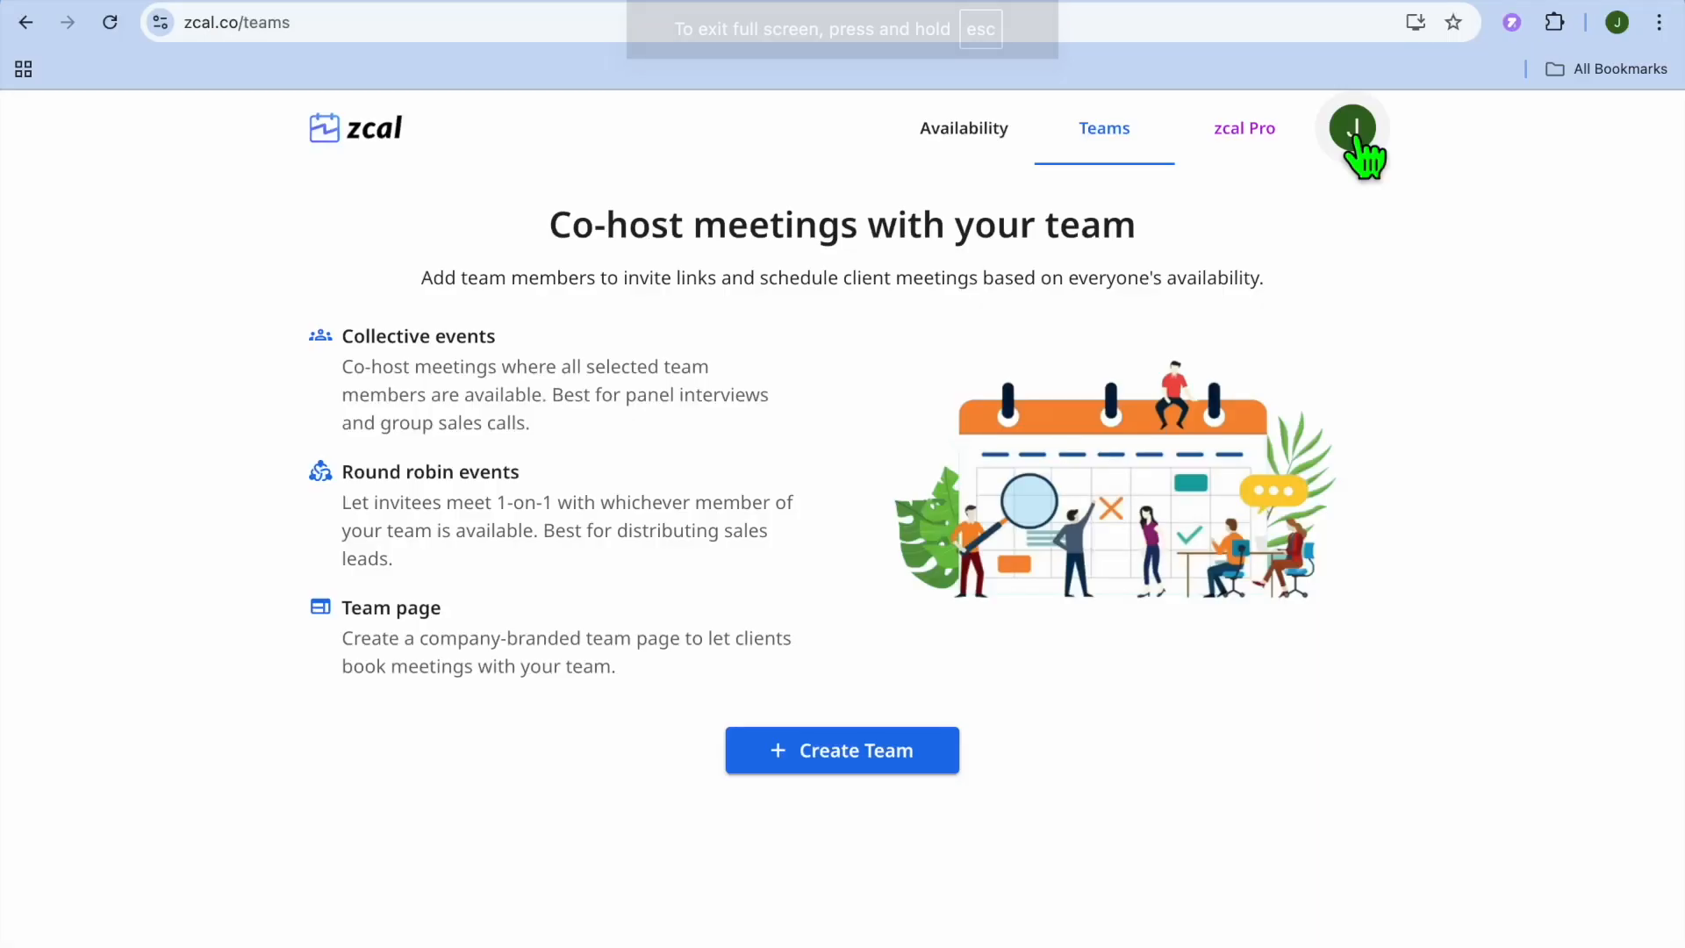
pyautogui.click(1352, 130)
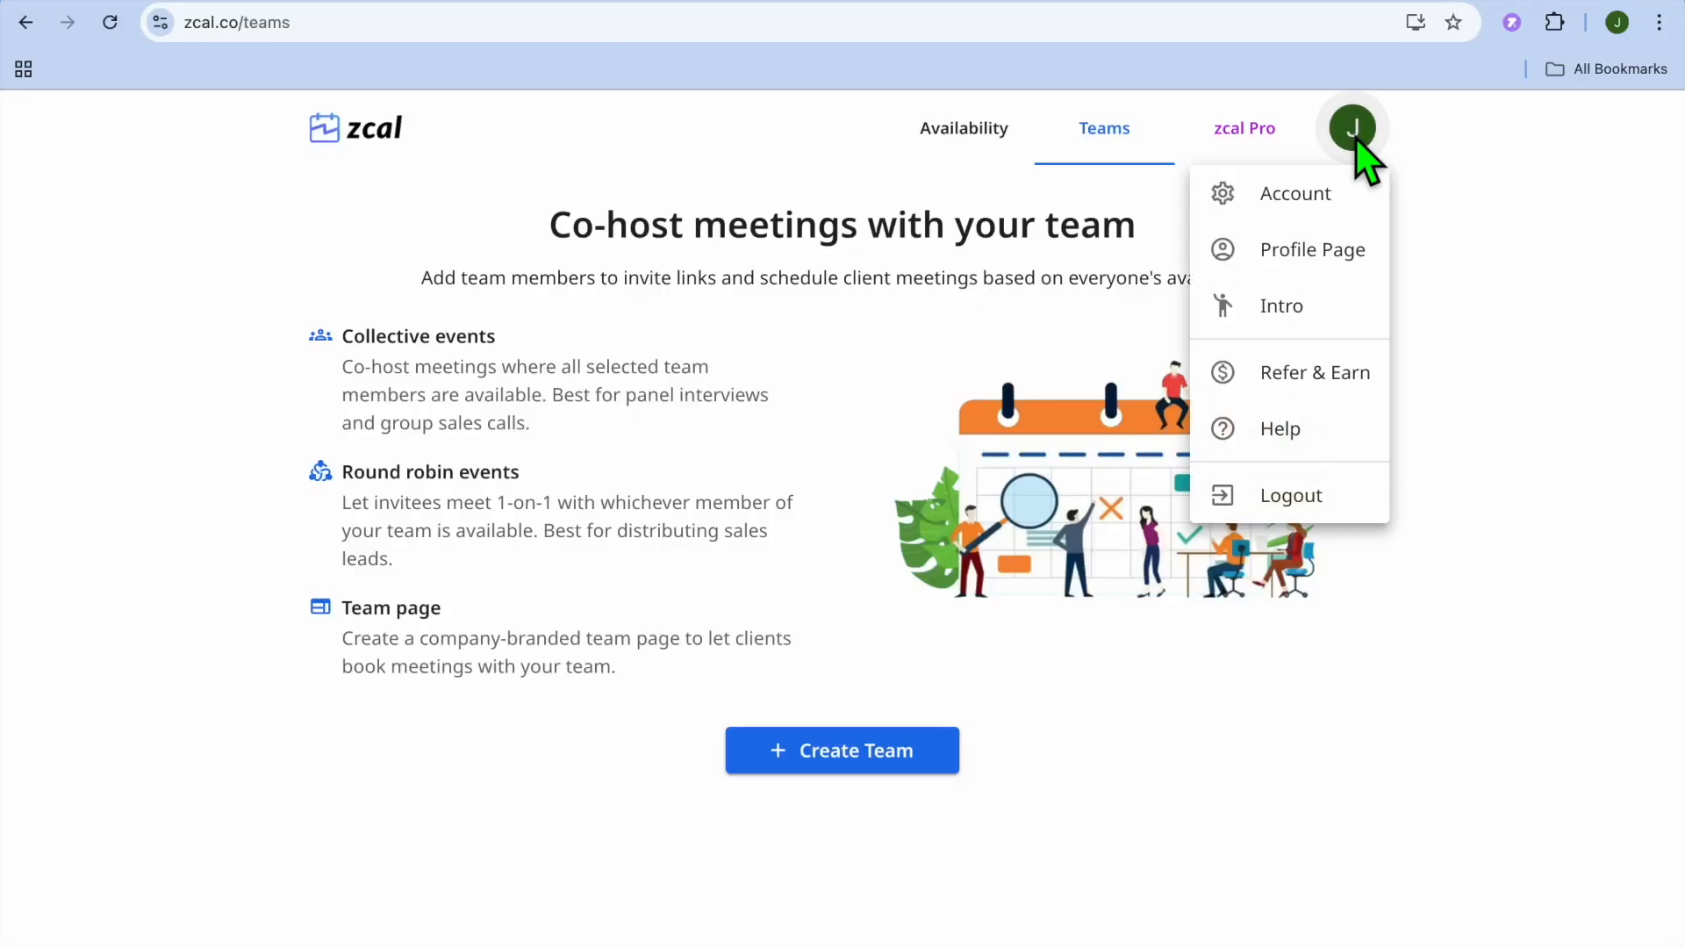